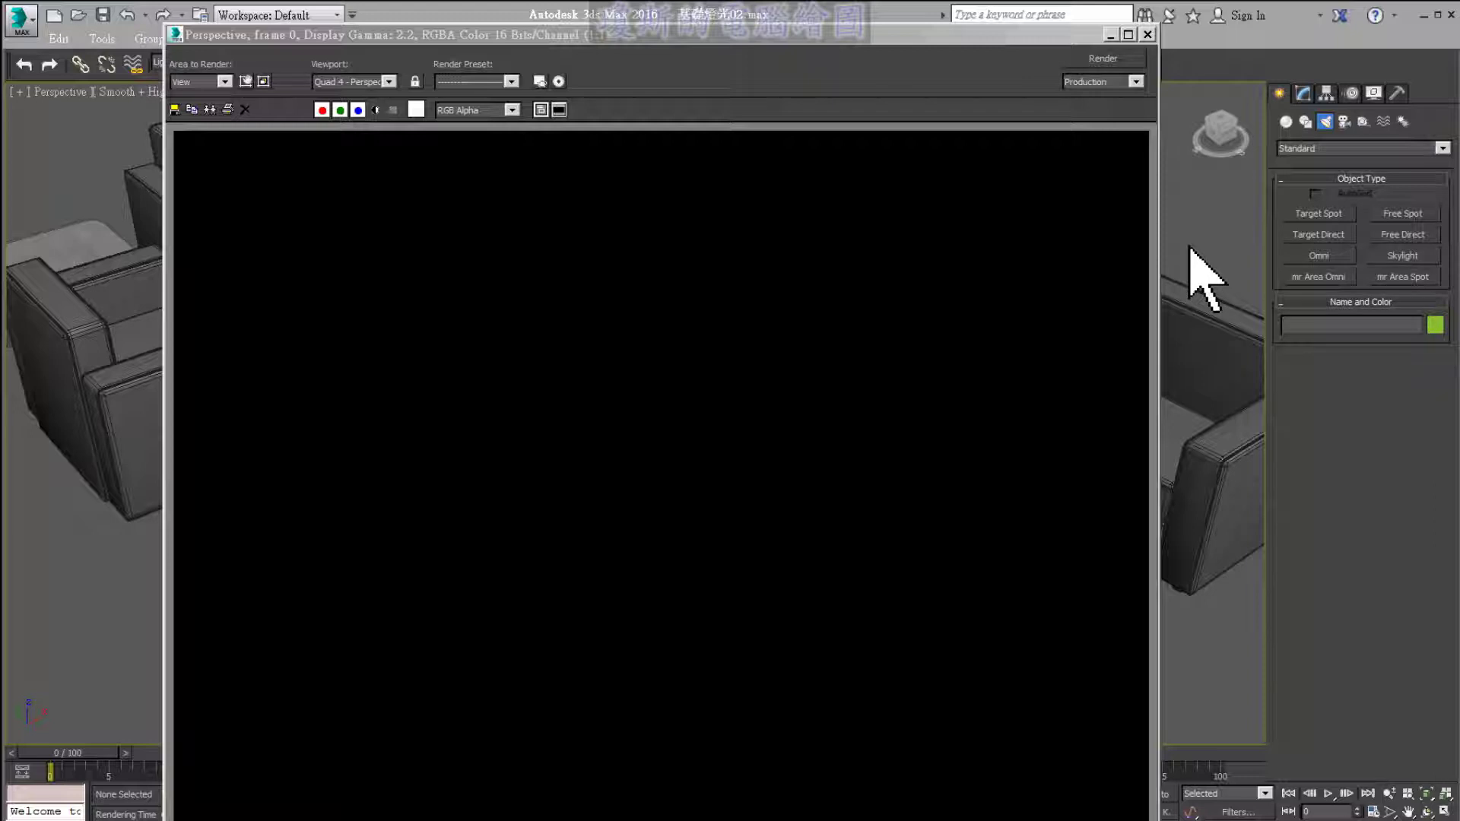
- Close the Rendered Frame Window and restore the four-viewport layout of the sofa scene
left_click(1147, 34)
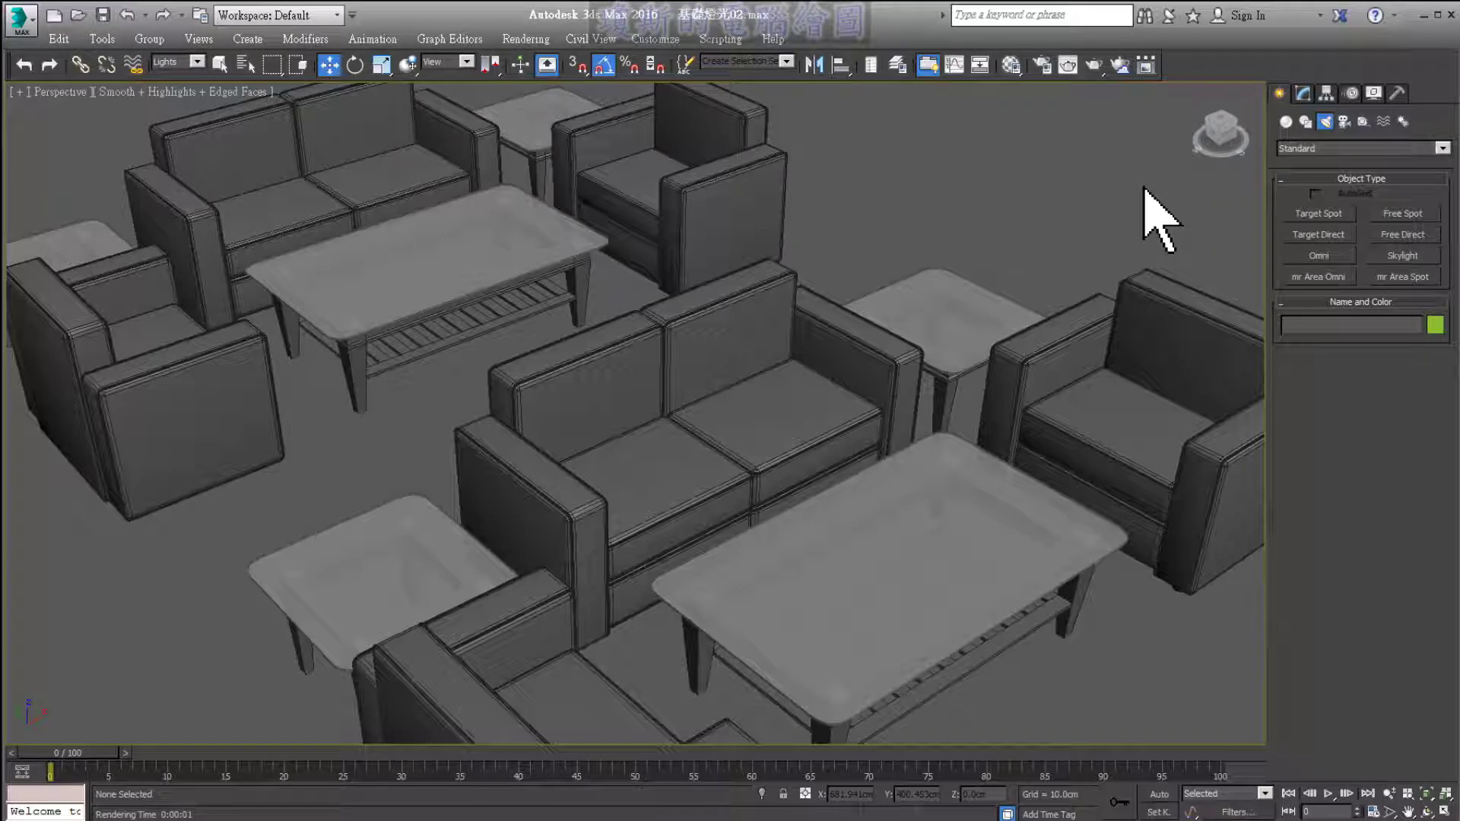
key("alt+w")
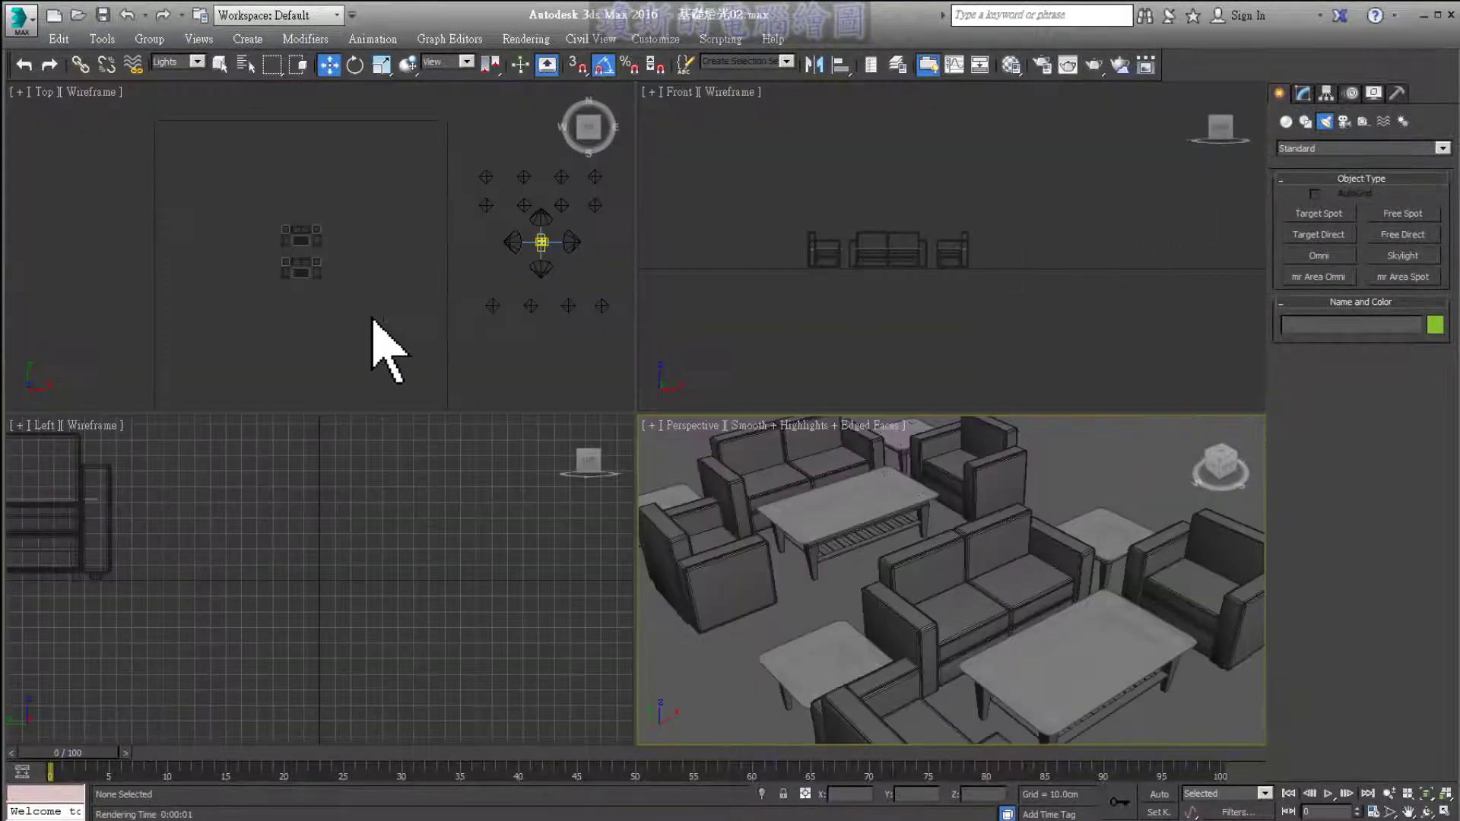
- Maximize the Top viewport and zoom in close on the sofa, armchairs and coffee table
left_click(344, 264)
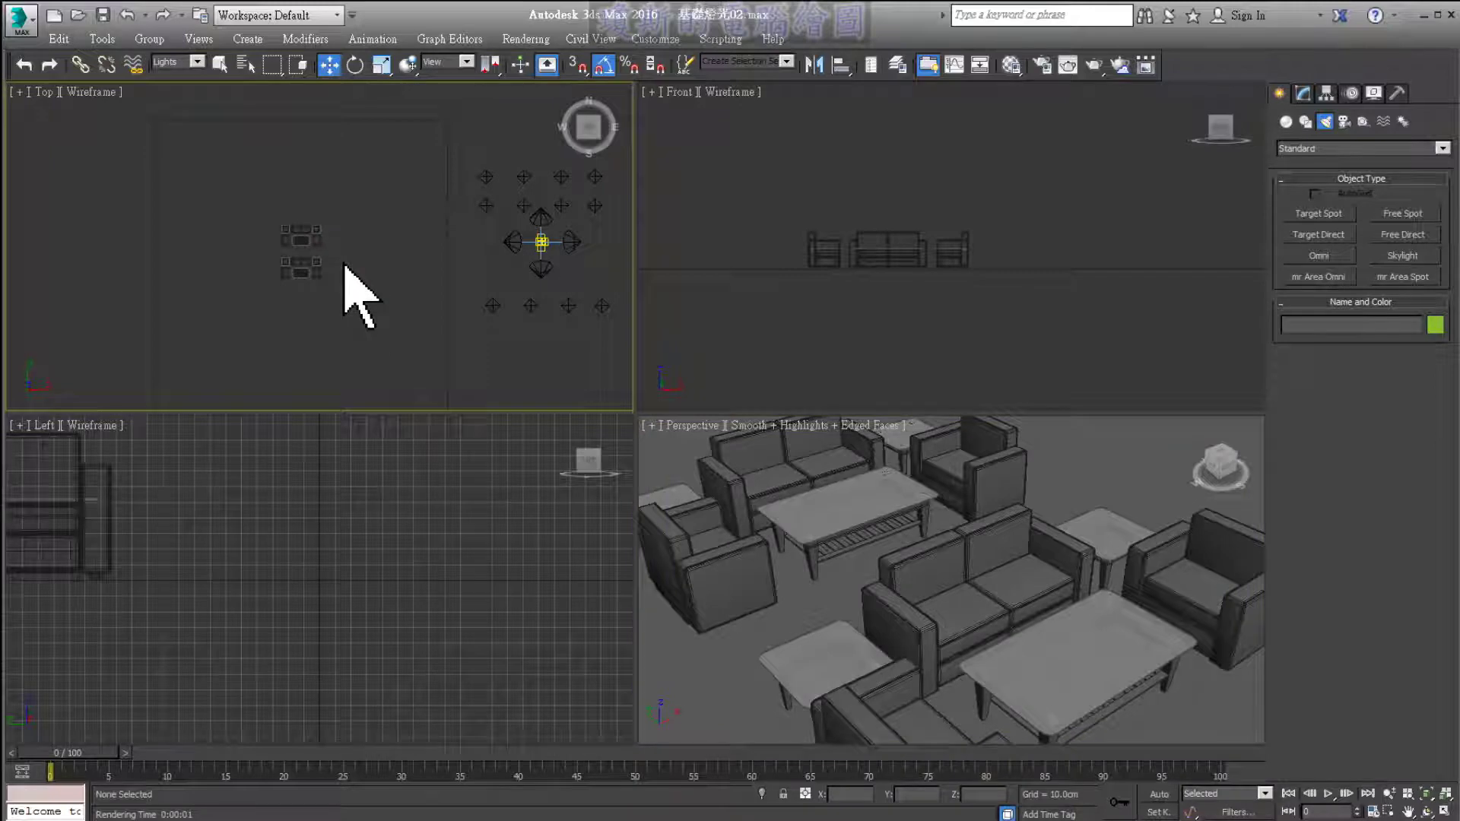
key("alt+w")
scroll(662, 426, "up", 1)
scroll(662, 426, "up", 3)
scroll(627, 419, "up", 2)
middle_click_drag(622, 426, 642, 300)
scroll(578, 480, "up", 3)
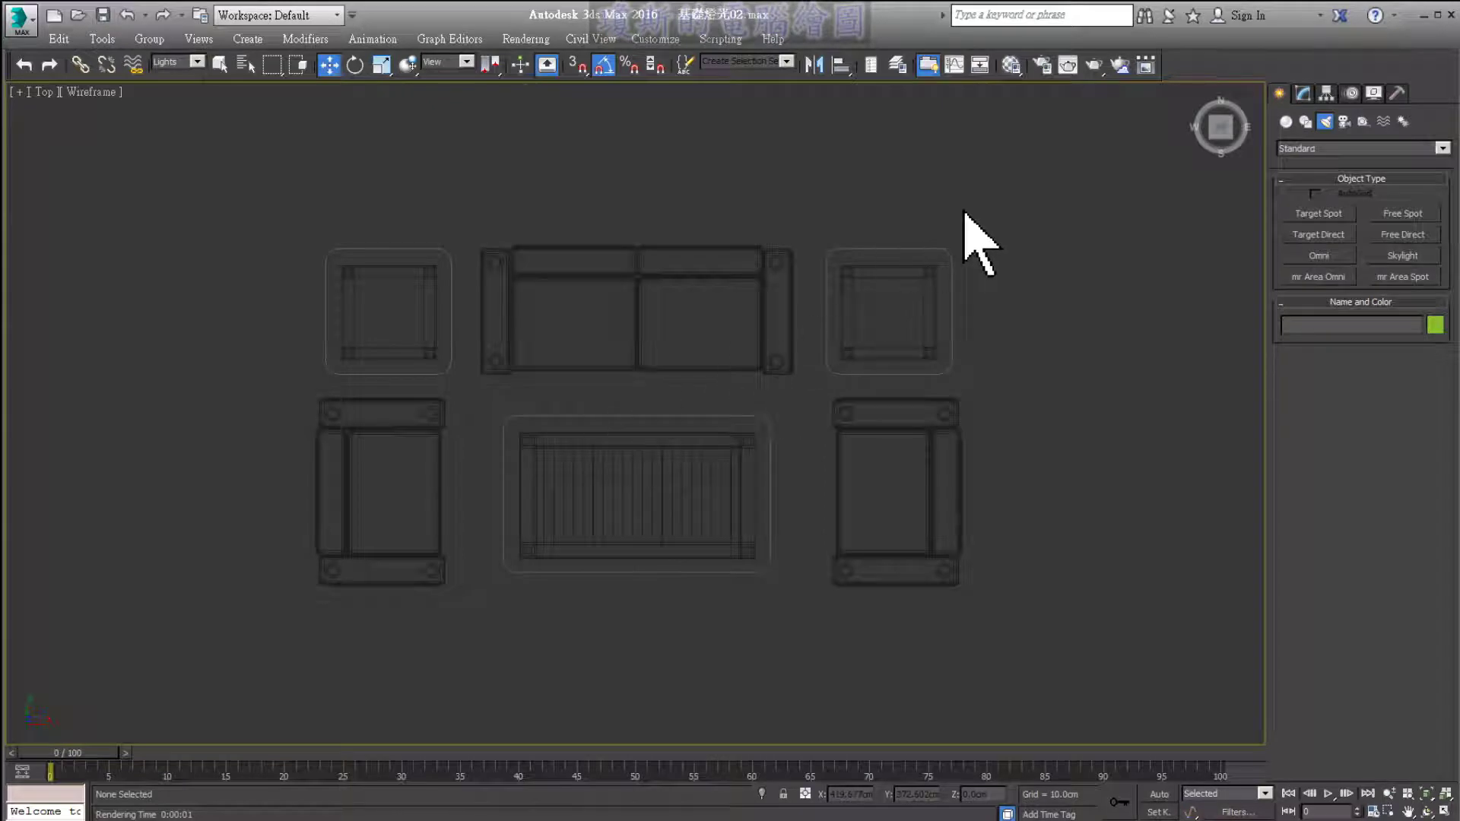
- Choose a Standard Free Direct light and place FDirect001 between the sofa and coffee table
left_click(1327, 149)
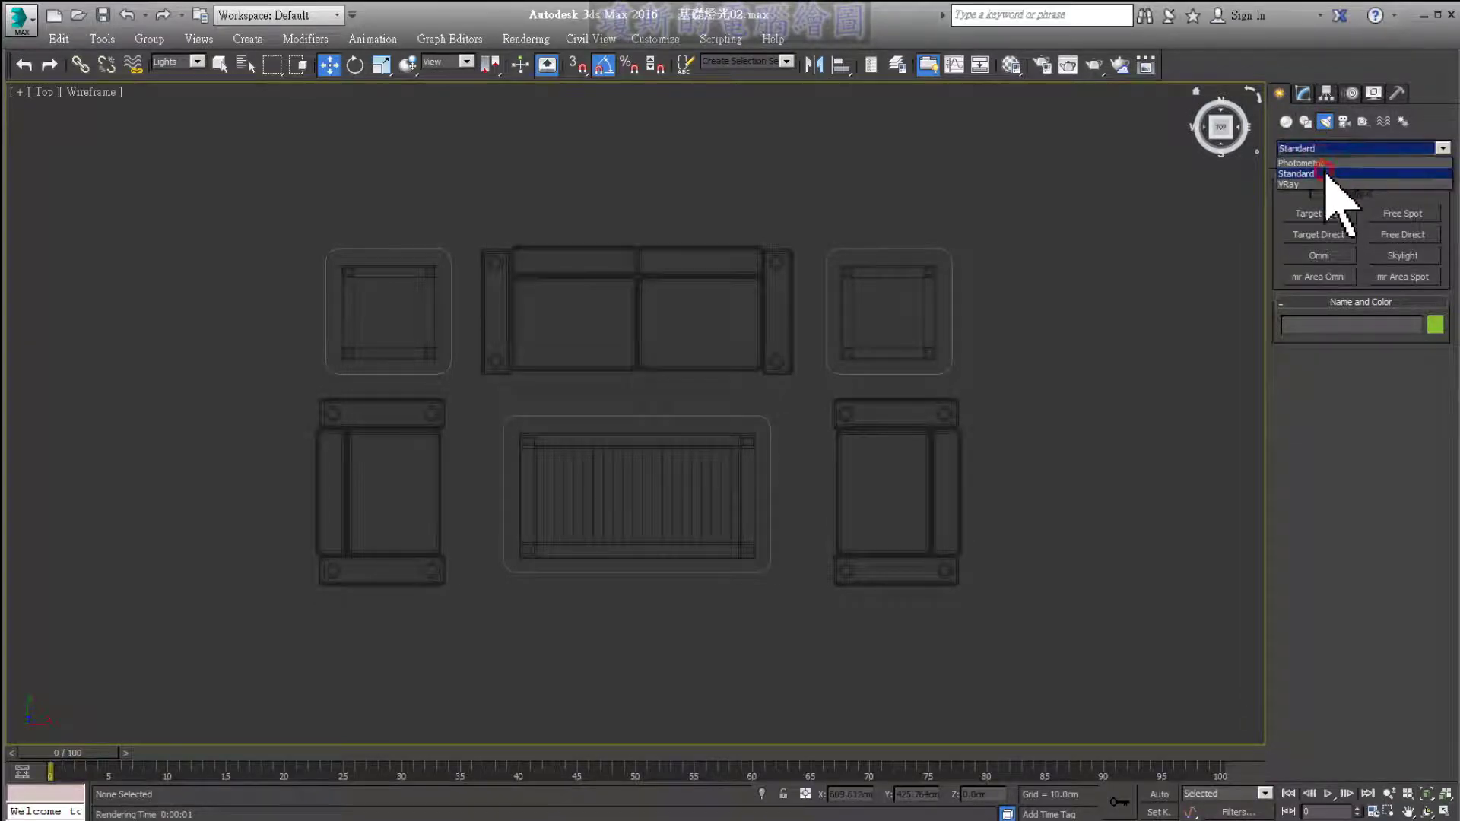
left_click(1336, 169)
left_click(1363, 234)
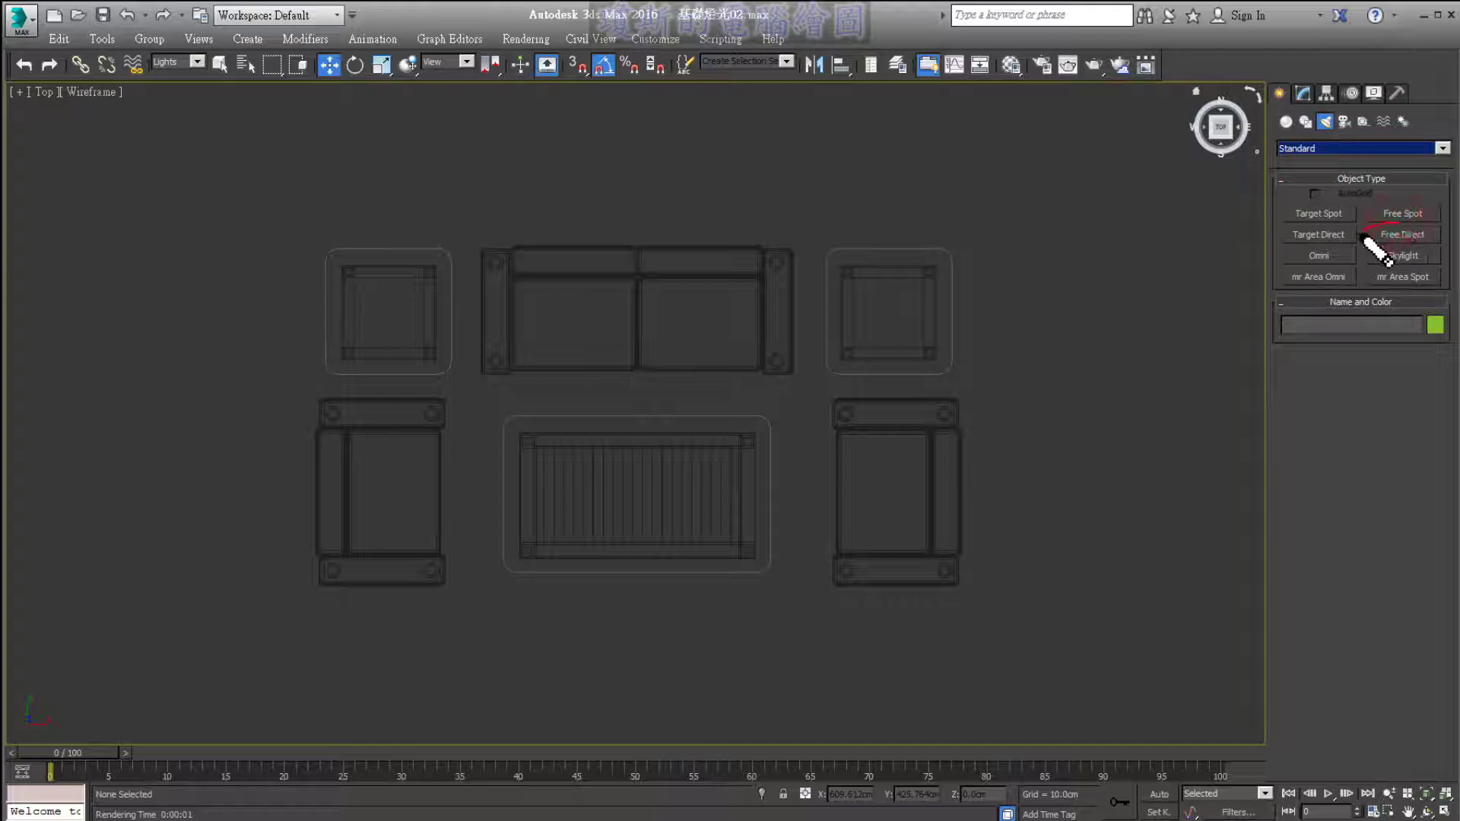
left_click_drag(1364, 245, 1375, 228)
key("Escape")
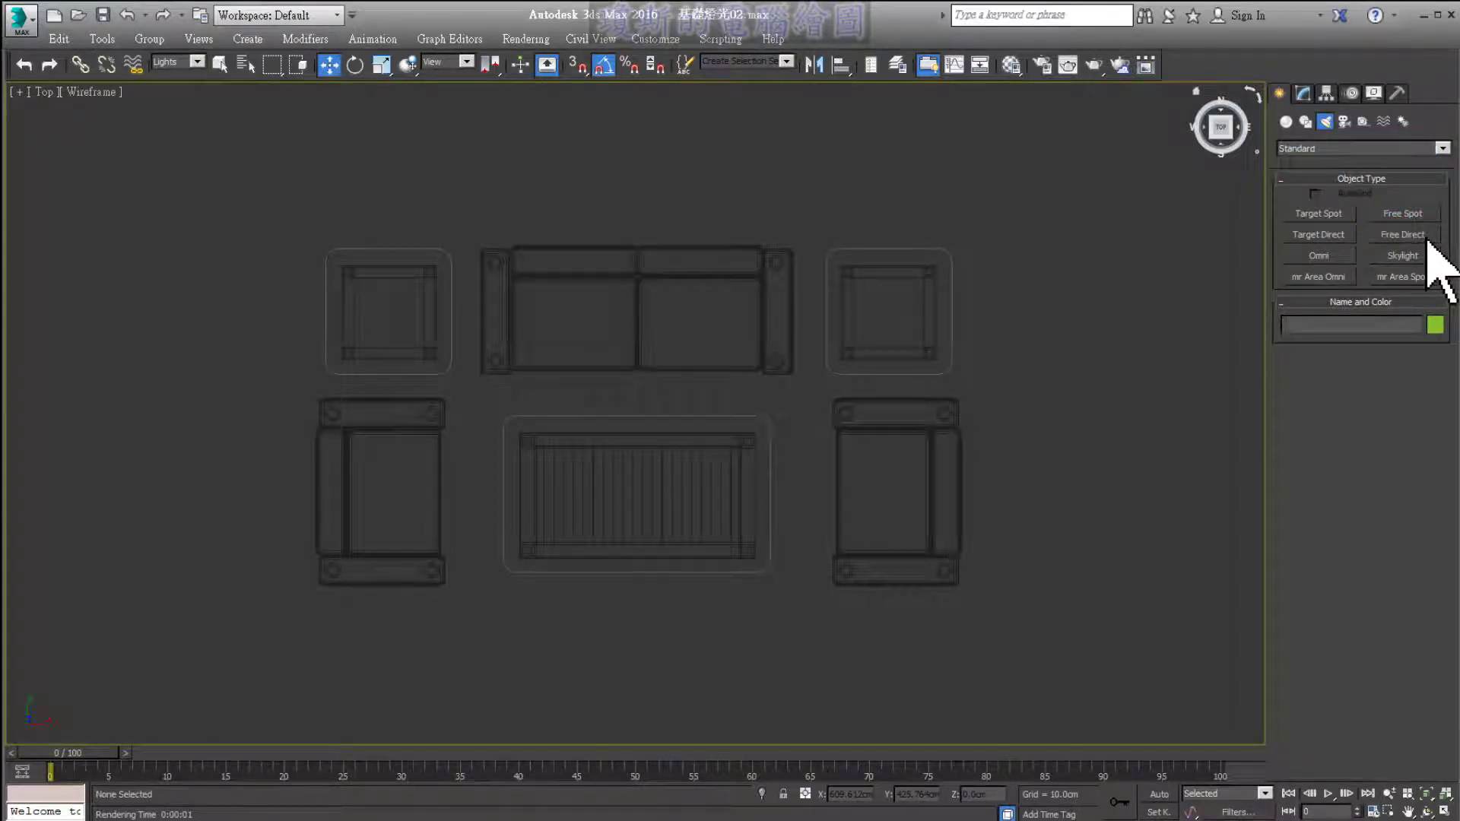
left_click(1427, 239)
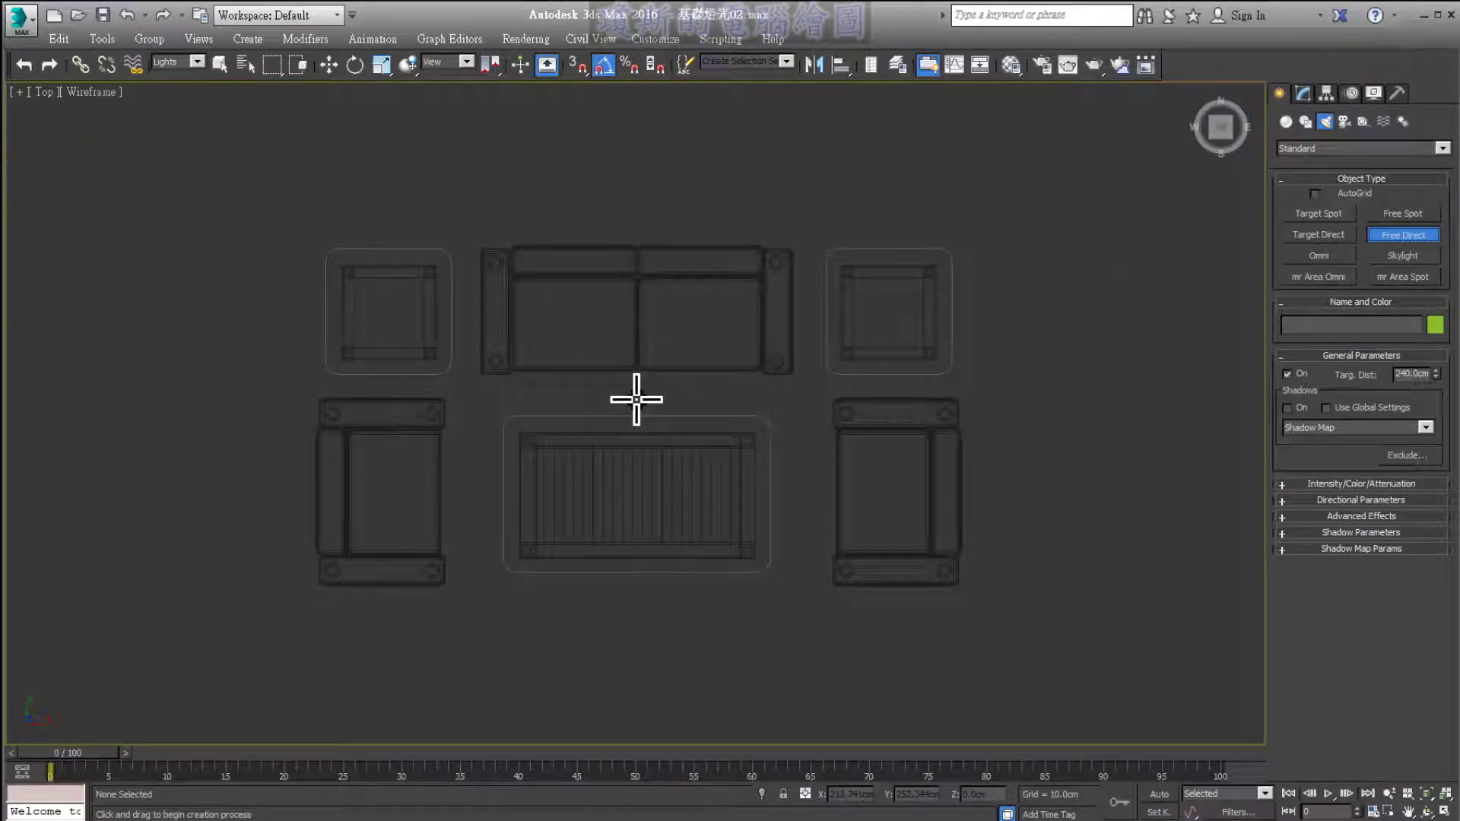
mouse_move(28, 112)
left_mouse_down()
mouse_move(62, 89)
mouse_move(46, 114)
left_mouse_up()
key("Escape")
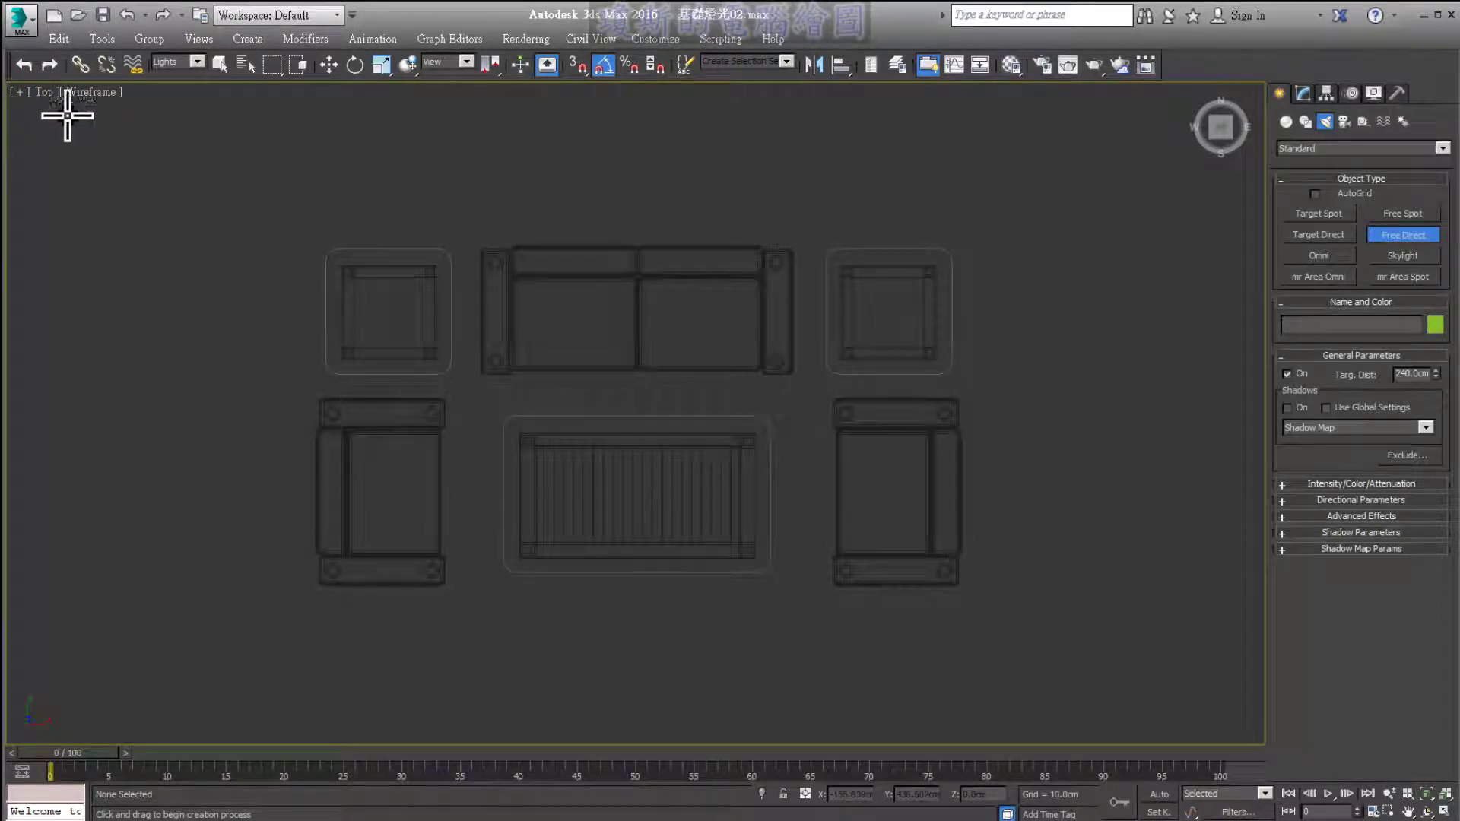
left_click(637, 399)
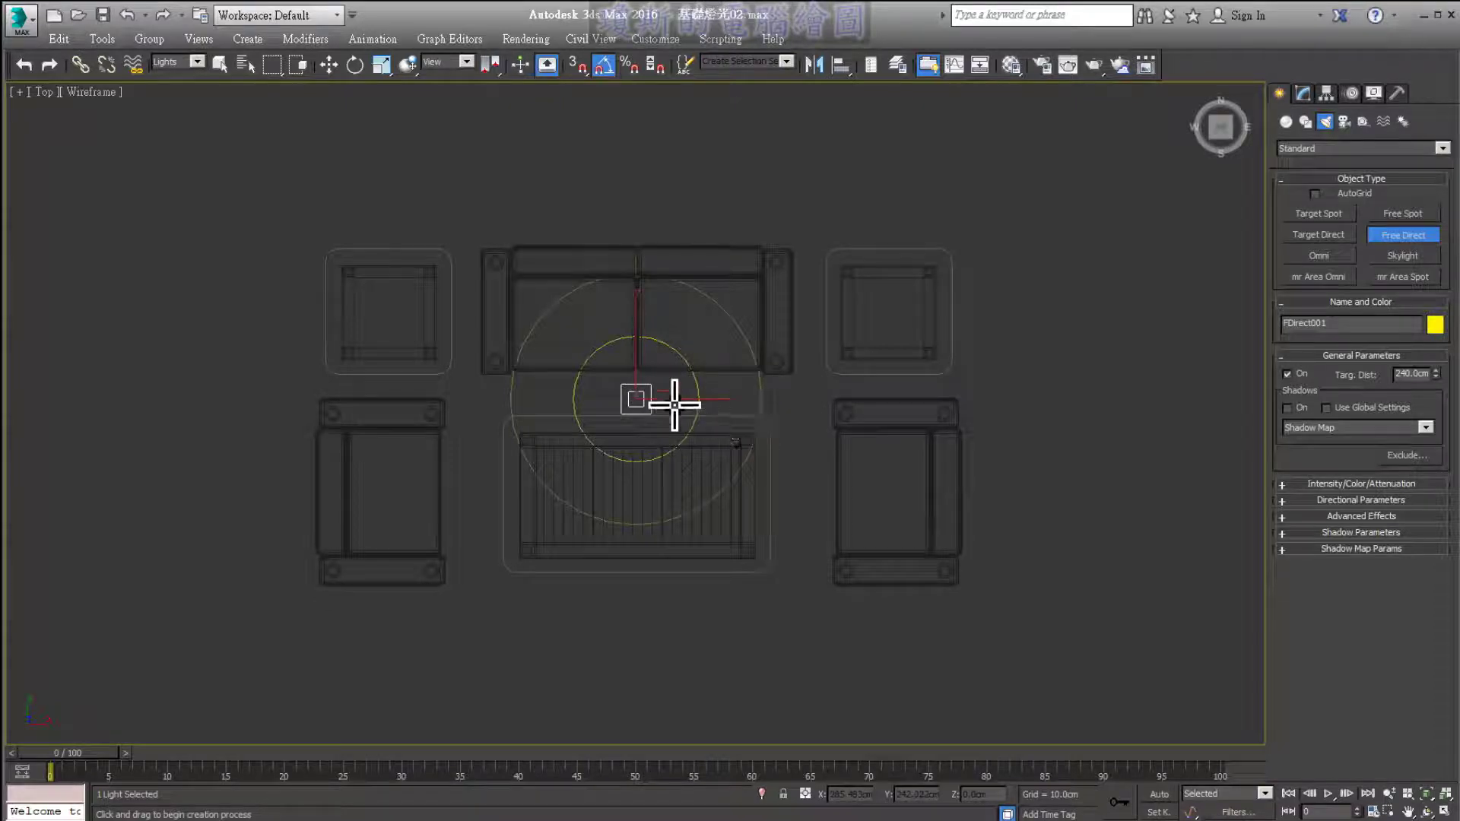
- Place four more Free Direct lights in a row to the right of FDirect001
left_click(786, 409)
left_click(873, 422)
left_click(962, 442)
left_click(1041, 455)
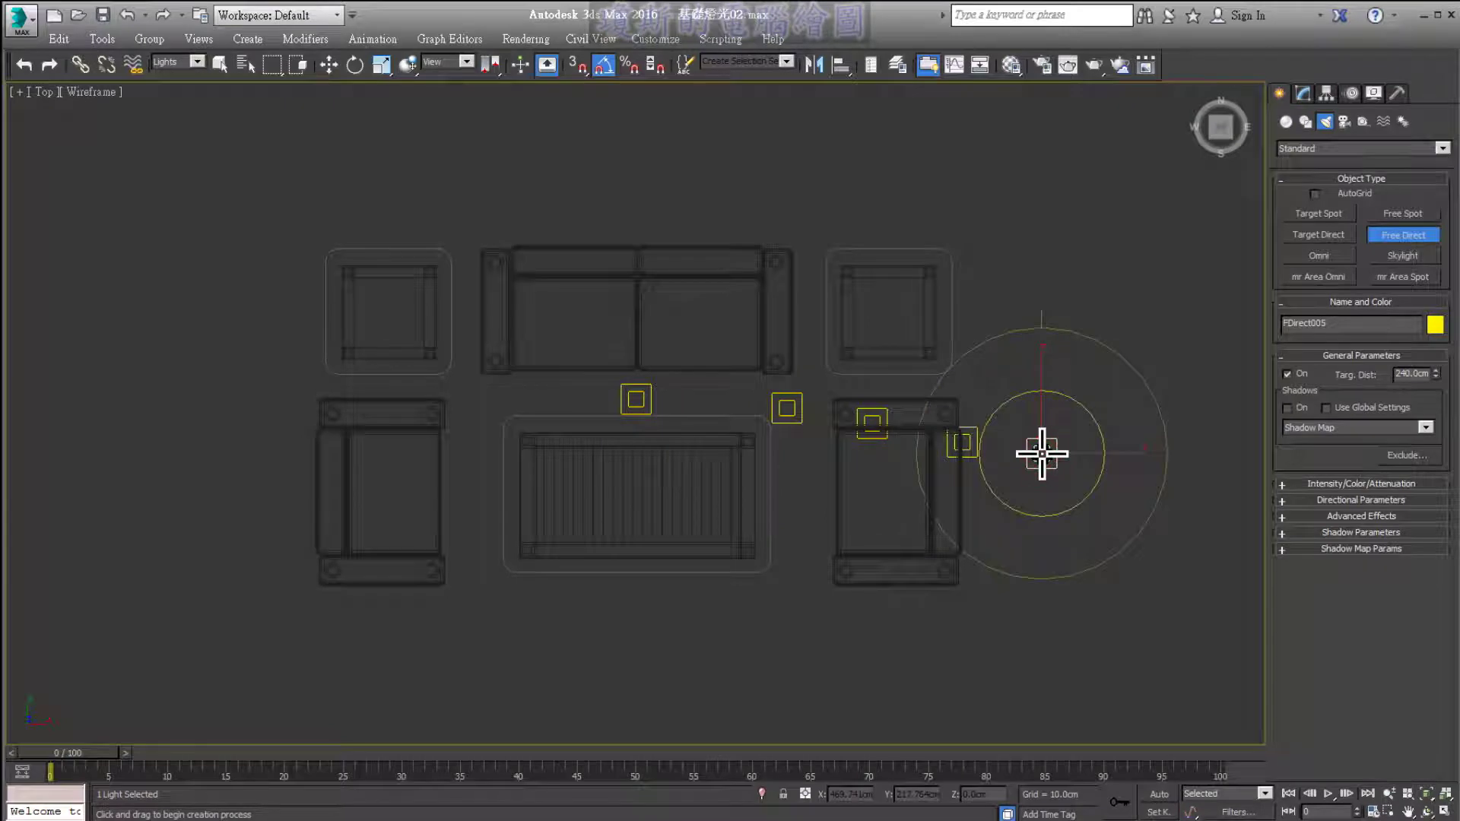
- Box-select and delete the four extra lights, then return to four viewports
right_click(1042, 454)
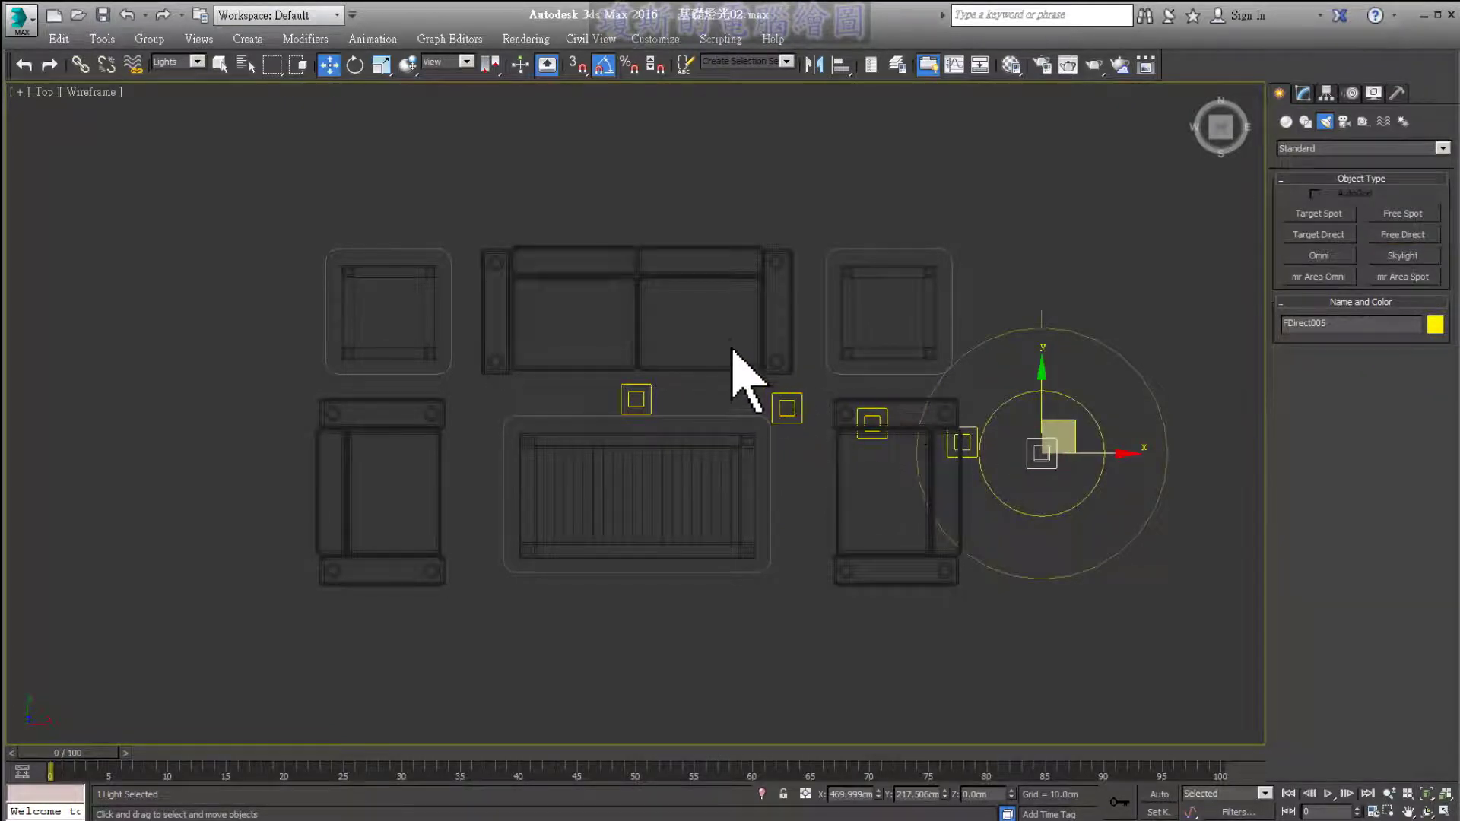
left_click_drag(729, 338, 1123, 509)
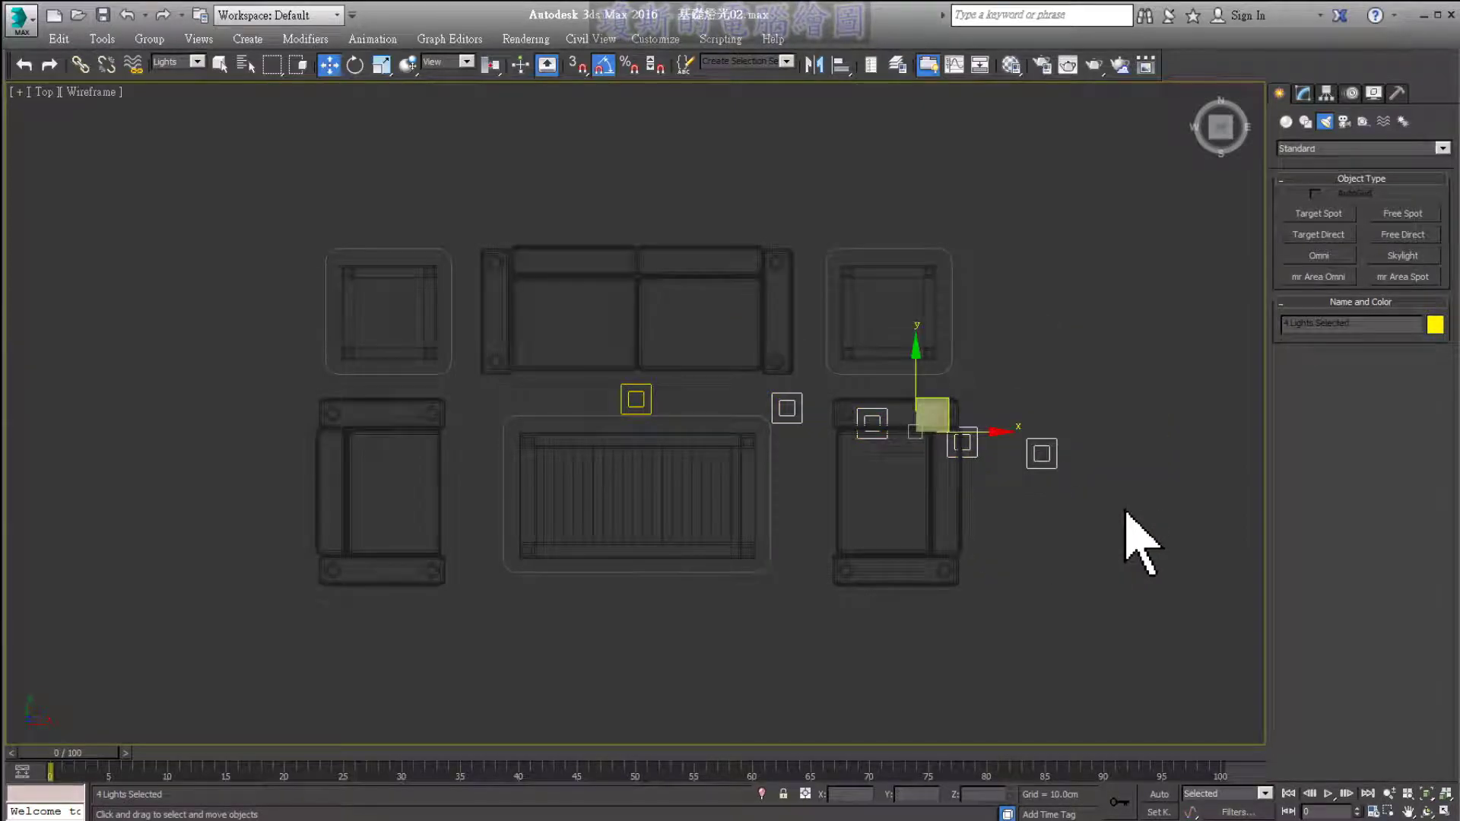
key("Delete")
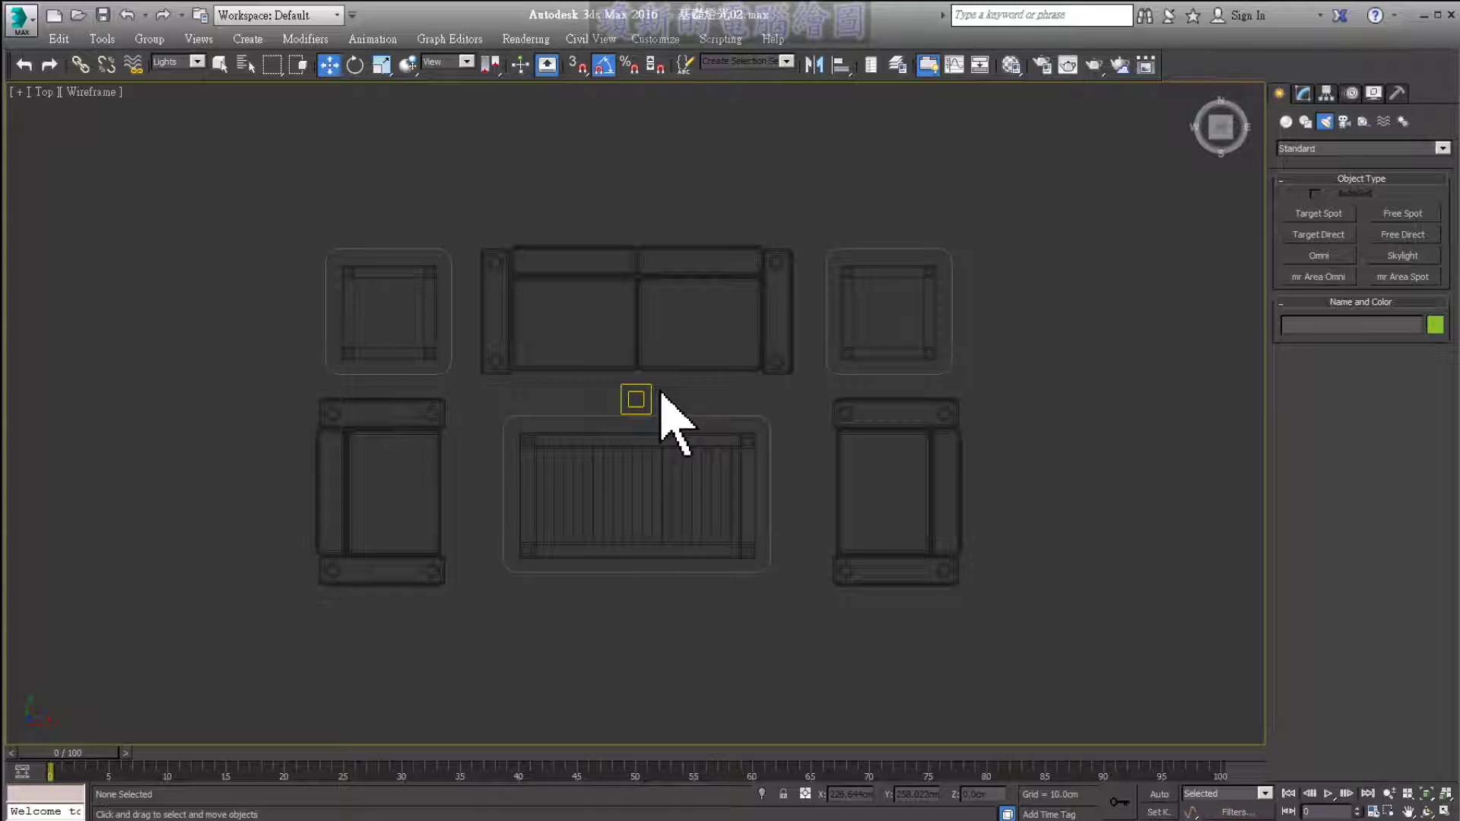
key("alt+w")
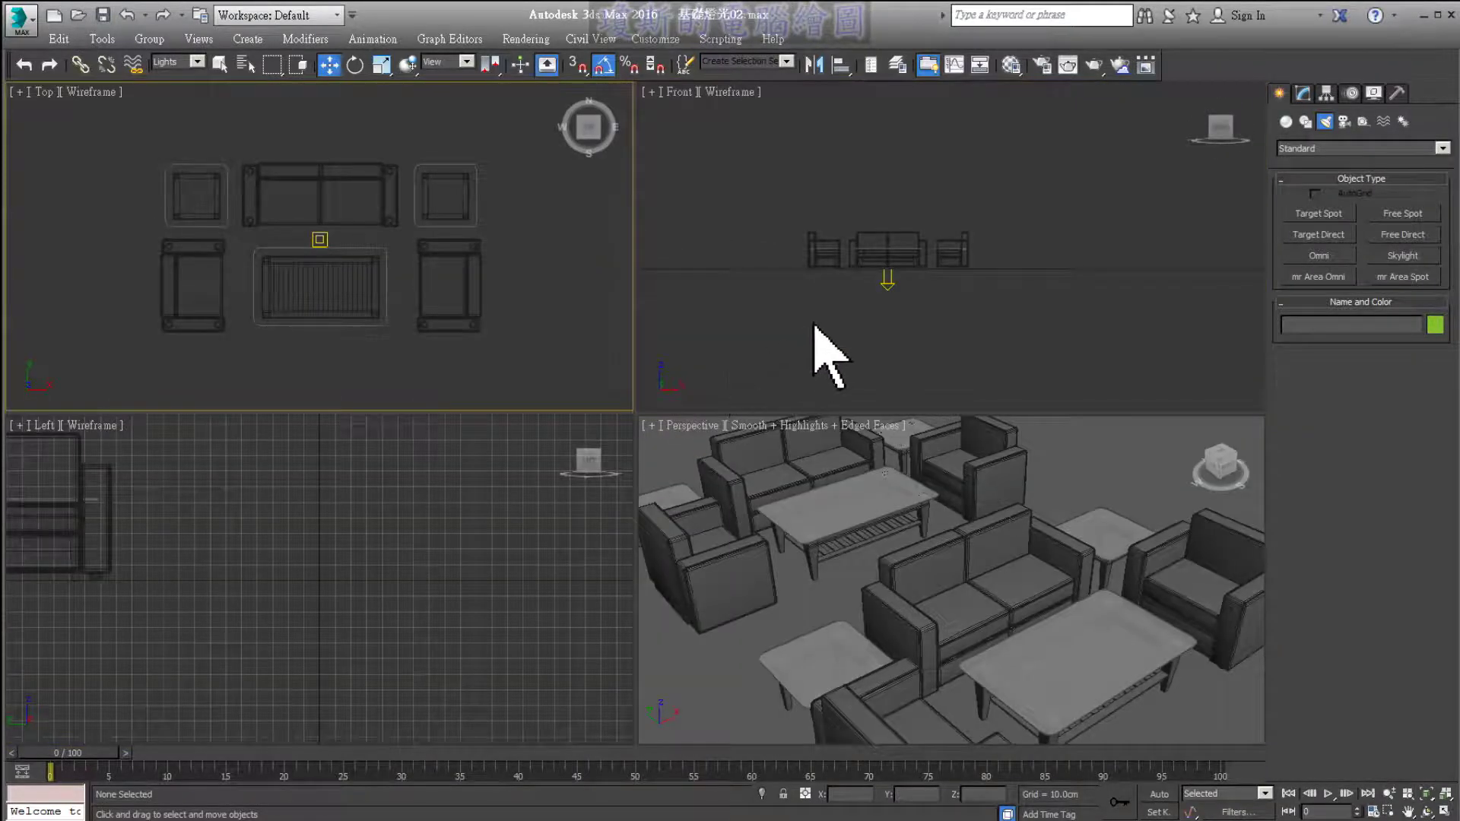
- In a maximized Front view, raise FDirect001 above the sofas to Z = 300 cm
left_click(815, 325)
key("alt+w")
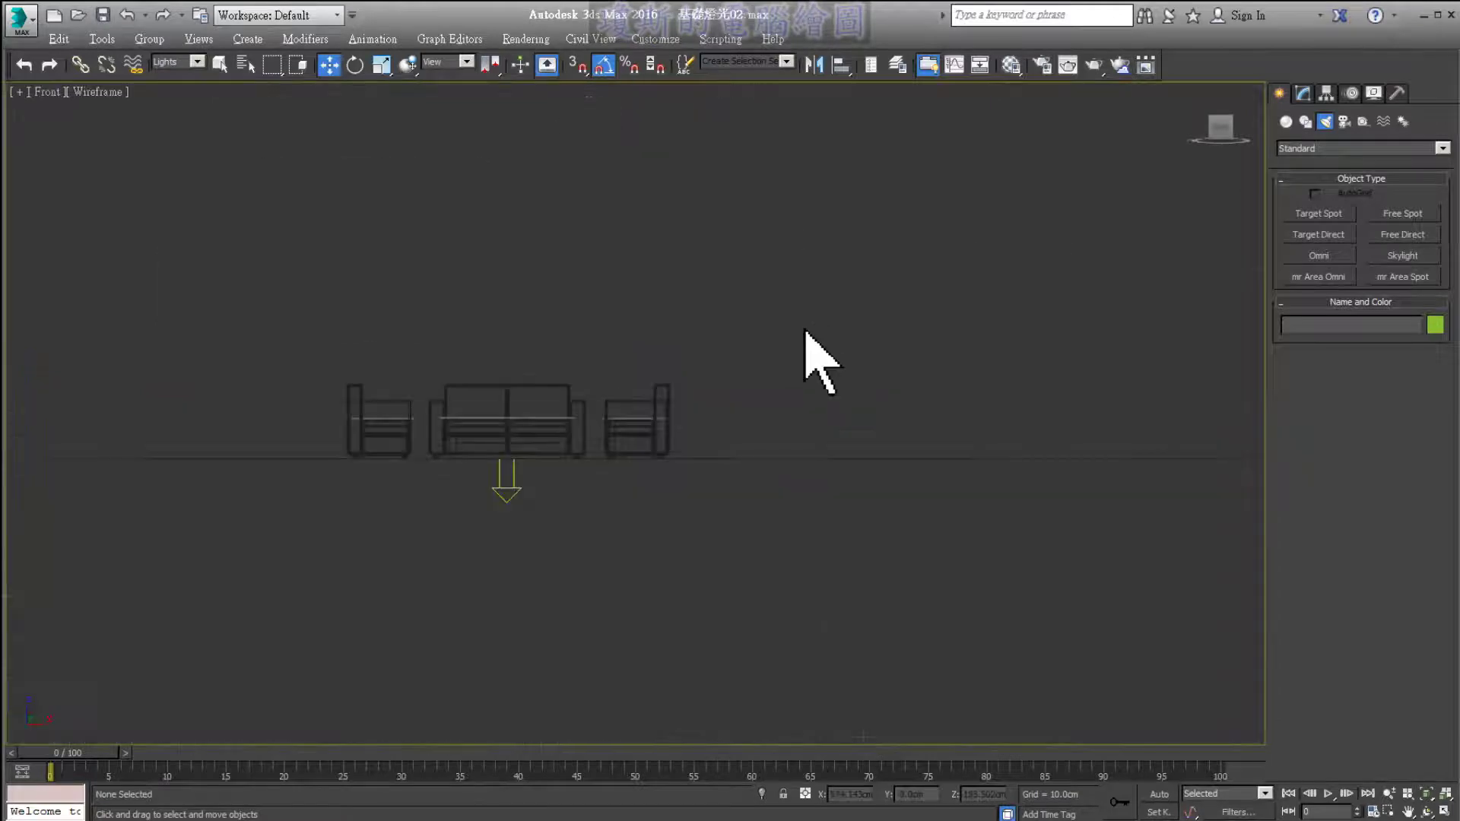
left_click(514, 489)
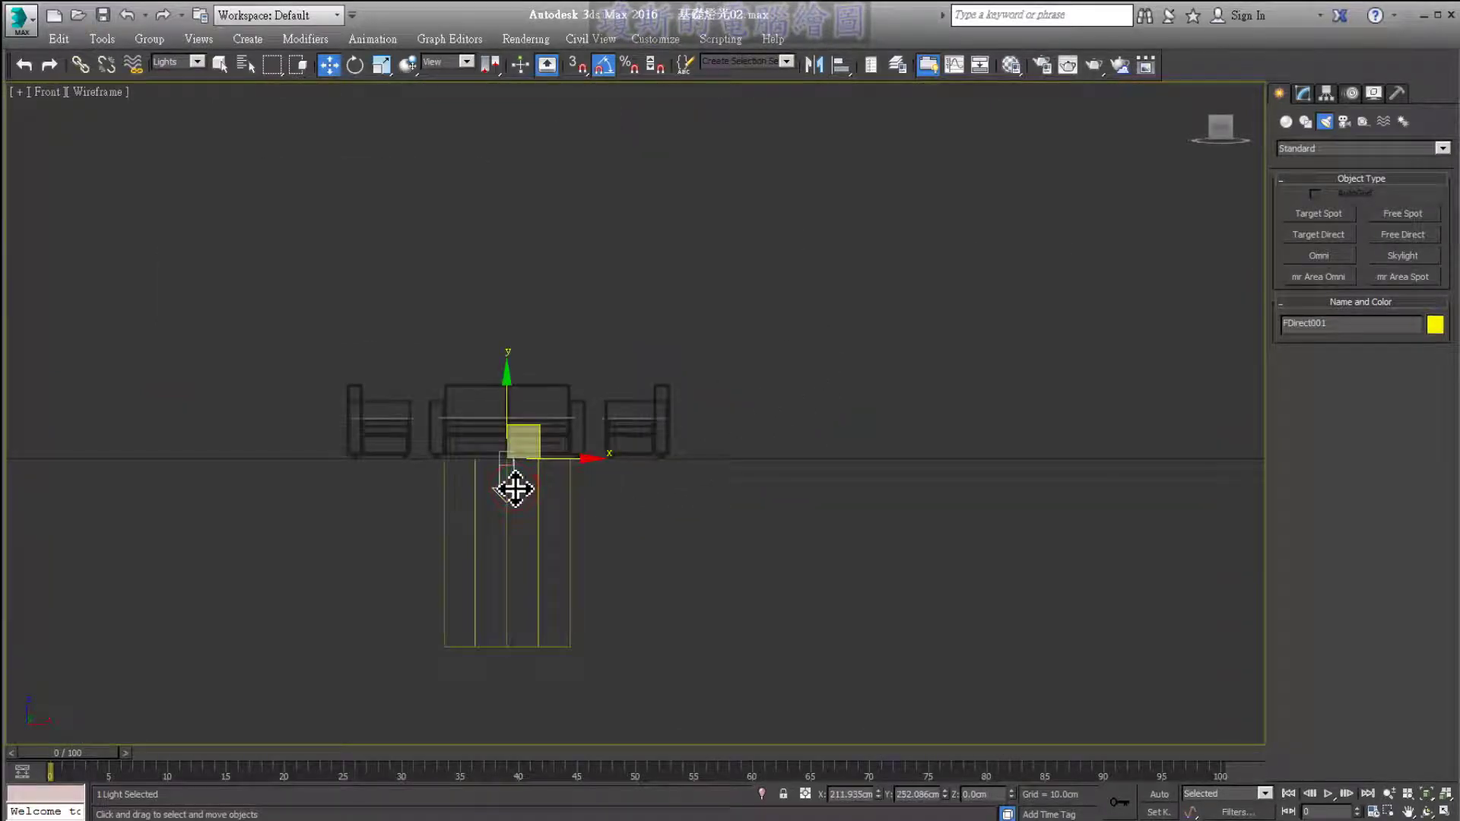
middle_click_drag(750, 482, 955, 512)
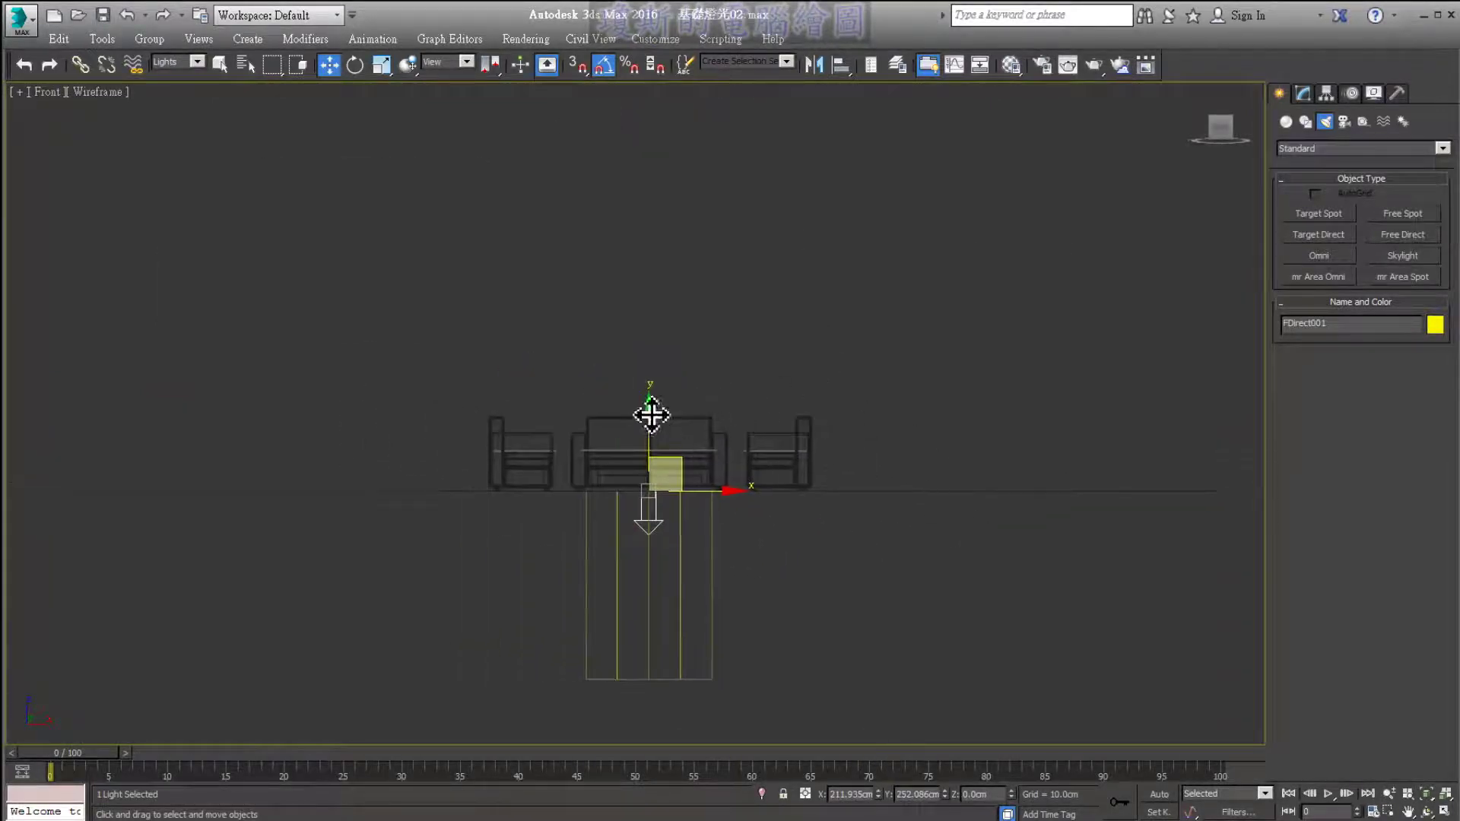
left_click_drag(651, 415, 677, 198)
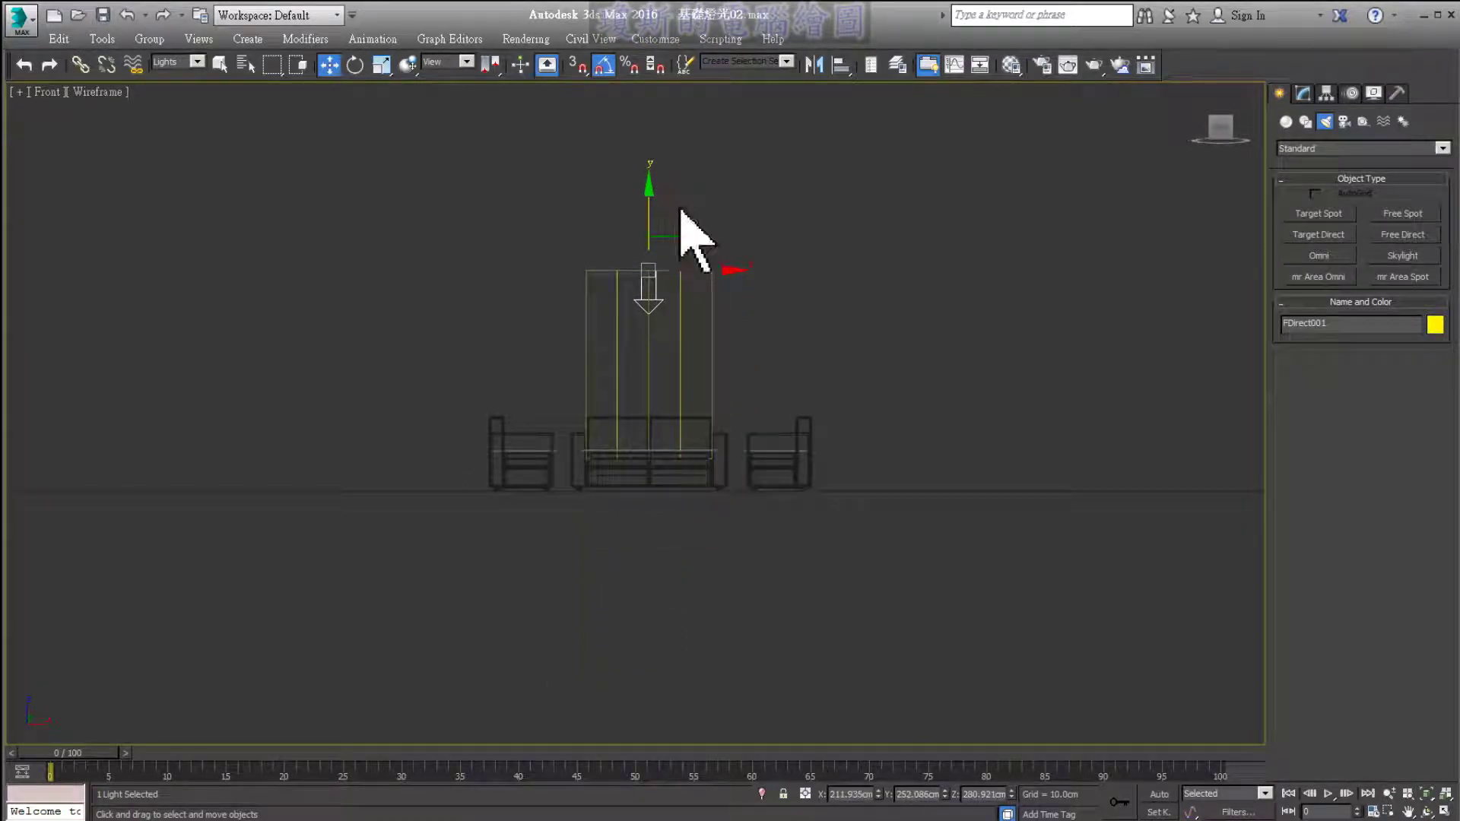
double_click(987, 794)
type("300")
key("Return")
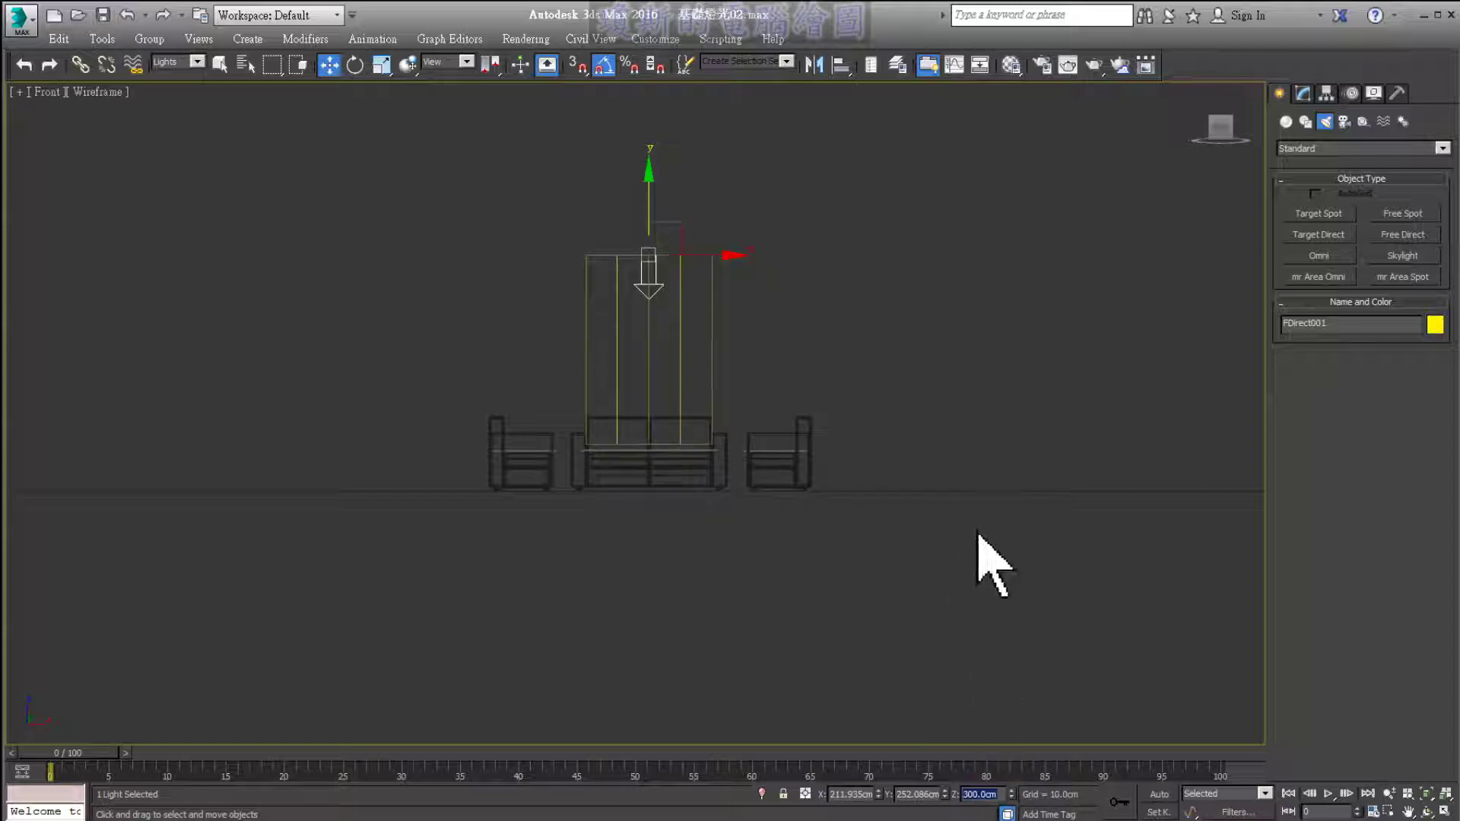
- Adjust the view around the raised light and switch to a full-screen Perspective view
left_click_drag(985, 730, 753, 276)
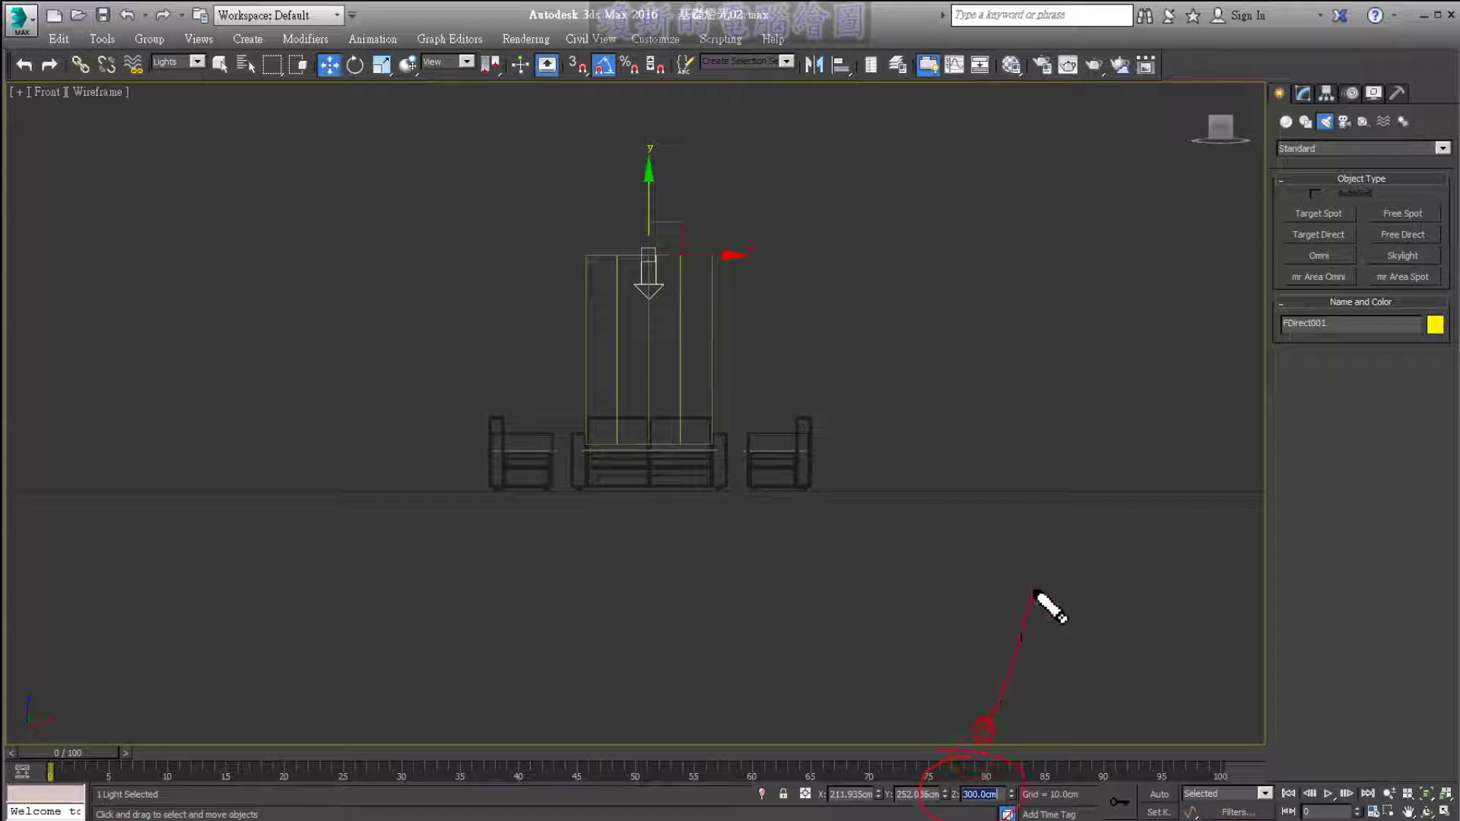
left_click_drag(603, 260, 407, 260)
left_click_drag(508, 490, 228, 465)
left_click_drag(431, 156, 404, 547)
left_click_drag(430, 469, 355, 519)
left_click_drag(490, 216, 487, 205)
left_click_drag(463, 219, 365, 292)
left_click_drag(268, 342, 275, 371)
left_click_drag(312, 323, 308, 377)
left_click_drag(338, 256, 449, 253)
key("Escape")
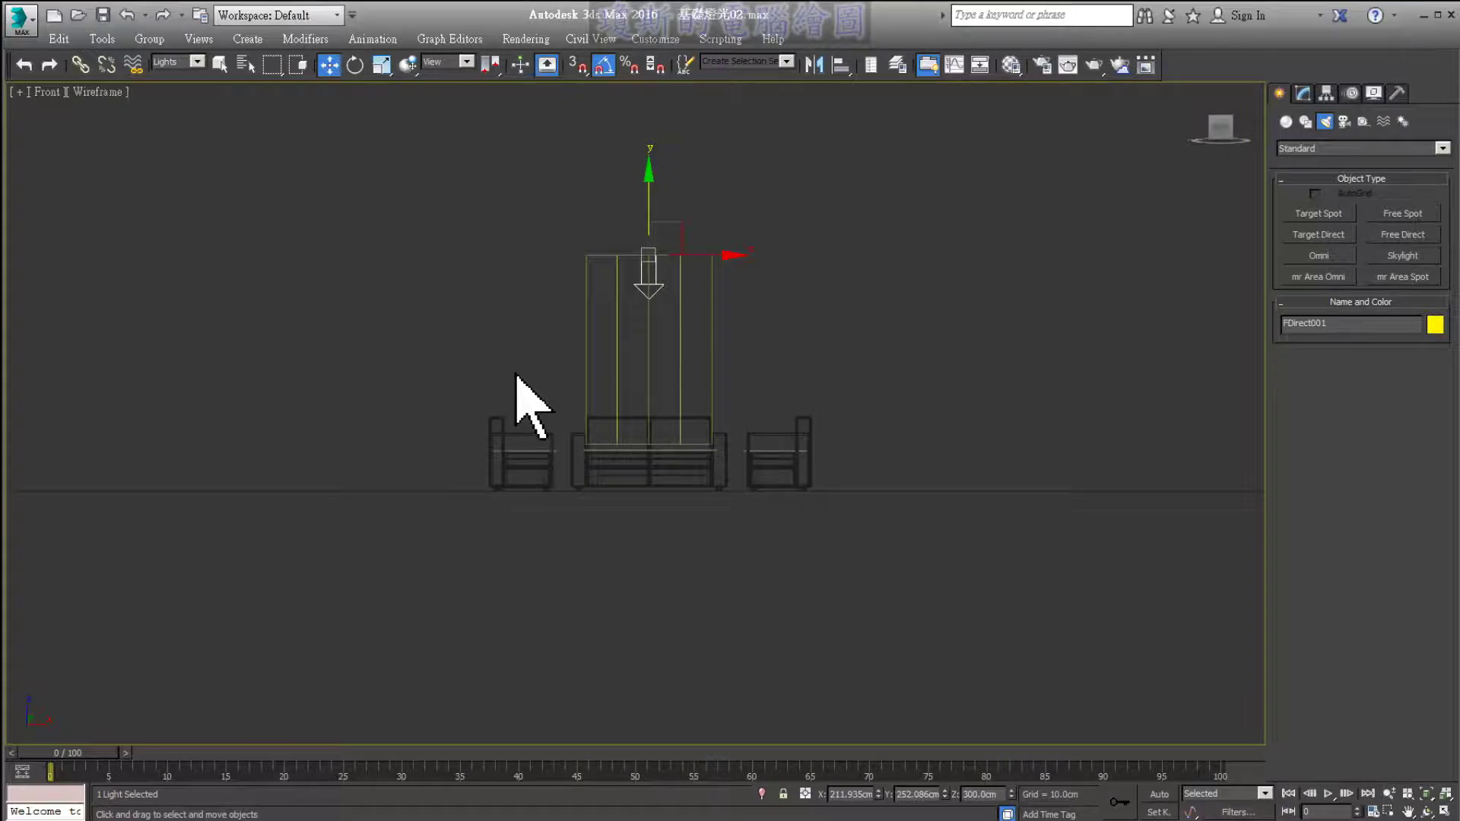
key("alt+w")
key("alt+w")
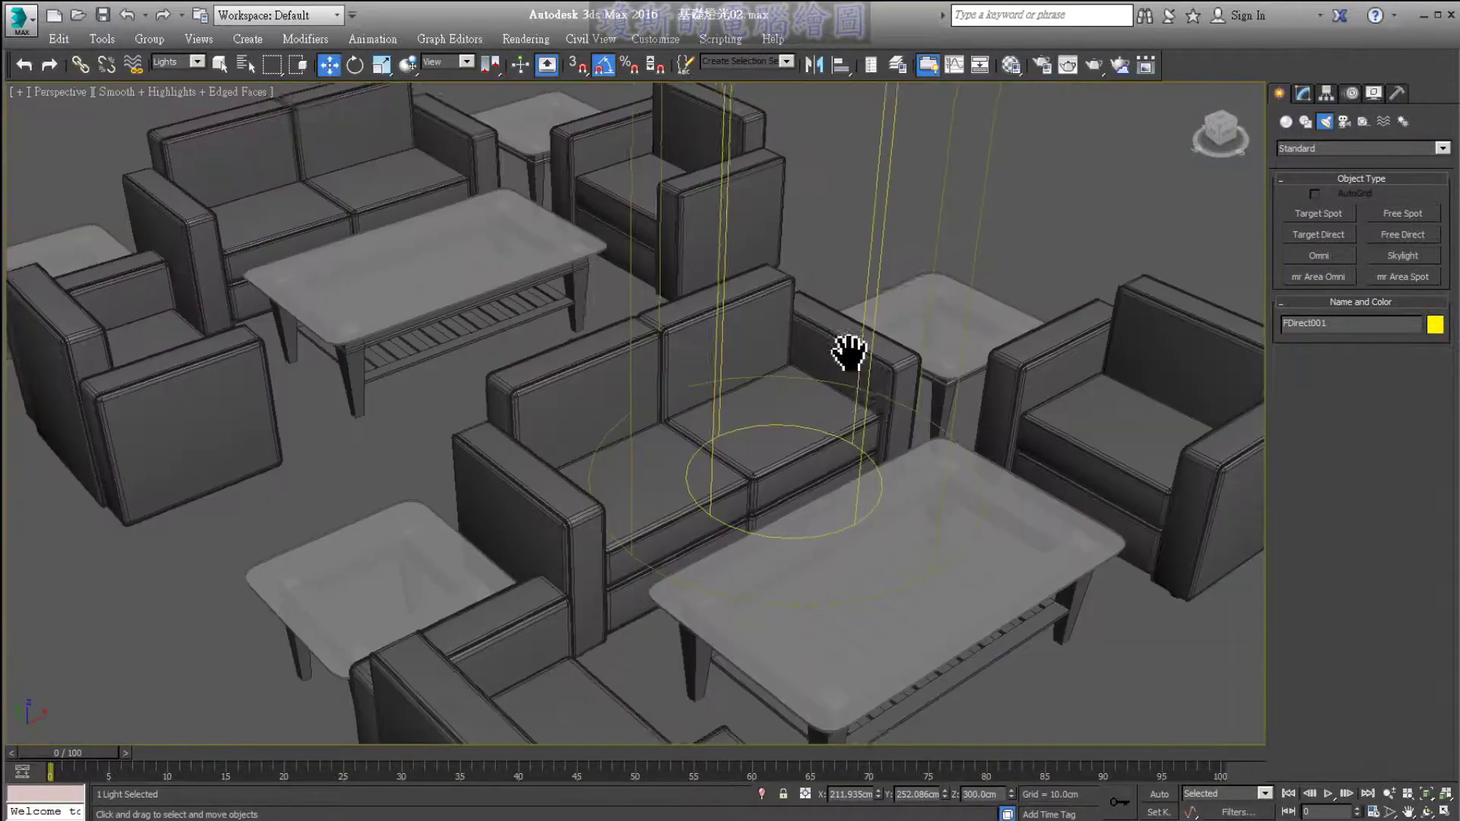
- Zoom and pan the Perspective view to frame the furniture under FDirect001
scroll(867, 384, "down", 2)
scroll(854, 402, "down", 5)
middle_click_drag(799, 334, 730, 232)
left_click_drag(732, 176, 755, 104)
left_click_drag(837, 231, 878, 148)
left_click_drag(657, 141, 903, 175)
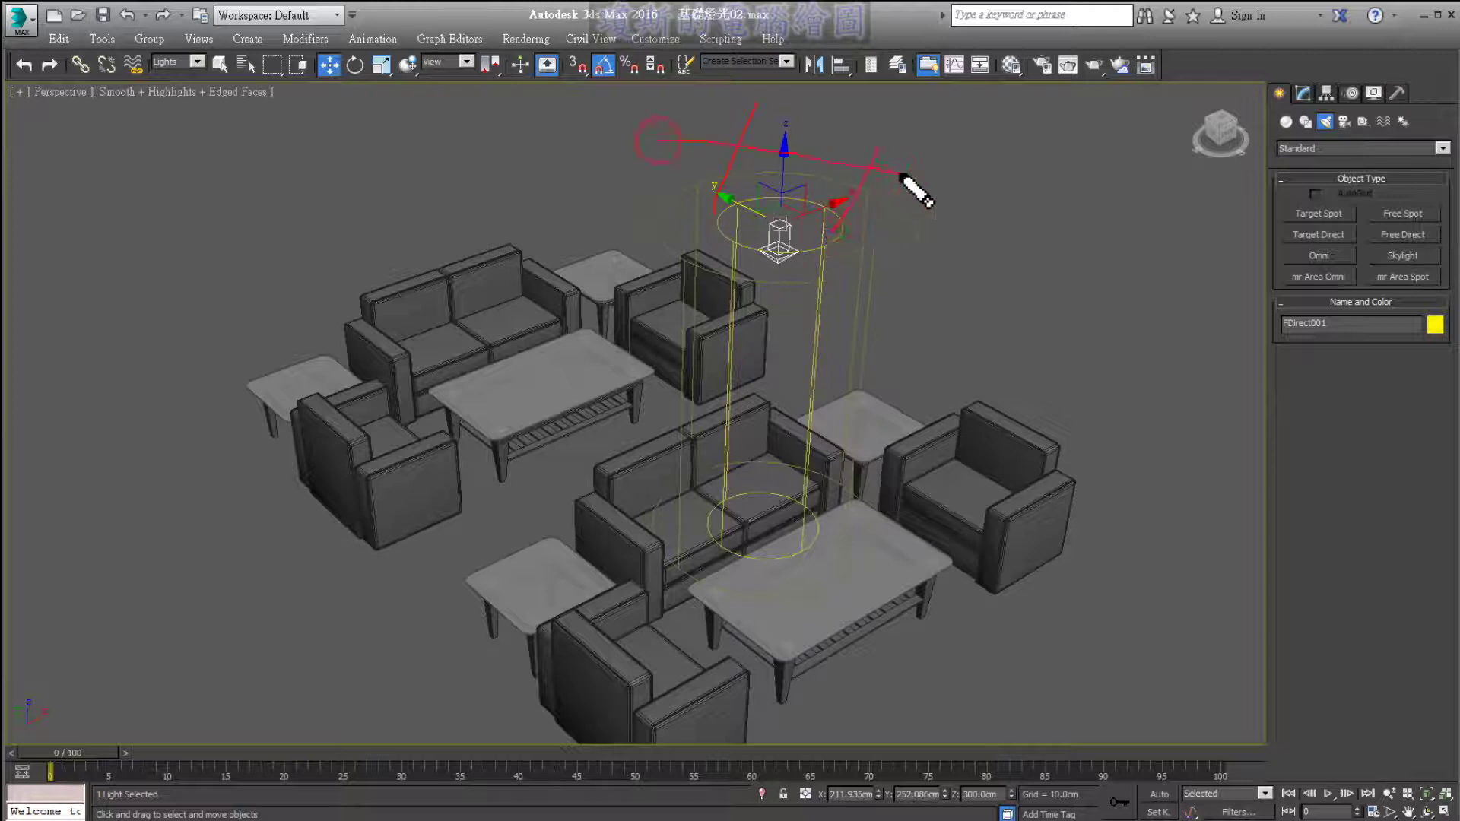
left_click_drag(652, 224, 574, 335)
left_click_drag(895, 270, 783, 441)
left_click_drag(487, 251, 882, 400)
left_click_drag(586, 285, 609, 354)
left_click_drag(797, 47, 762, 115)
mouse_move(825, 73)
left_mouse_down()
mouse_move(810, 126)
mouse_move(845, 84)
mouse_move(874, 88)
mouse_move(896, 114)
mouse_move(929, 71)
mouse_move(924, 19)
left_mouse_up()
left_click_drag(901, 68, 943, 76)
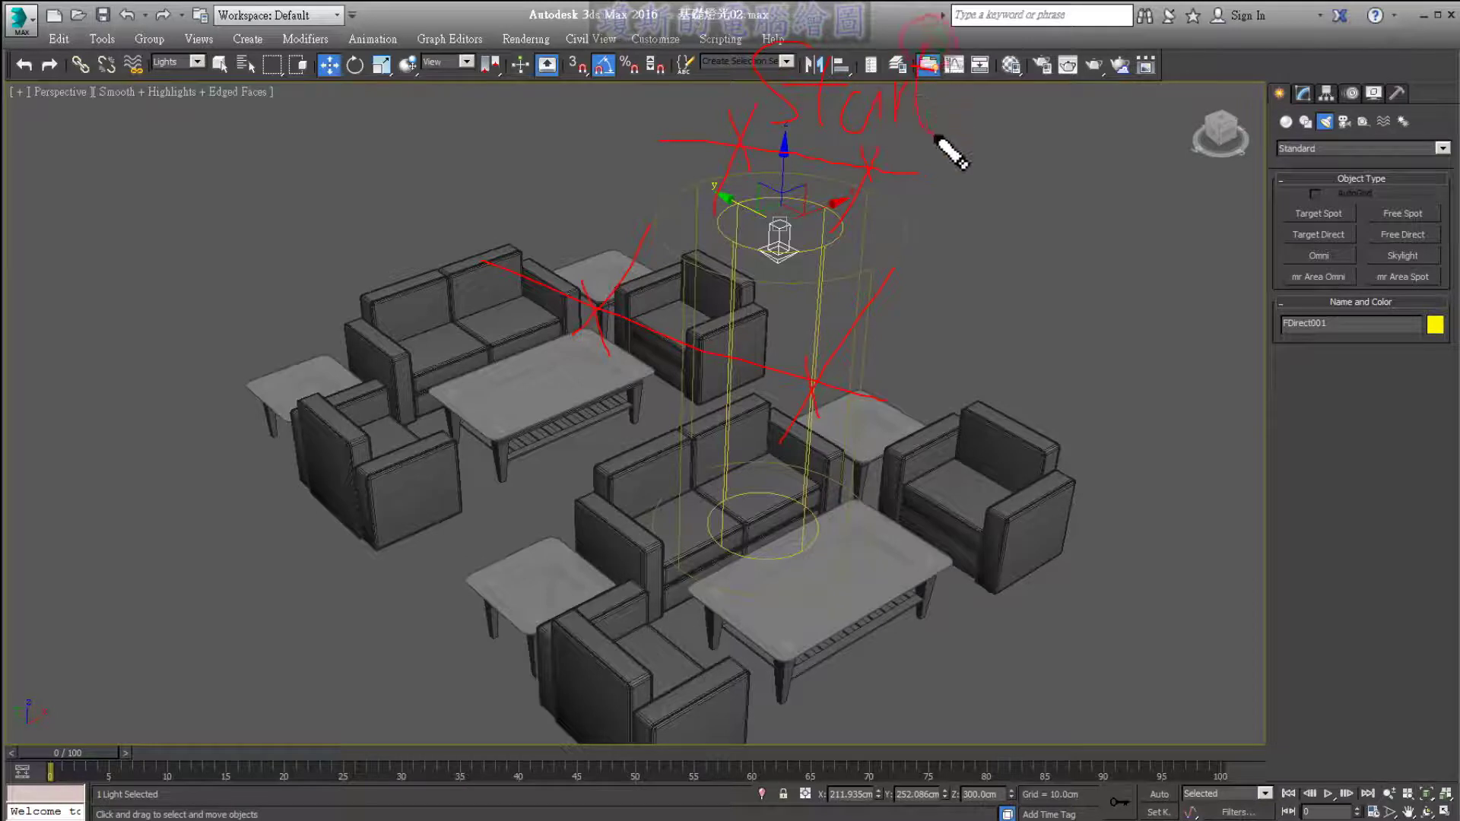
mouse_move(612, 410)
left_mouse_down()
mouse_move(567, 417)
mouse_move(608, 465)
mouse_move(608, 433)
left_mouse_up()
mouse_move(571, 440)
left_mouse_down()
mouse_move(639, 456)
mouse_move(711, 403)
mouse_move(714, 589)
mouse_move(773, 521)
mouse_move(806, 537)
mouse_move(695, 561)
mouse_move(728, 652)
mouse_move(782, 637)
left_mouse_up()
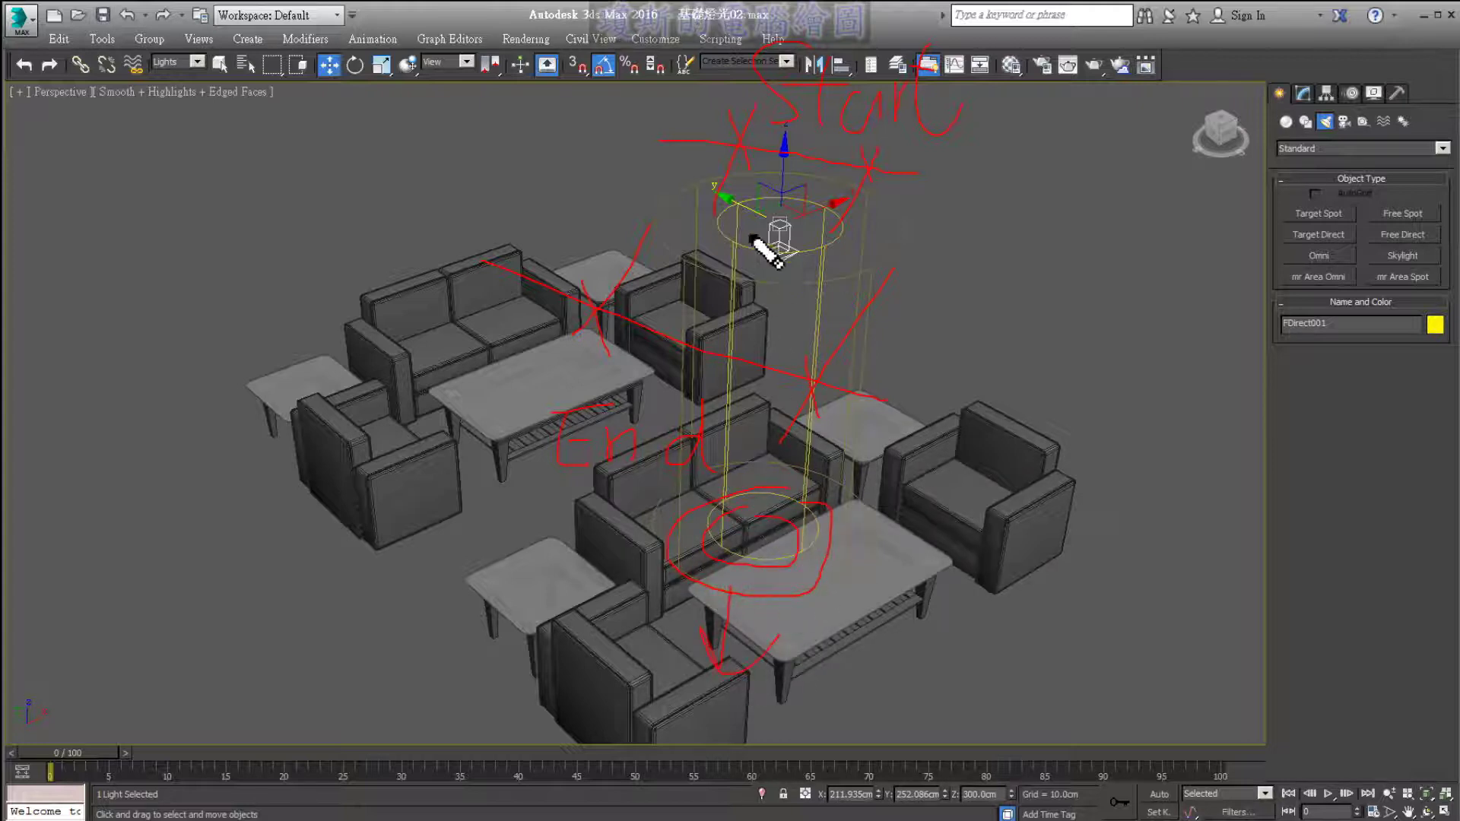
- Fine-tune the Perspective framing across the sofa set and run a test render
left_click_drag(656, 228, 666, 240)
mouse_move(873, 251)
left_mouse_down()
mouse_move(899, 239)
mouse_move(879, 260)
left_mouse_up()
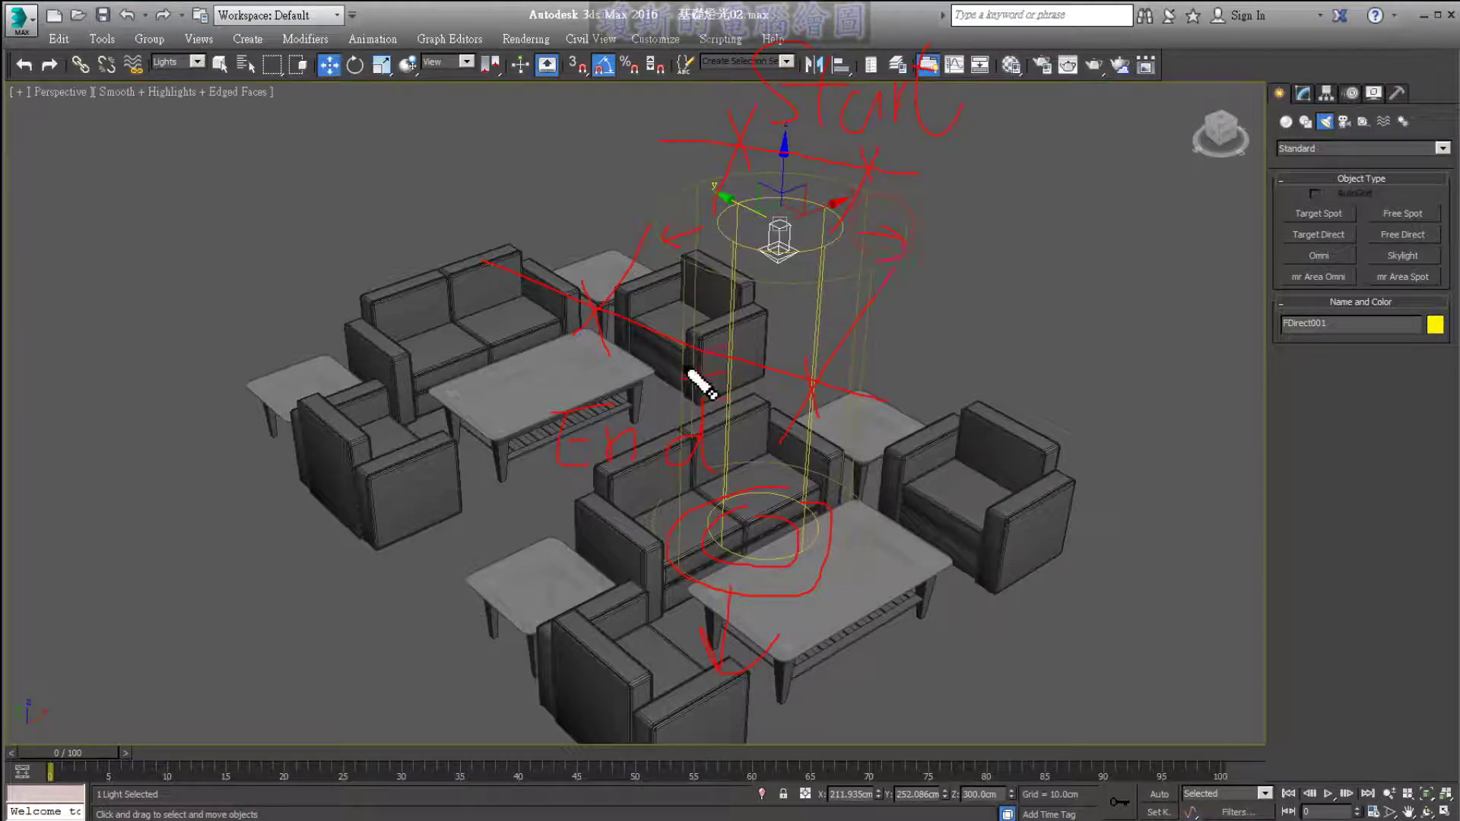
key("Escape")
key("ctrl+1")
mouse_move(652, 512)
left_mouse_down()
mouse_move(757, 603)
mouse_move(881, 516)
mouse_move(585, 487)
left_mouse_up()
left_click_drag(859, 569, 909, 578)
left_click_drag(909, 578, 875, 589)
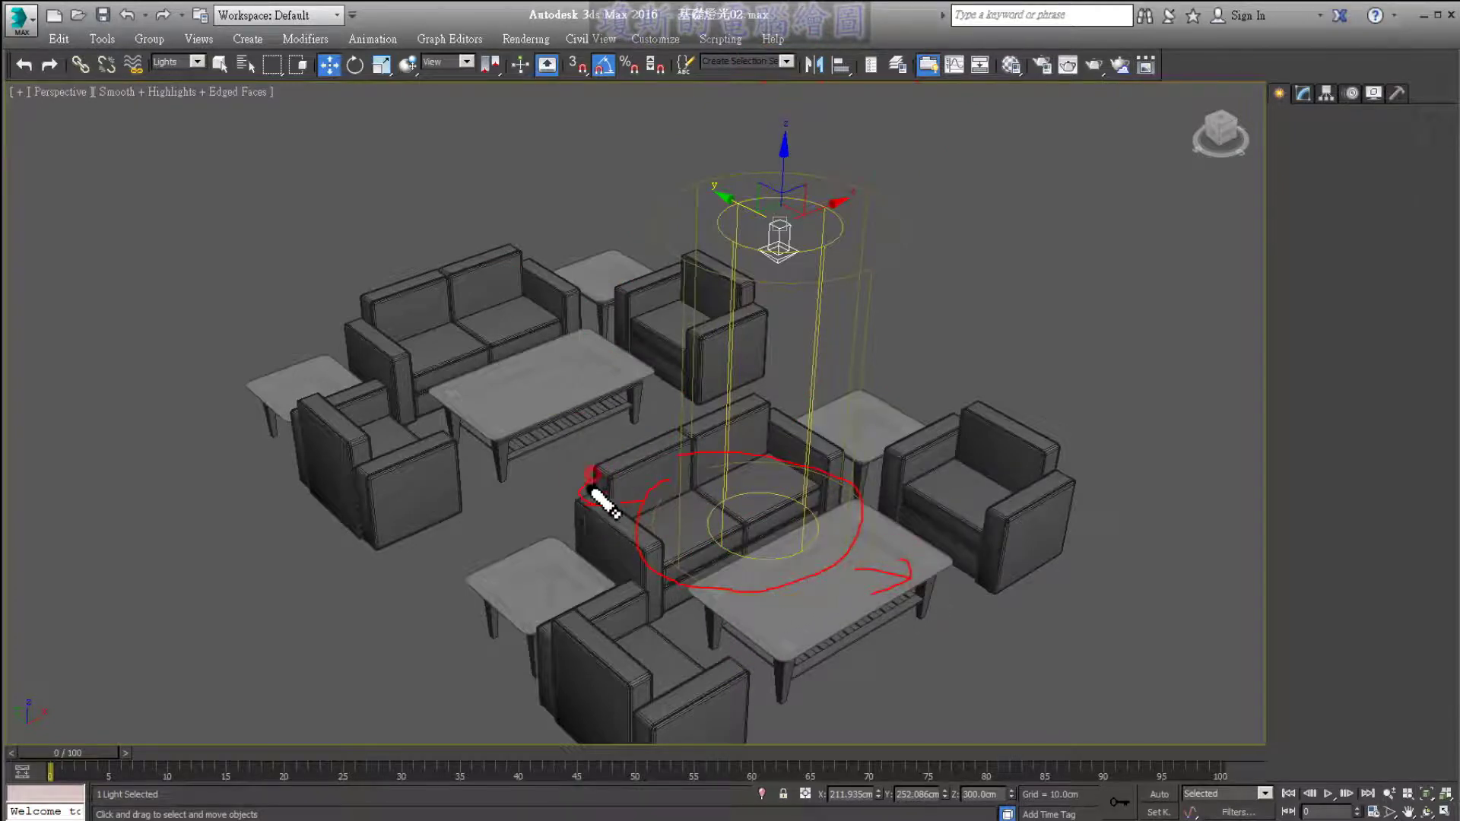
key("Escape")
middle_click_drag(782, 519, 711, 495)
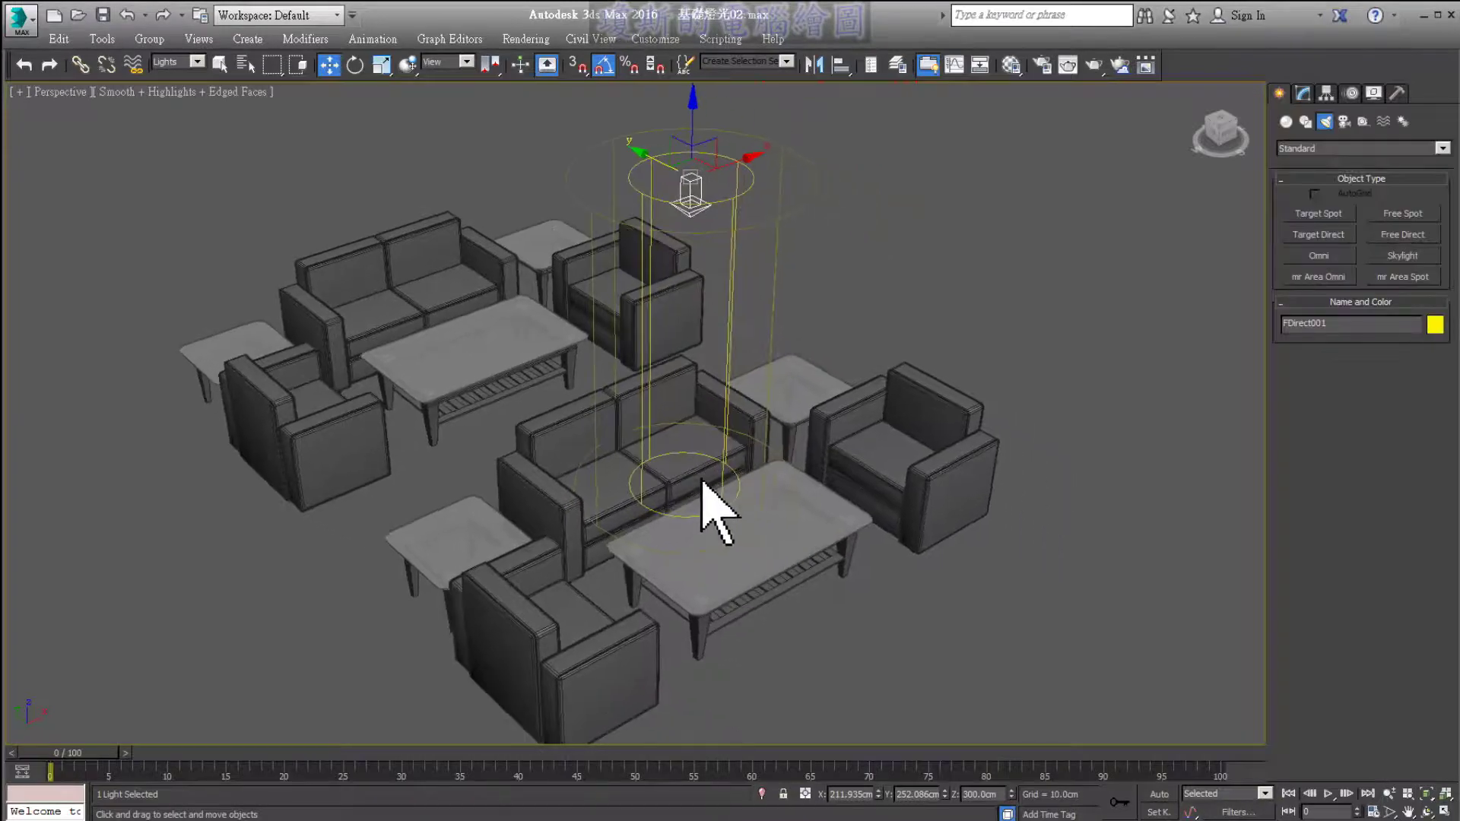
scroll(776, 531, "up", 3)
scroll(776, 532, "down", 3)
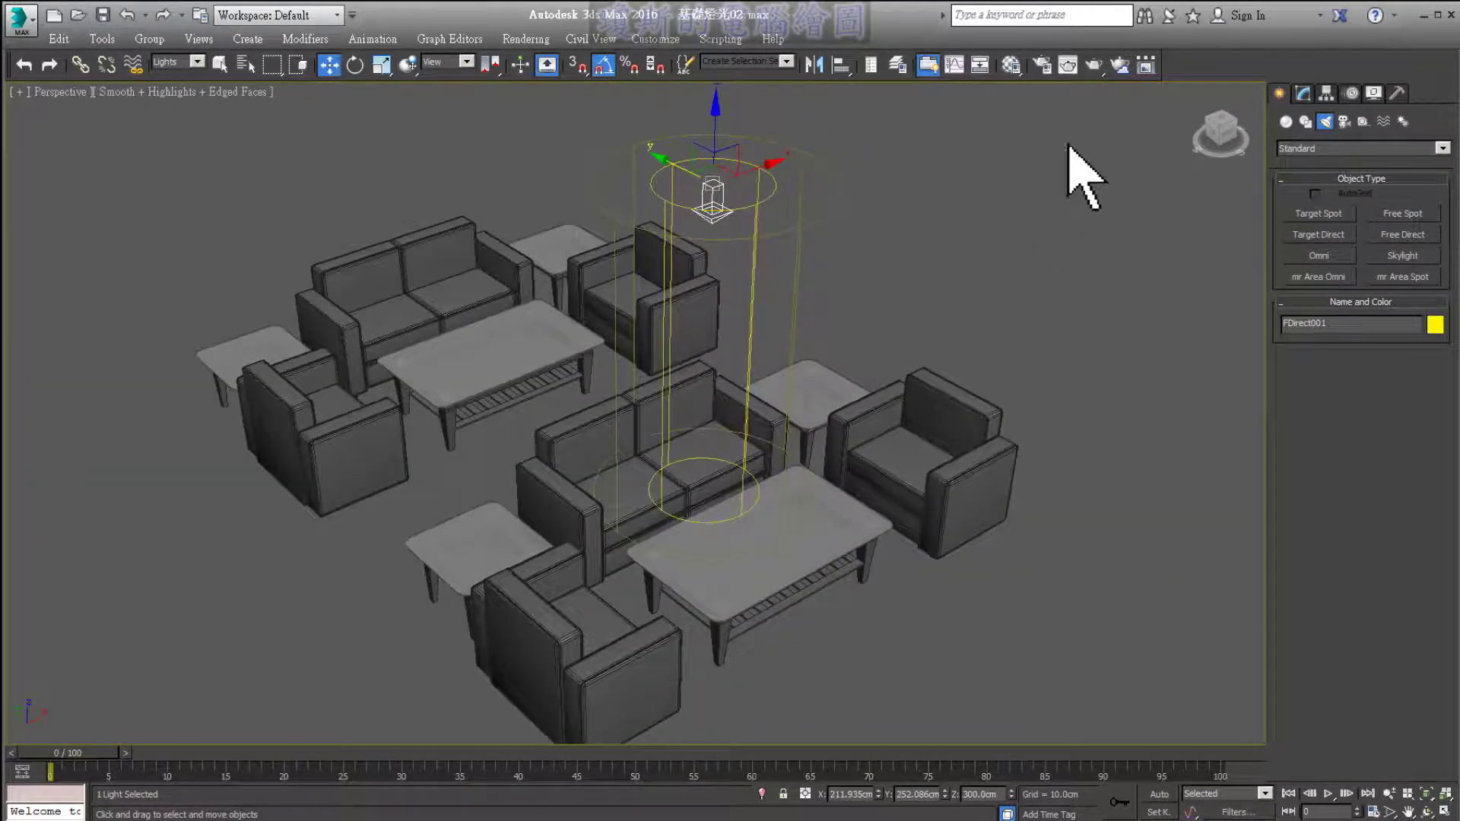
left_click(1094, 67)
left_click_drag(733, 515, 720, 536)
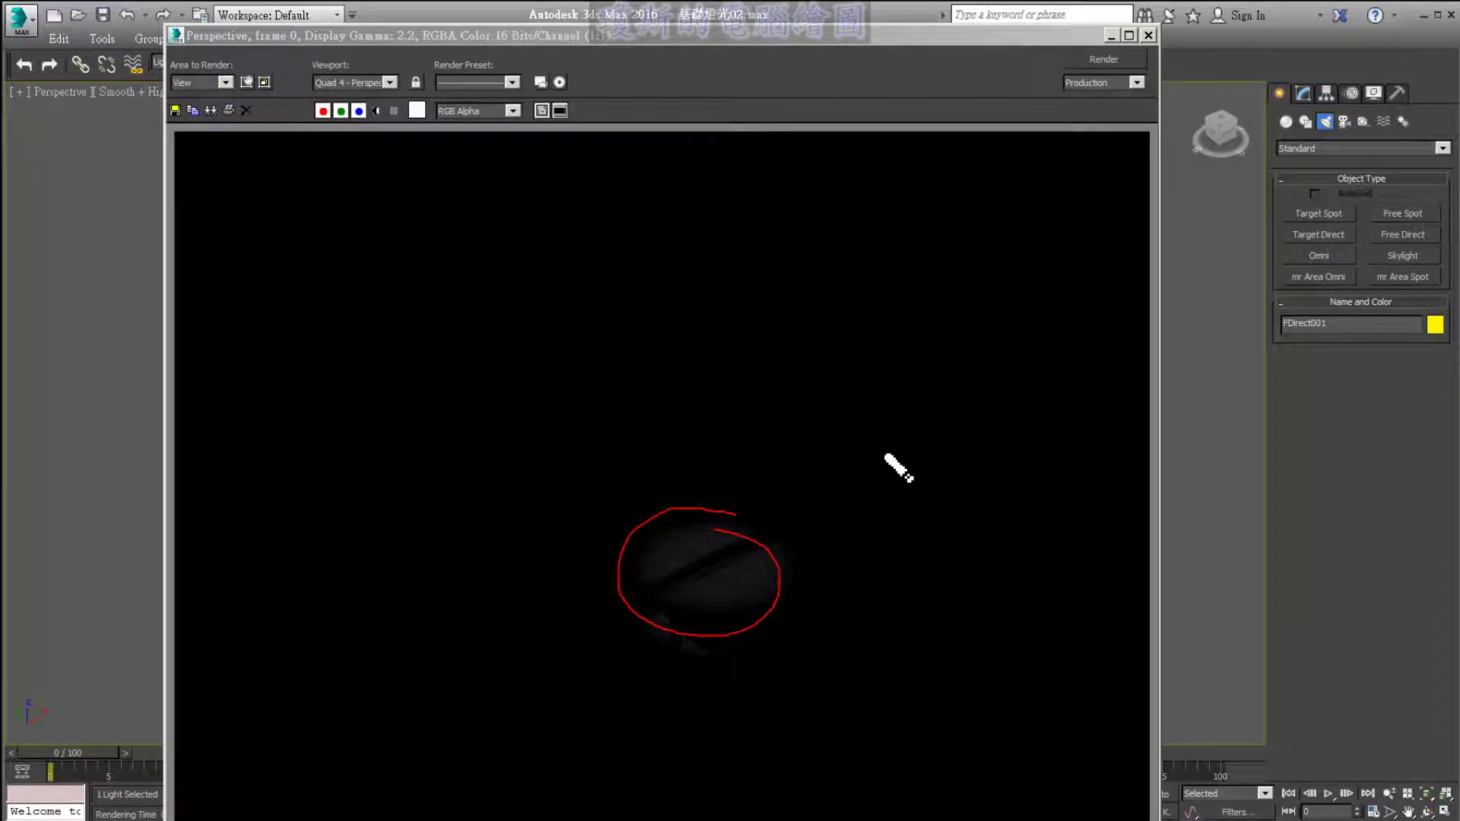
key("Escape")
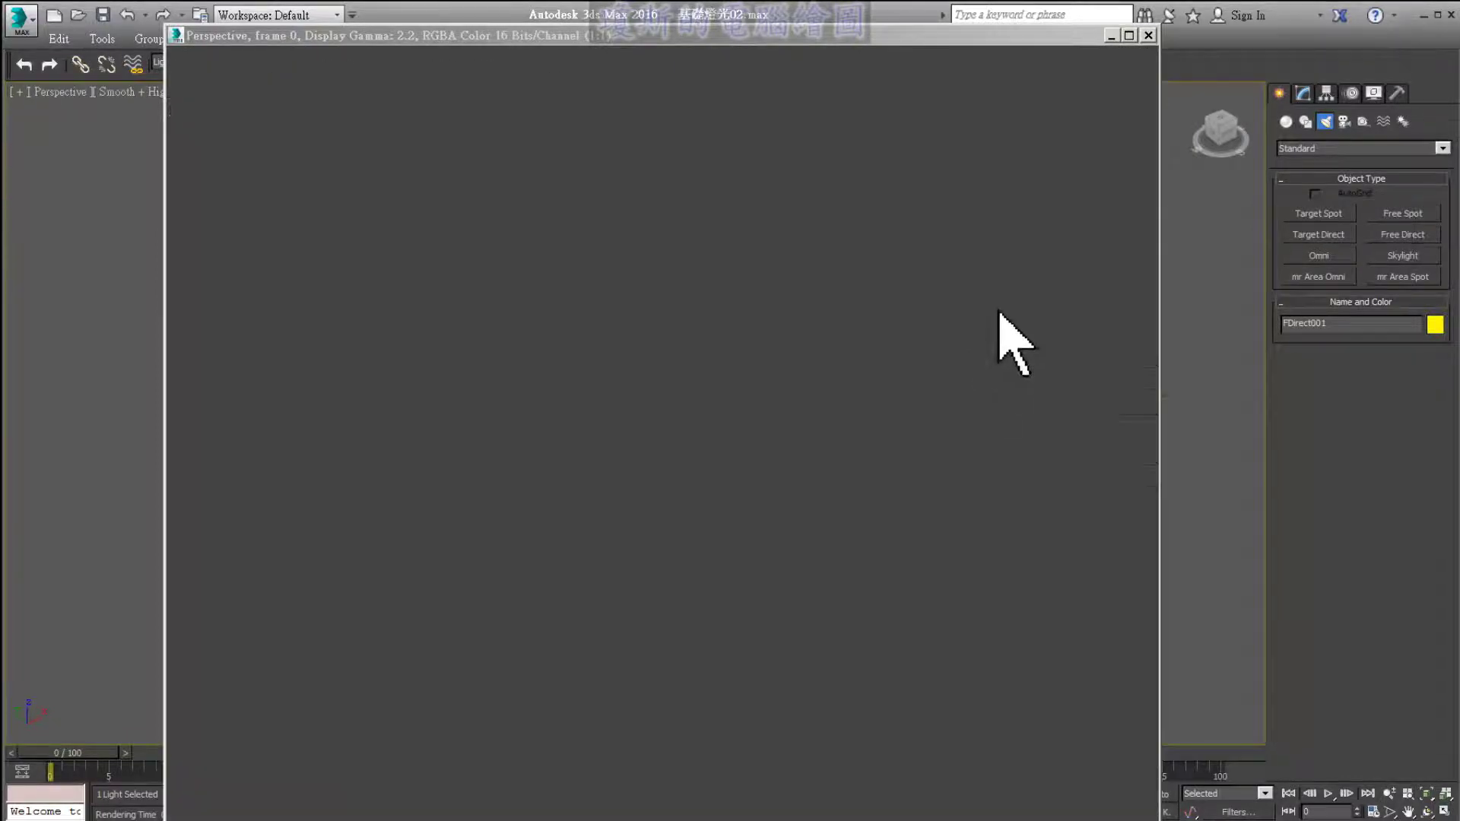
left_click(1149, 35)
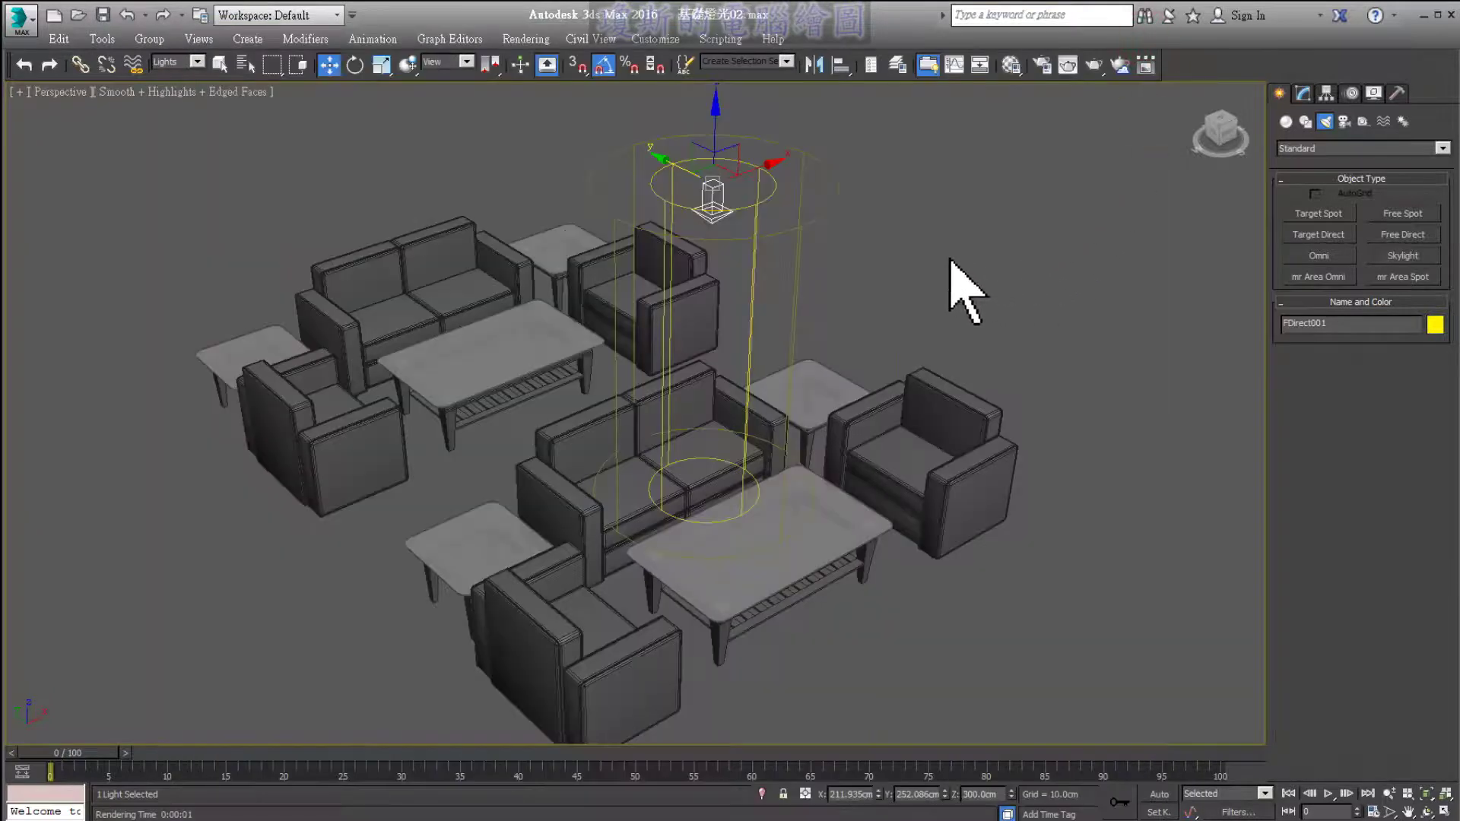
mouse_move(951, 283)
middle_mouse_down()
mouse_move(908, 264)
mouse_move(900, 294)
middle_mouse_up()
- Reselect FDirect001 in the Modify panel, turn Shadows on and keep Shadow Map type
left_click(712, 217)
left_click(659, 206)
mouse_move(688, 85)
left_mouse_down()
mouse_move(1304, 63)
mouse_move(1302, 82)
left_mouse_up()
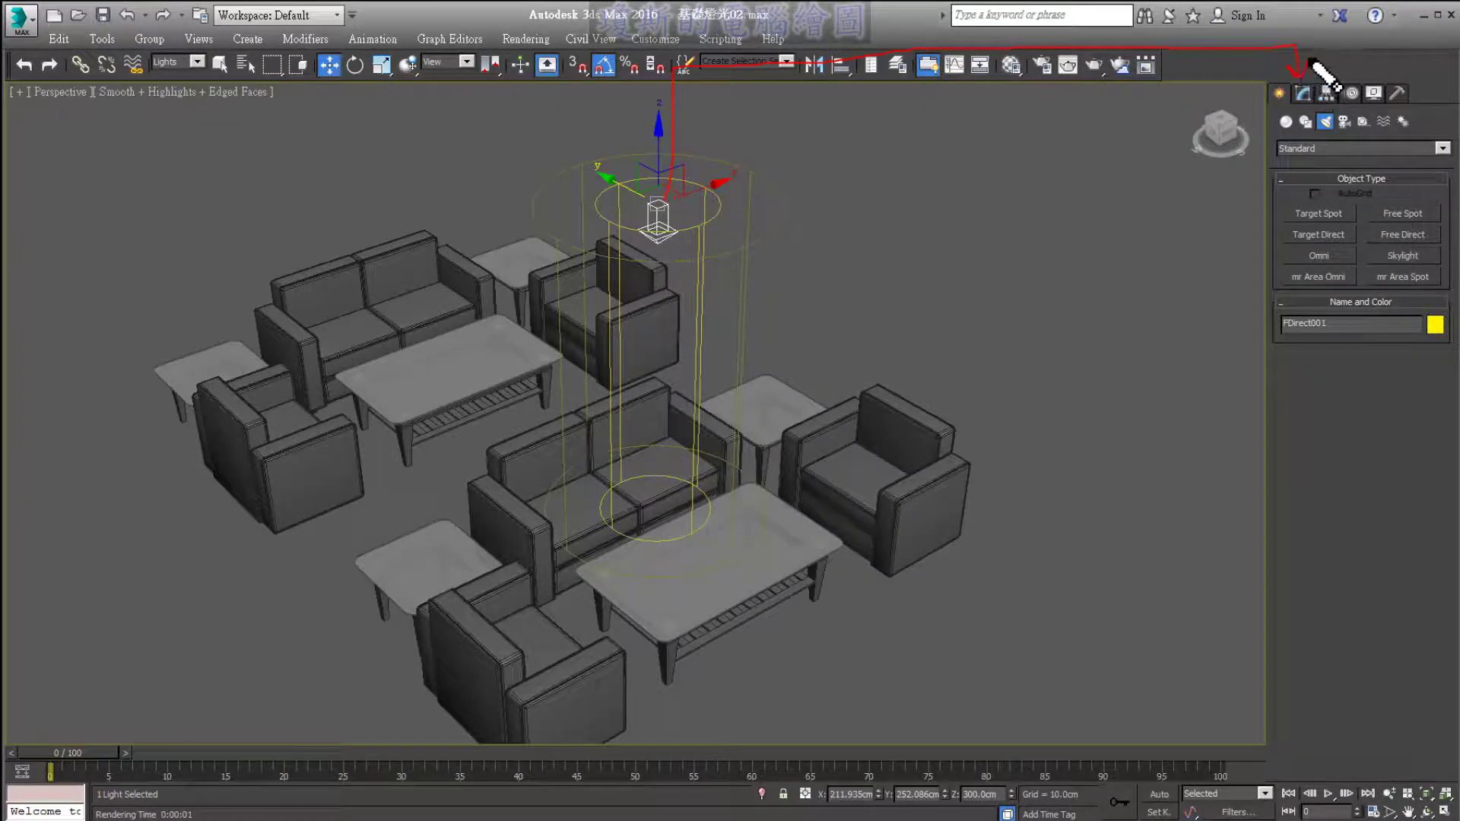
left_click(1304, 93)
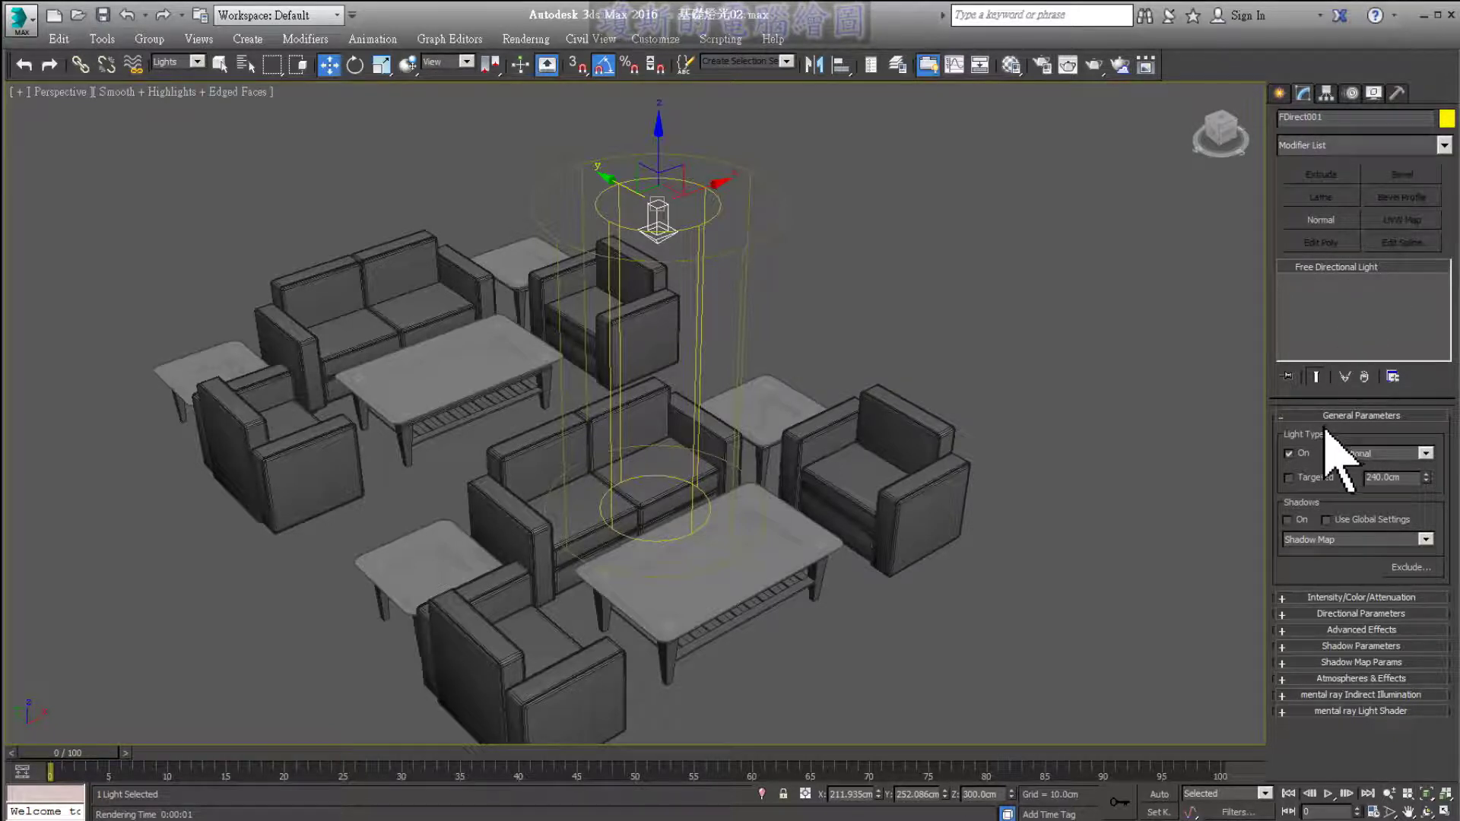
mouse_move(1319, 455)
left_mouse_down()
mouse_move(1303, 471)
mouse_move(1304, 456)
mouse_move(1321, 476)
mouse_move(1281, 466)
mouse_move(1289, 363)
left_mouse_up()
key("Escape")
left_click(1320, 541)
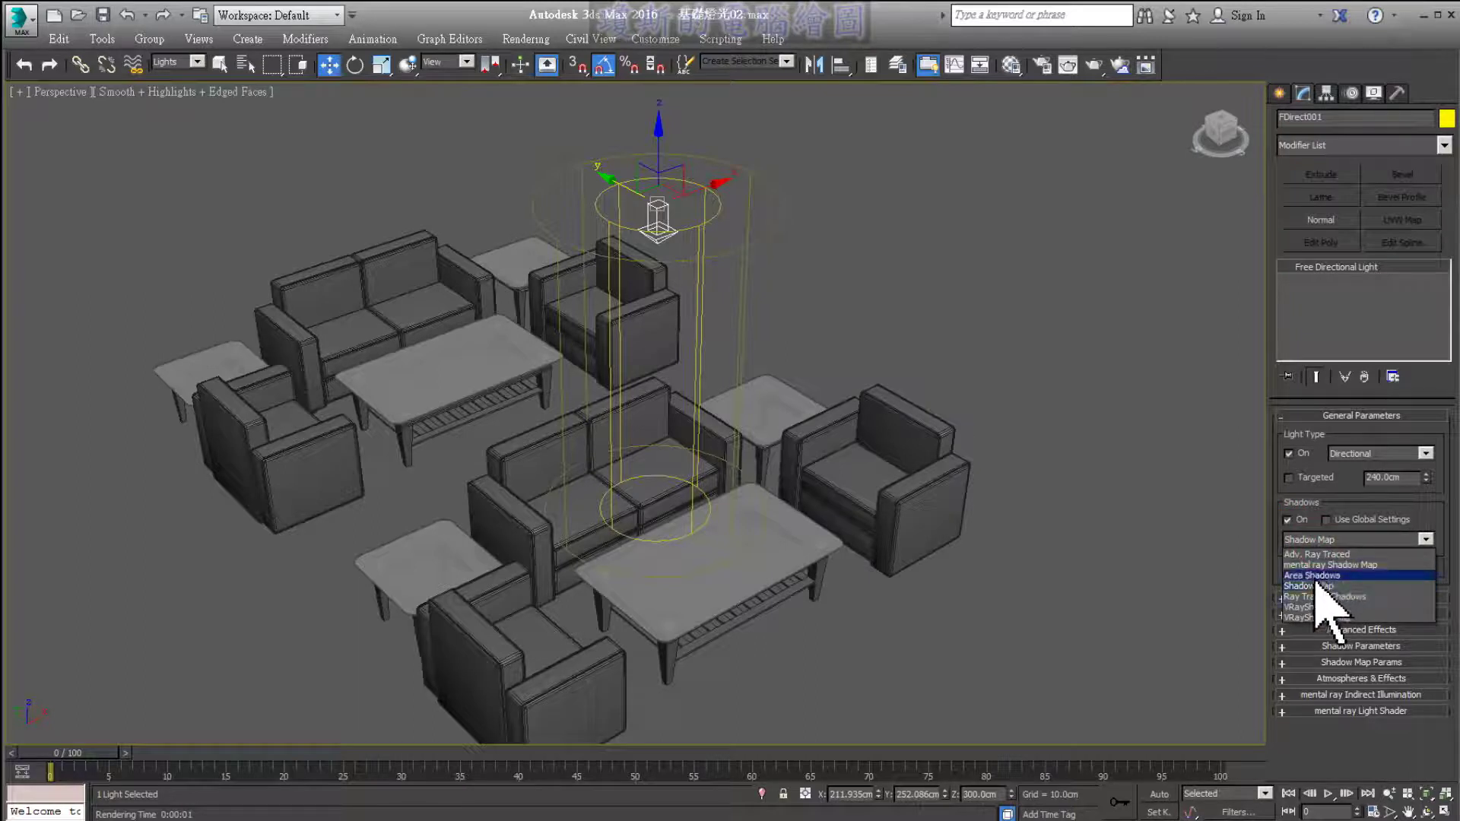
left_click(1312, 587)
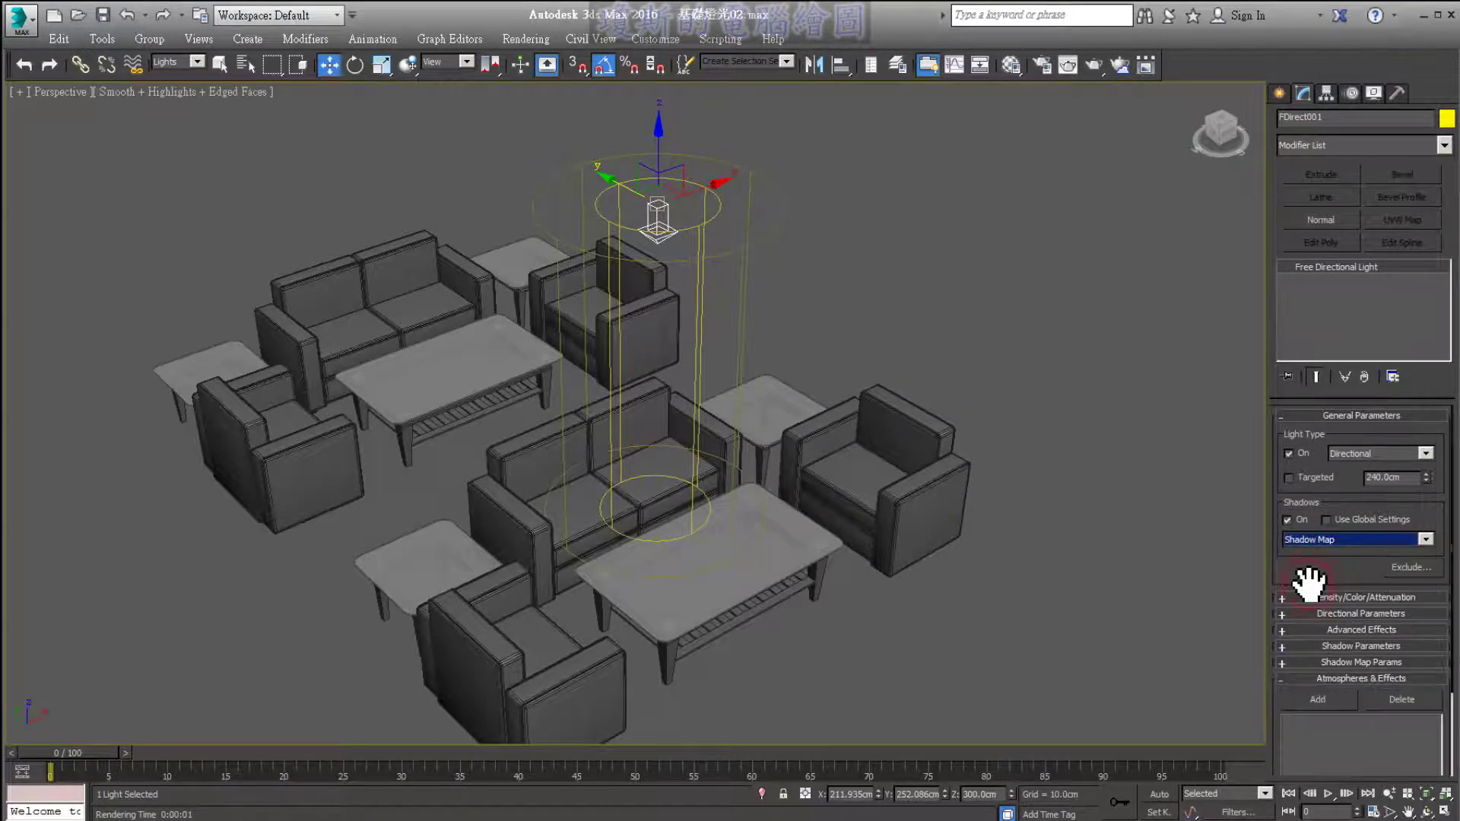
- Expand the Shadow Map Params rollout and inspect its Bias value
left_click_drag(1277, 543, 1212, 577)
mouse_move(1233, 652)
left_mouse_down()
mouse_move(1383, 674)
mouse_move(1356, 657)
left_mouse_up()
left_click(1286, 663)
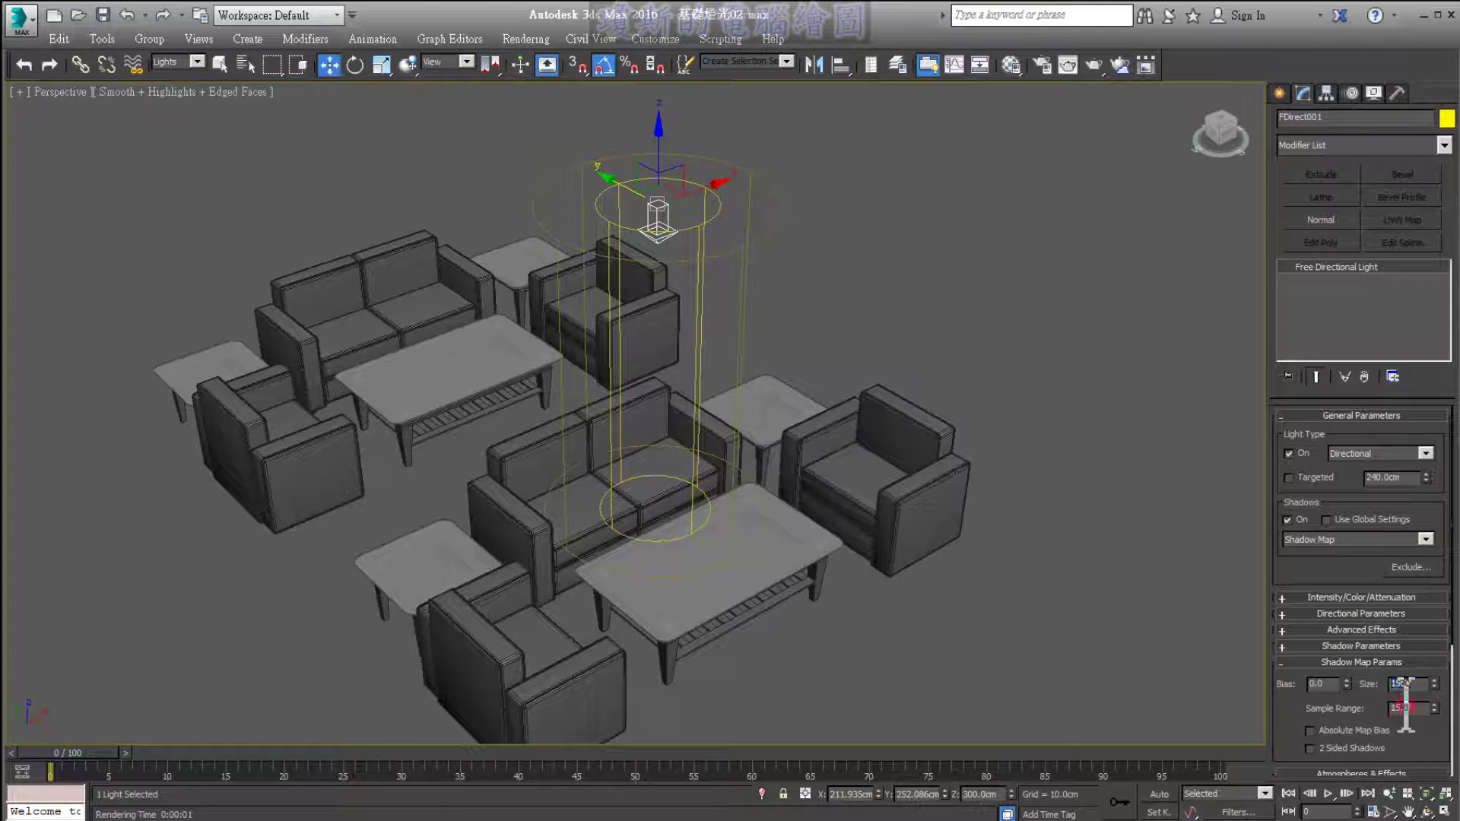
left_click(1316, 684)
left_click_drag(1269, 688, 1264, 599)
left_click_drag(1300, 608, 1368, 612)
left_click_drag(1428, 607, 1342, 605)
- Under Intensity/Color/Attenuation, replace the 0.05 Multiplier with 1
left_click(1296, 613)
scroll(1286, 608, "down", 3)
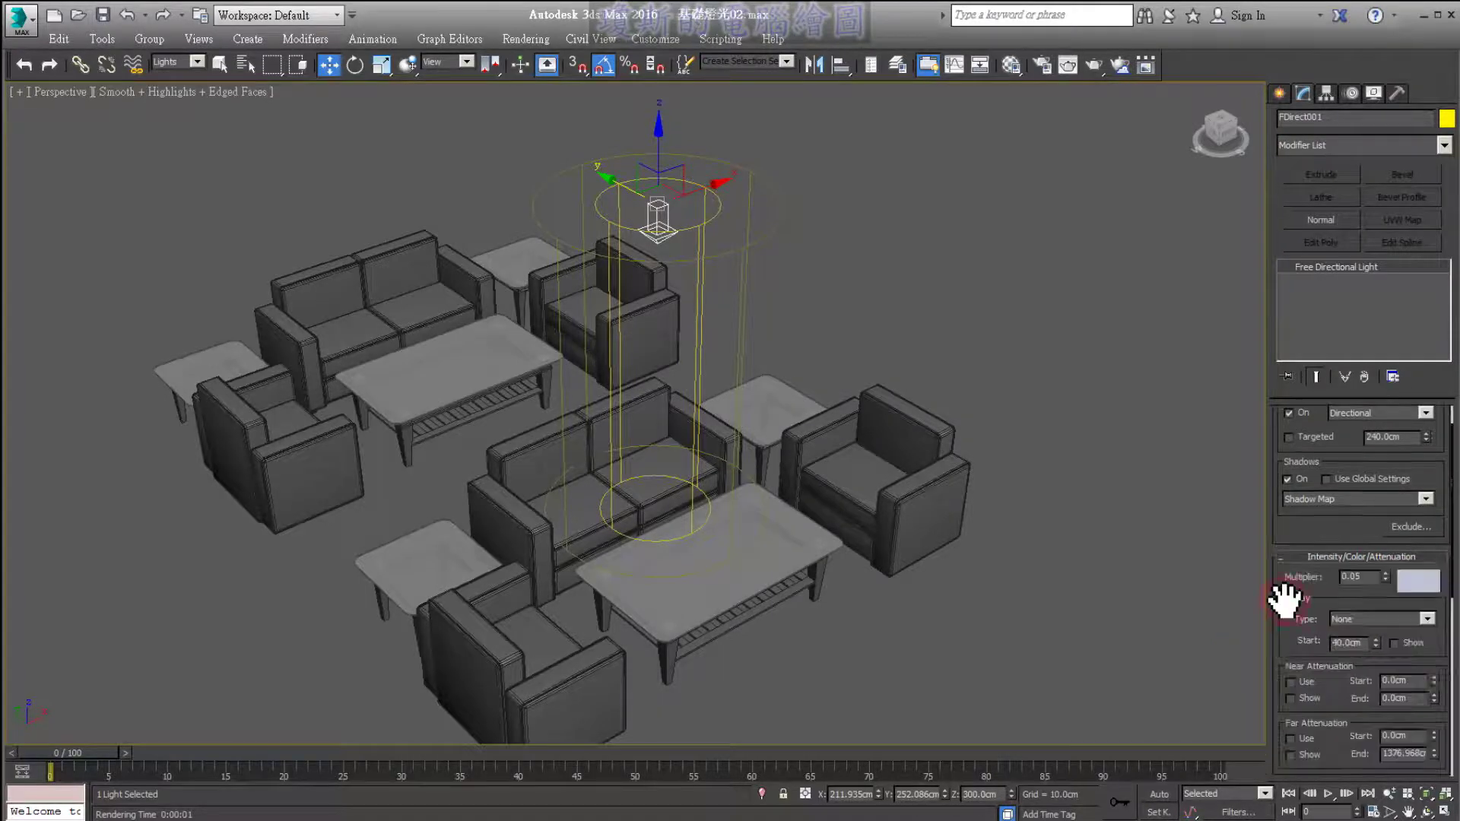
left_click(1340, 583)
left_click_drag(1367, 578, 1323, 582)
type("1")
middle_click_drag(978, 505, 994, 468)
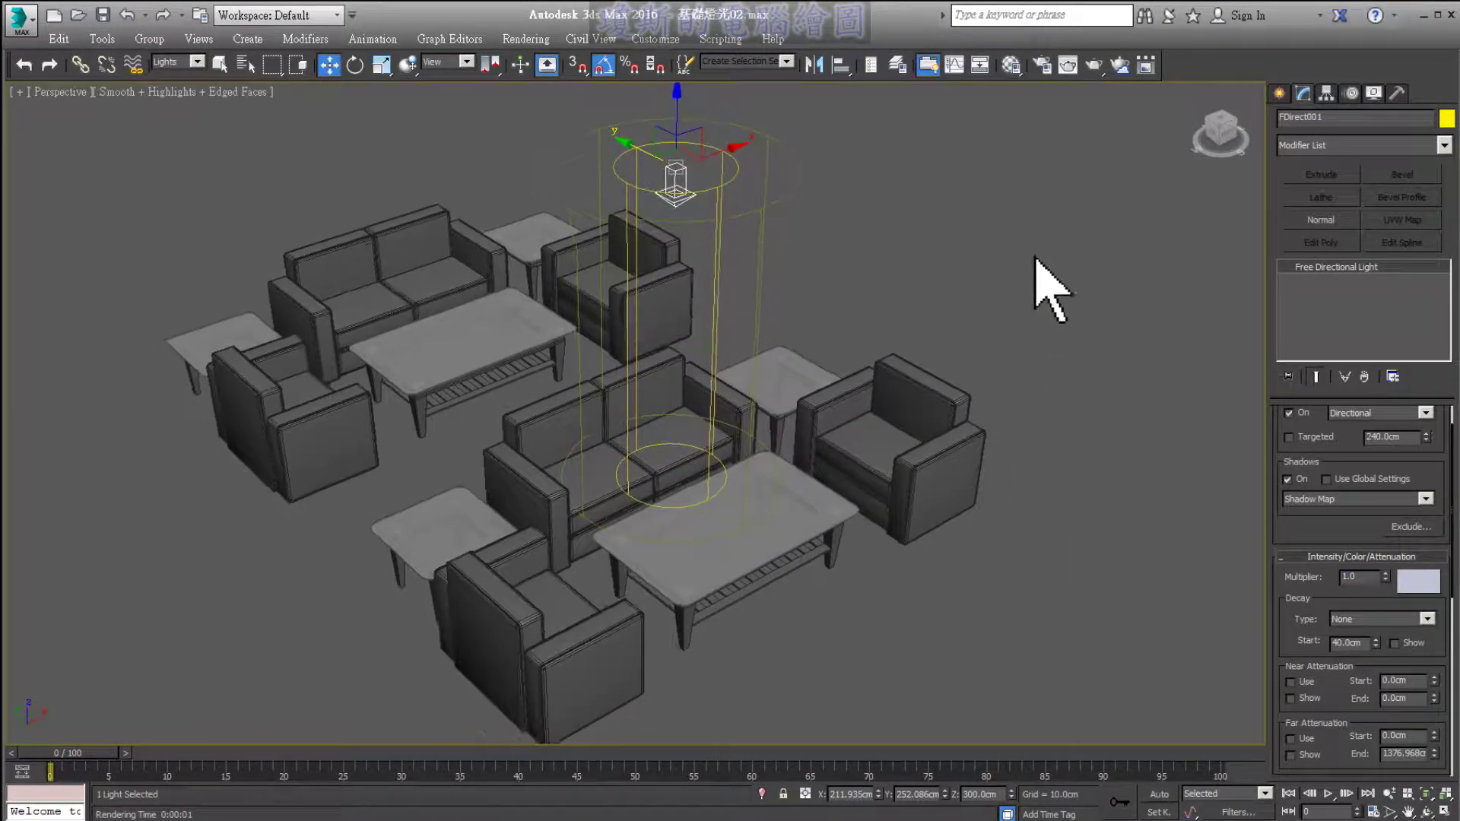
left_click(1093, 67)
scroll(743, 391, "up", 3)
middle_click_drag(788, 333, 699, 314)
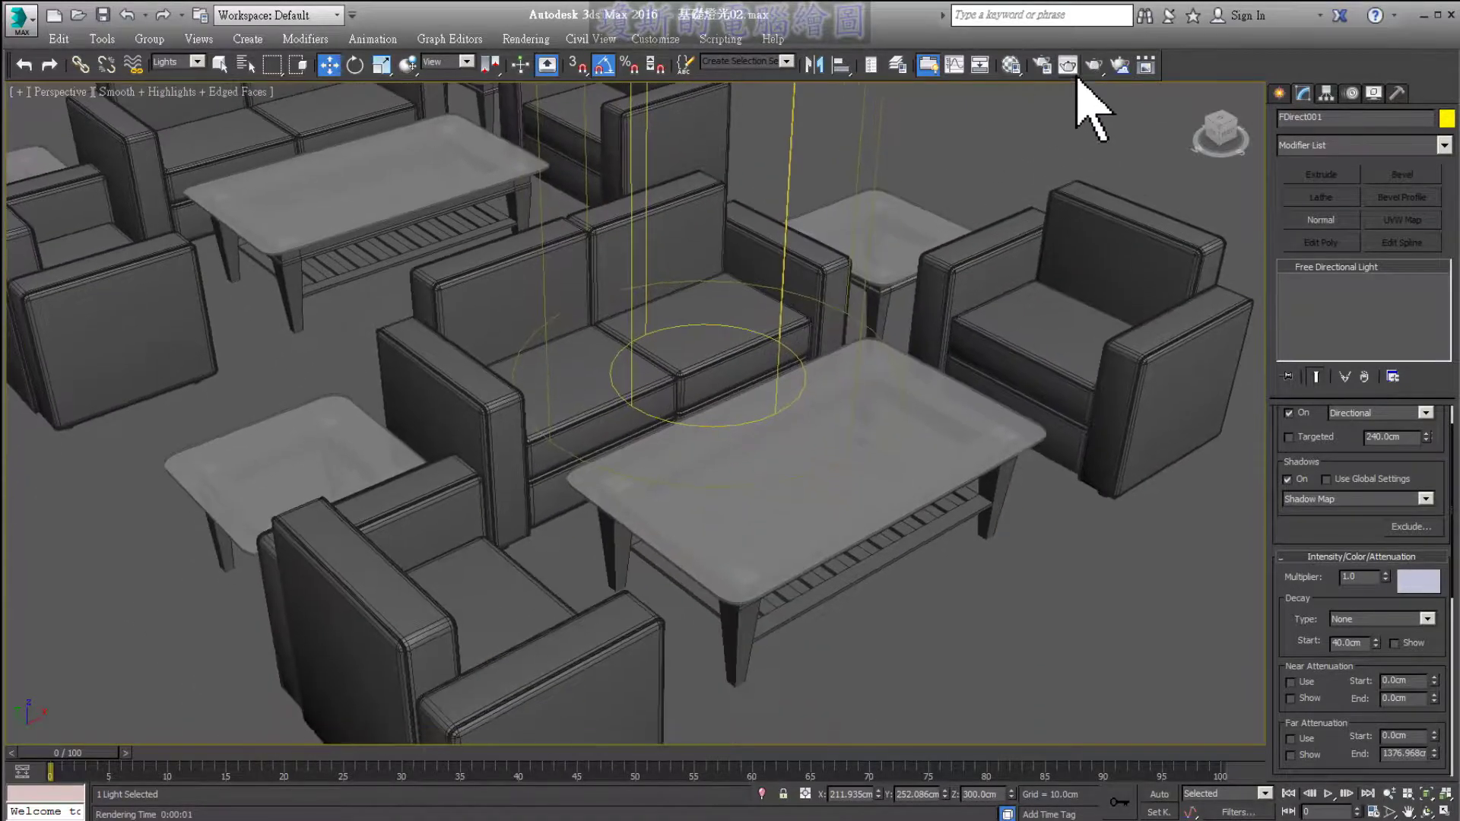
left_click(1094, 66)
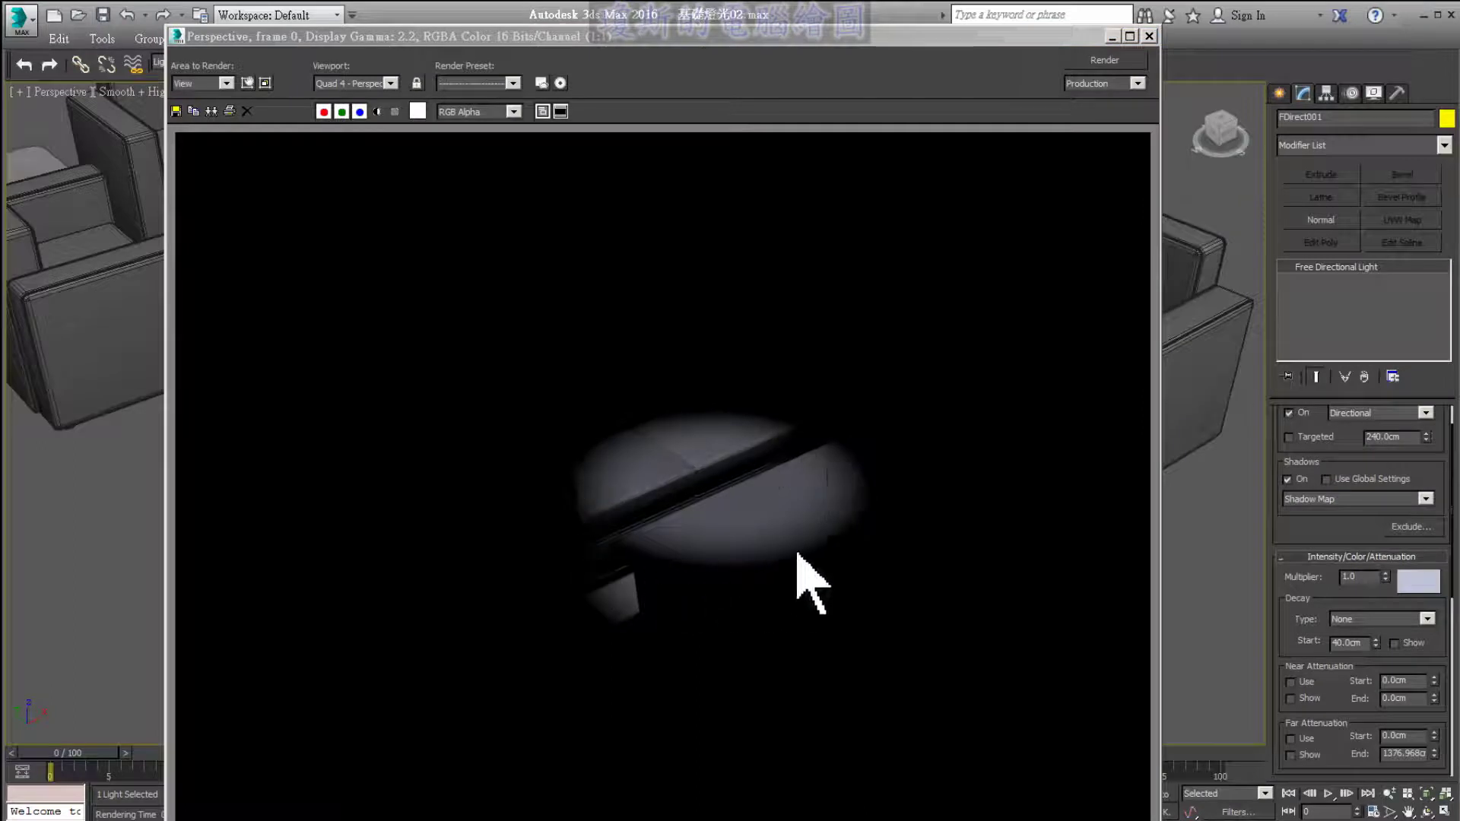
left_click(1149, 36)
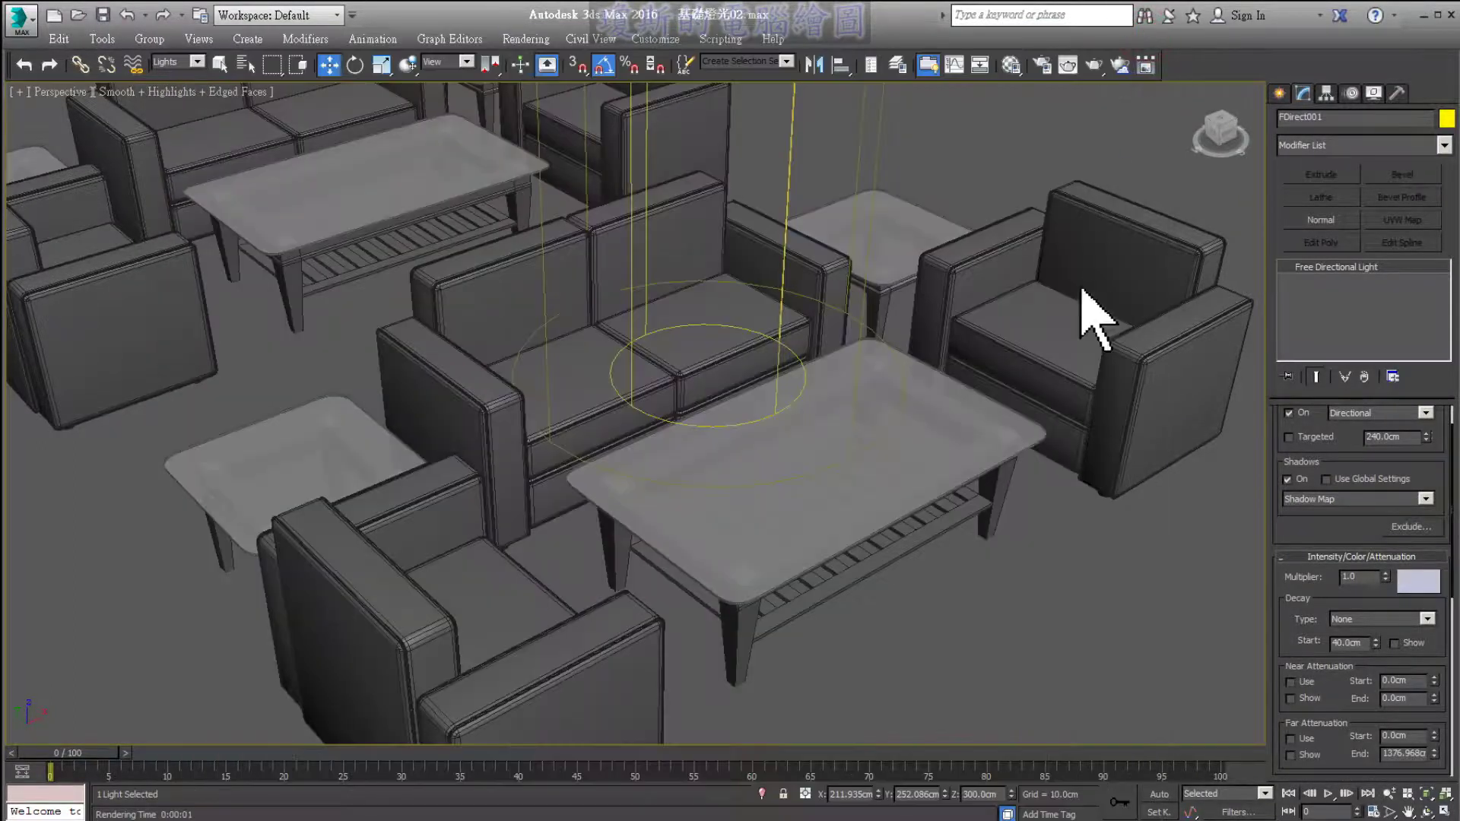
scroll(1019, 524, "down", 3)
mouse_move(1027, 538)
middle_mouse_down()
mouse_move(1022, 523)
mouse_move(985, 544)
middle_mouse_up()
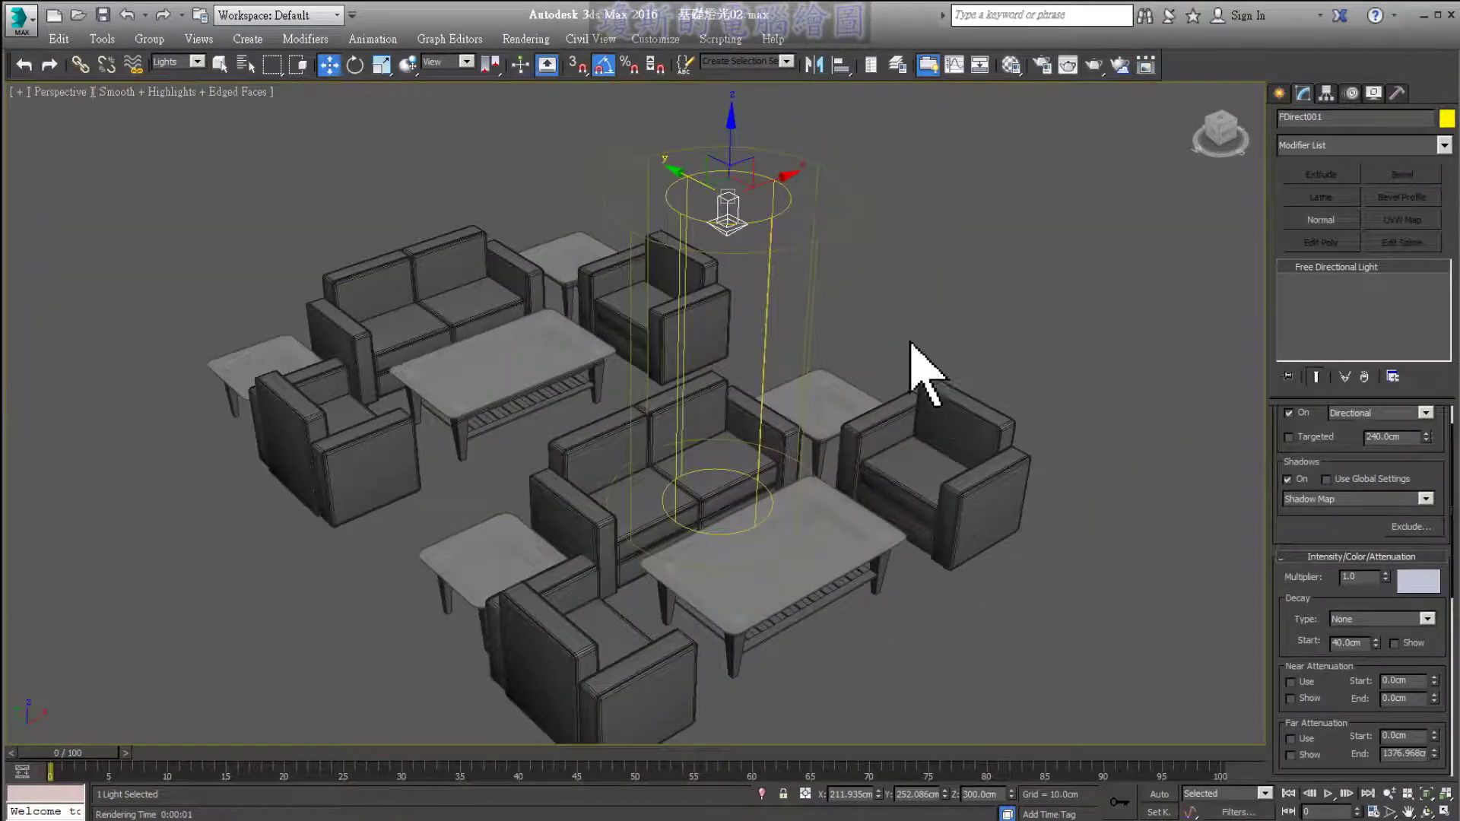
mouse_move(778, 216)
left_mouse_down()
mouse_move(1013, 339)
mouse_move(1075, 446)
mouse_move(1173, 548)
left_mouse_up()
left_click_drag(1316, 566, 1323, 563)
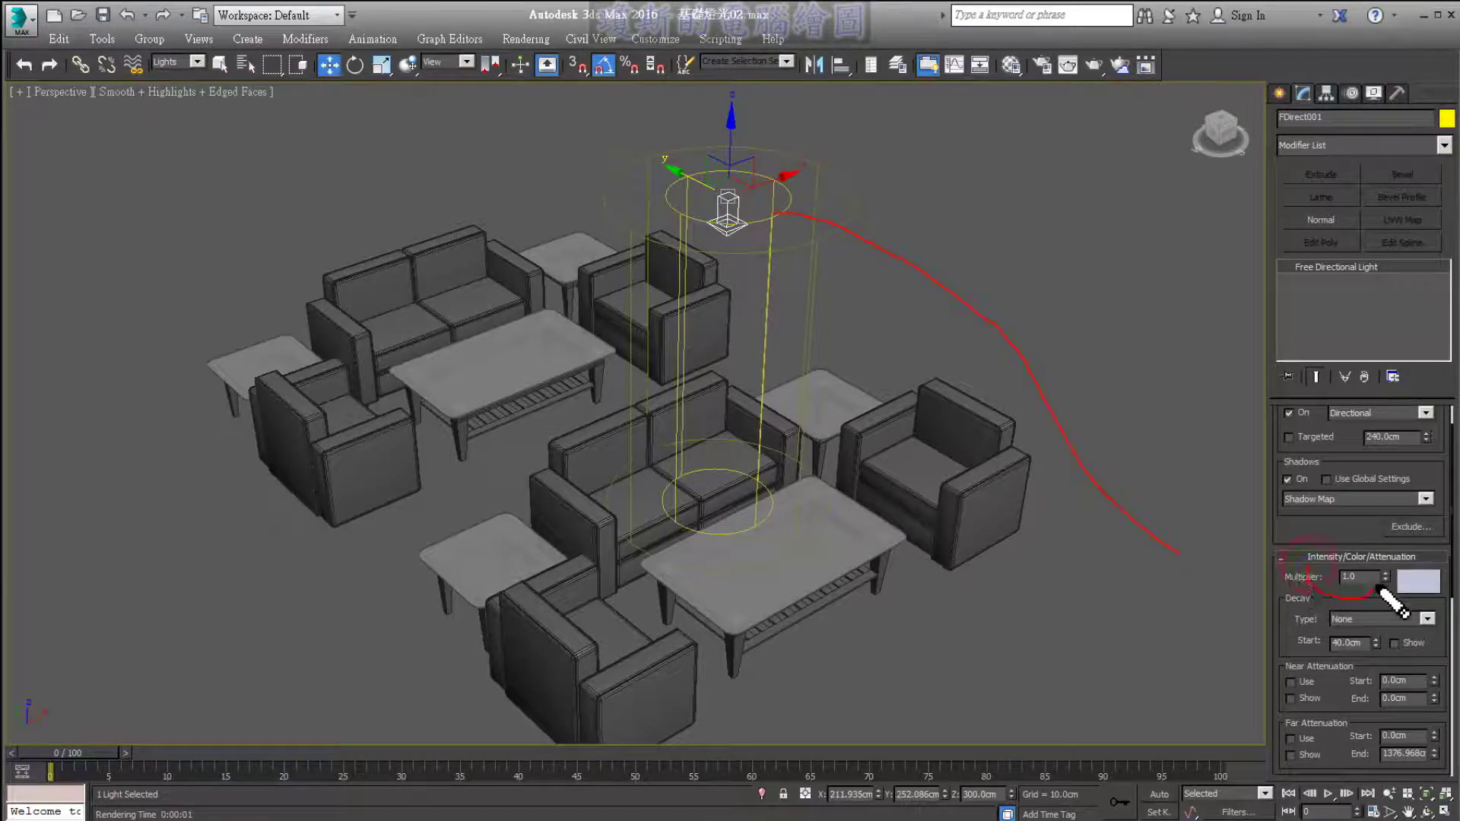
left_click_drag(1232, 524, 1327, 509)
mouse_move(1175, 554)
left_mouse_down()
mouse_move(1248, 577)
mouse_move(1189, 694)
mouse_move(1247, 715)
left_mouse_up()
left_click_drag(1284, 733, 1350, 731)
mouse_move(1284, 733)
left_mouse_down()
mouse_move(1346, 733)
mouse_move(1280, 675)
mouse_move(1281, 601)
mouse_move(1297, 598)
left_mouse_up()
key("Escape")
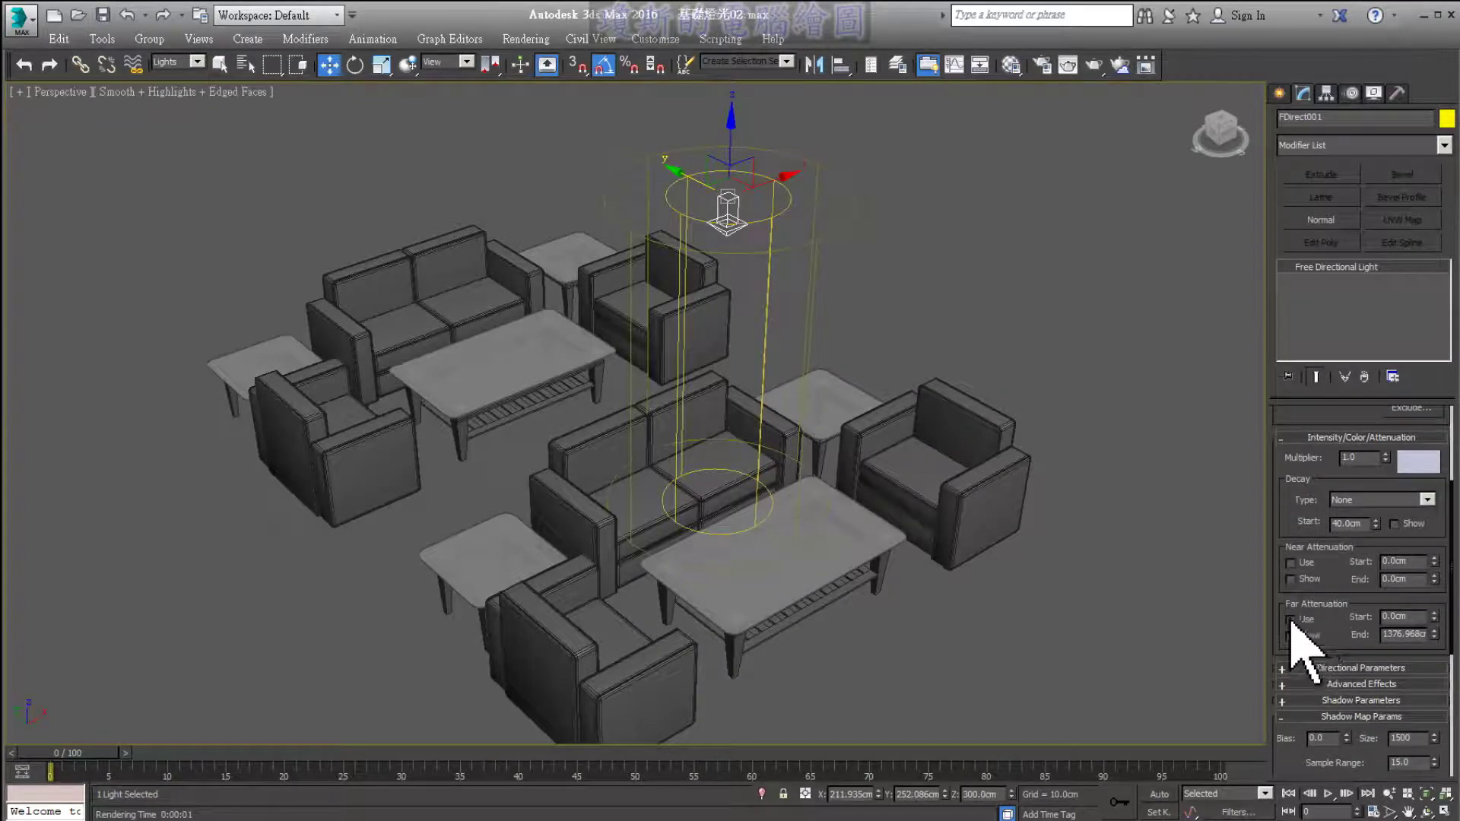
- Tick Use under Far Attenuation for FDirect001 and return to the four-view layout
left_click(1291, 619)
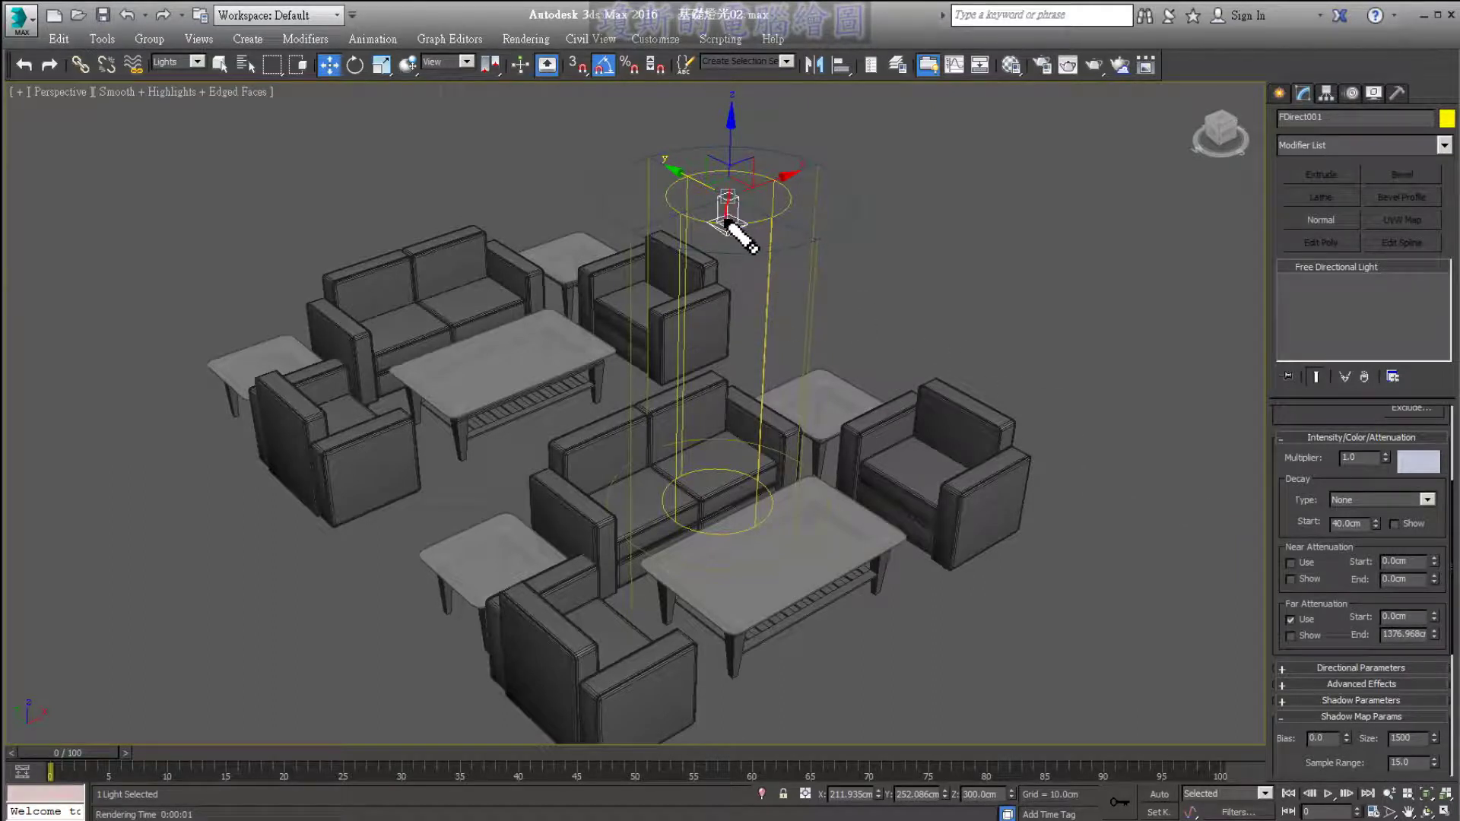
mouse_move(732, 256)
left_mouse_down()
mouse_move(712, 369)
mouse_move(723, 535)
left_mouse_up()
key("Escape")
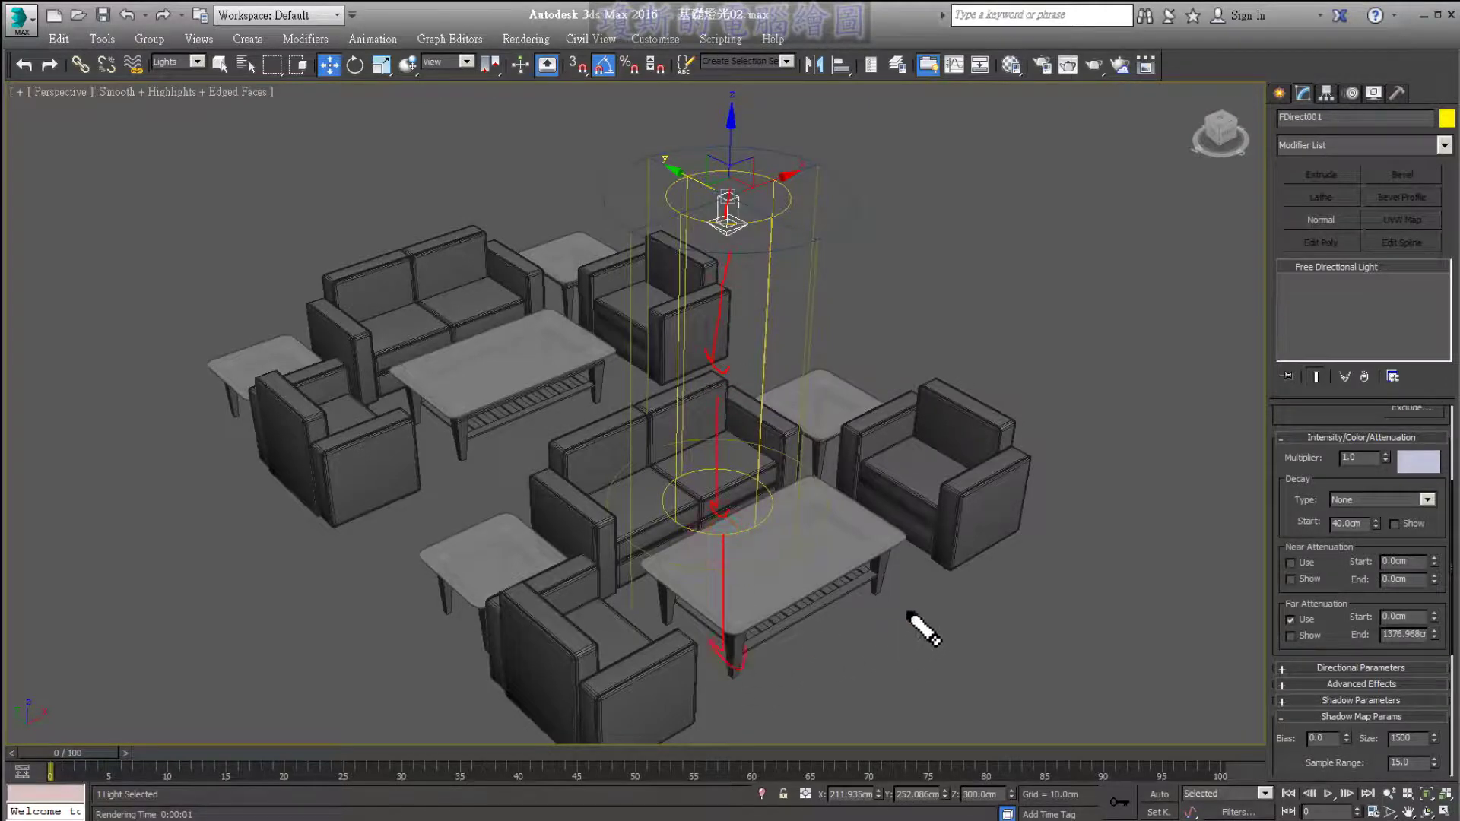
key("alt+w")
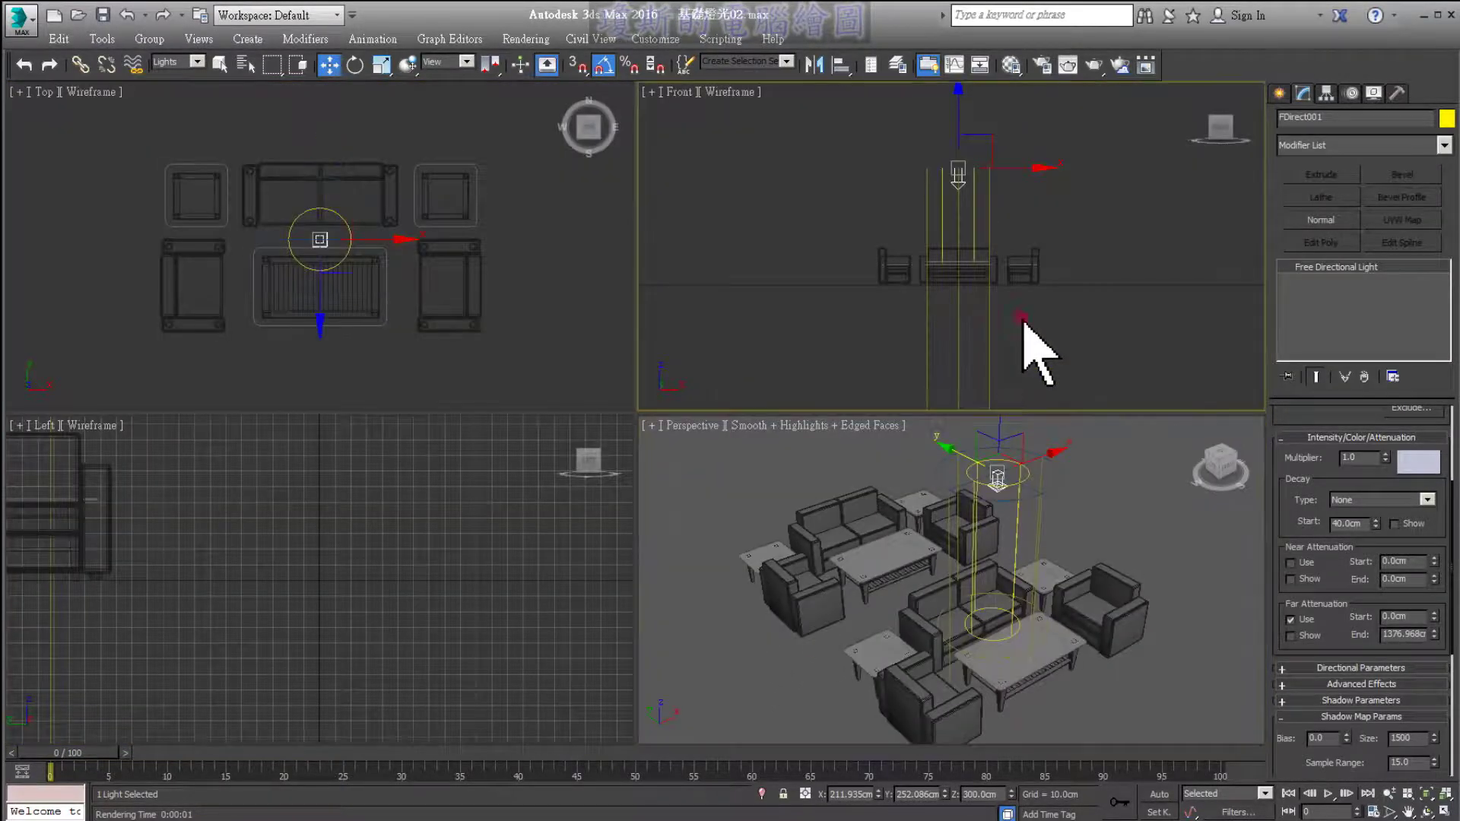
- Maximize the Front viewport and frame FDirect001 above the sofas
right_click(1037, 349)
key("alt+w")
scroll(886, 320, "down", 3)
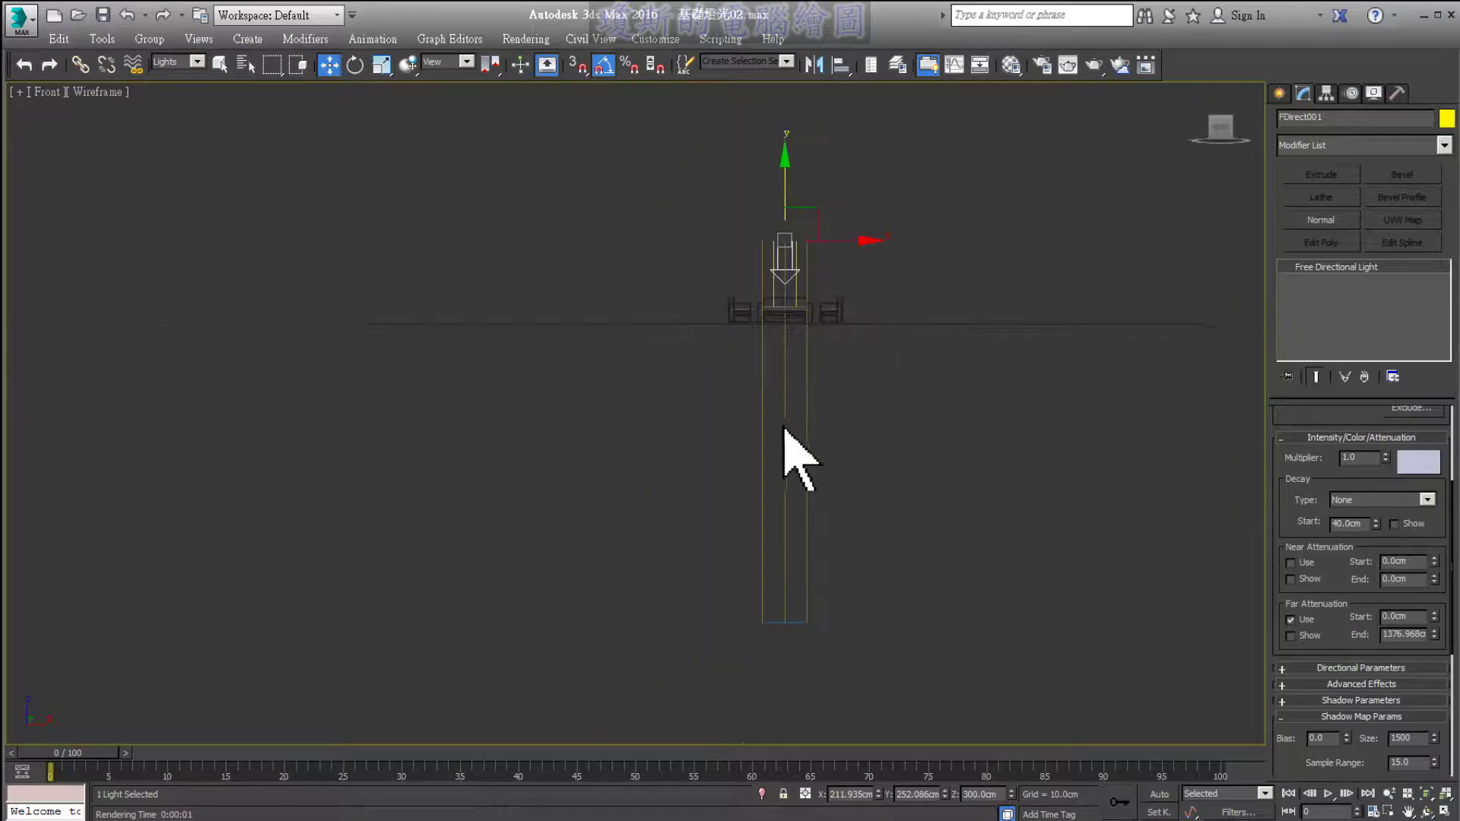
scroll(793, 279, "up", 2)
key("ctrl+2")
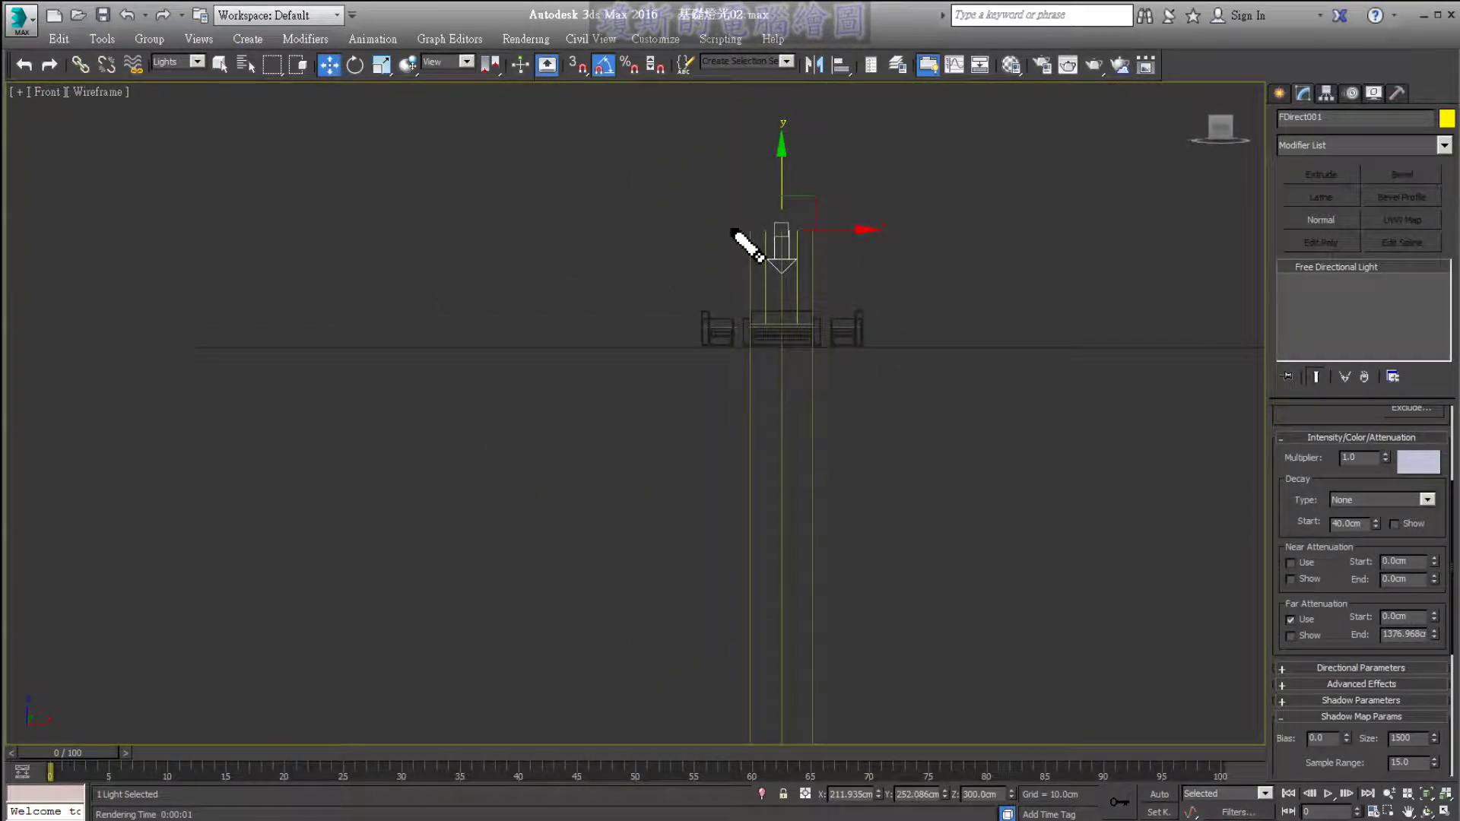
mouse_move(733, 231)
left_mouse_down()
mouse_move(792, 254)
mouse_move(776, 478)
mouse_move(798, 487)
left_mouse_up()
left_click_drag(656, 448, 929, 471)
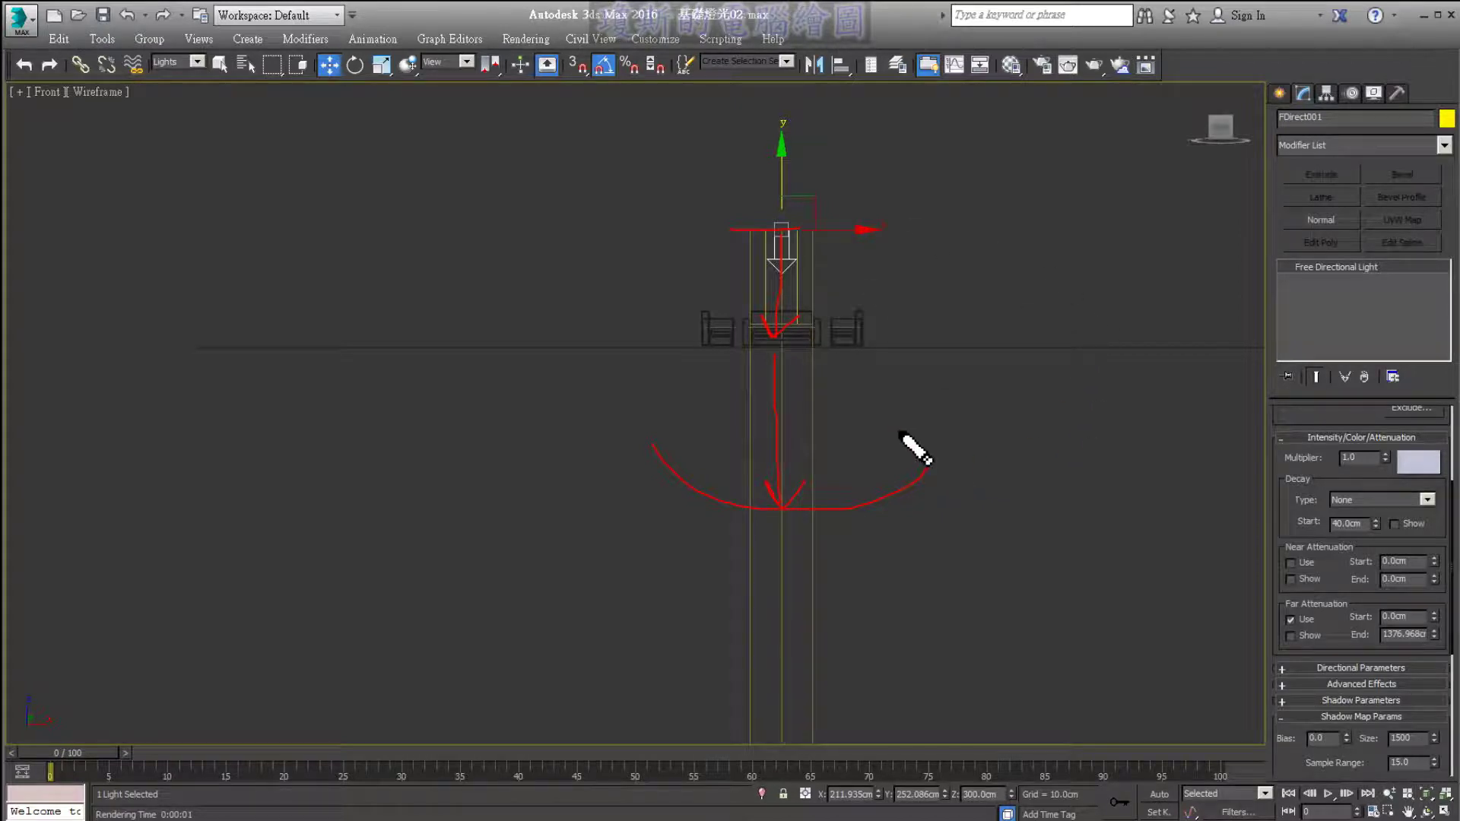
left_click_drag(783, 247, 774, 334)
mouse_move(658, 432)
left_mouse_down()
mouse_move(734, 499)
mouse_move(893, 470)
left_mouse_up()
key("Escape")
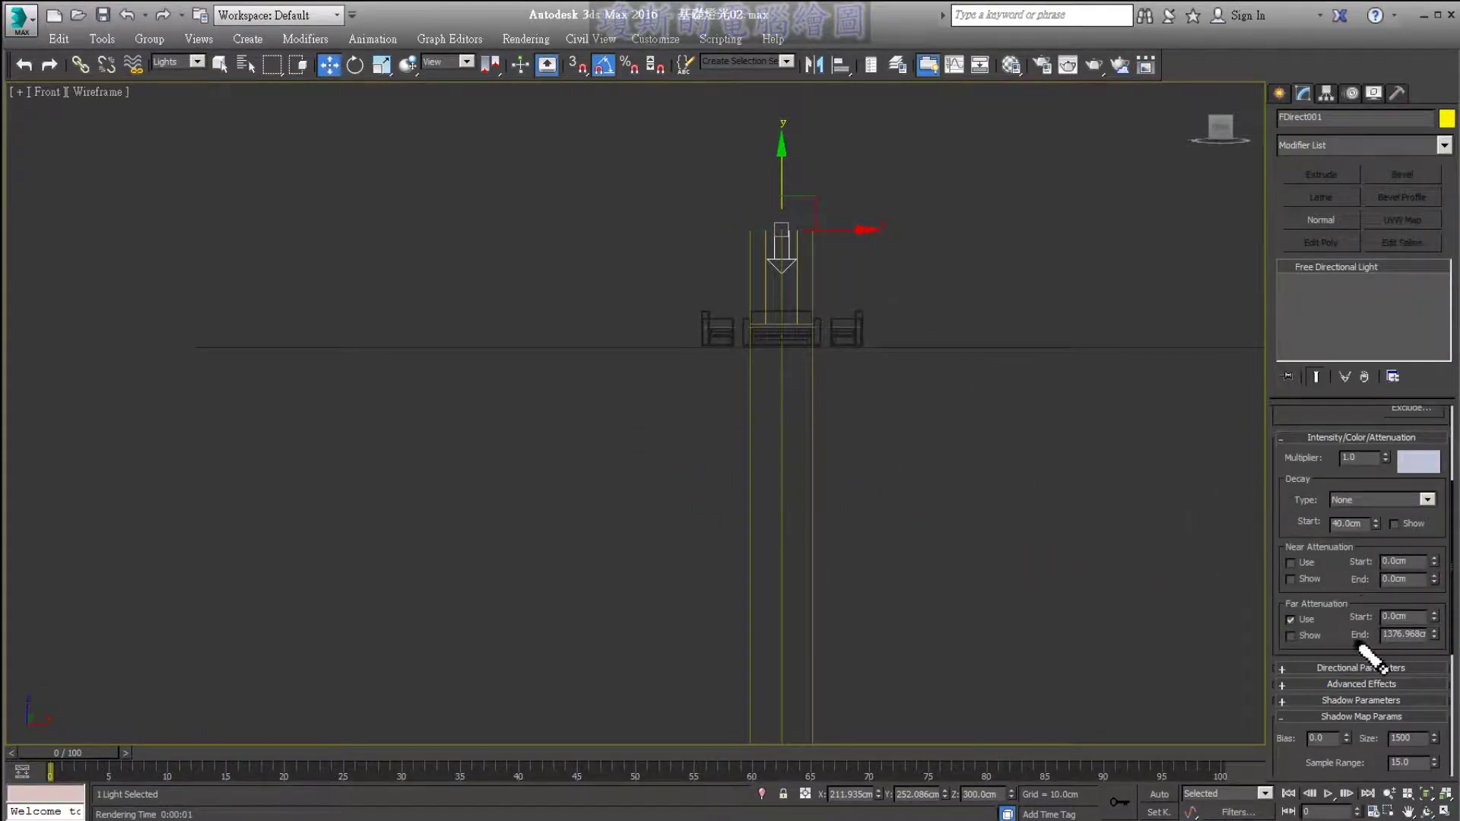
- Set the Far Attenuation End distance to 700 cm
left_click_drag(1434, 633, 1428, 692)
left_click_drag(786, 242, 786, 478)
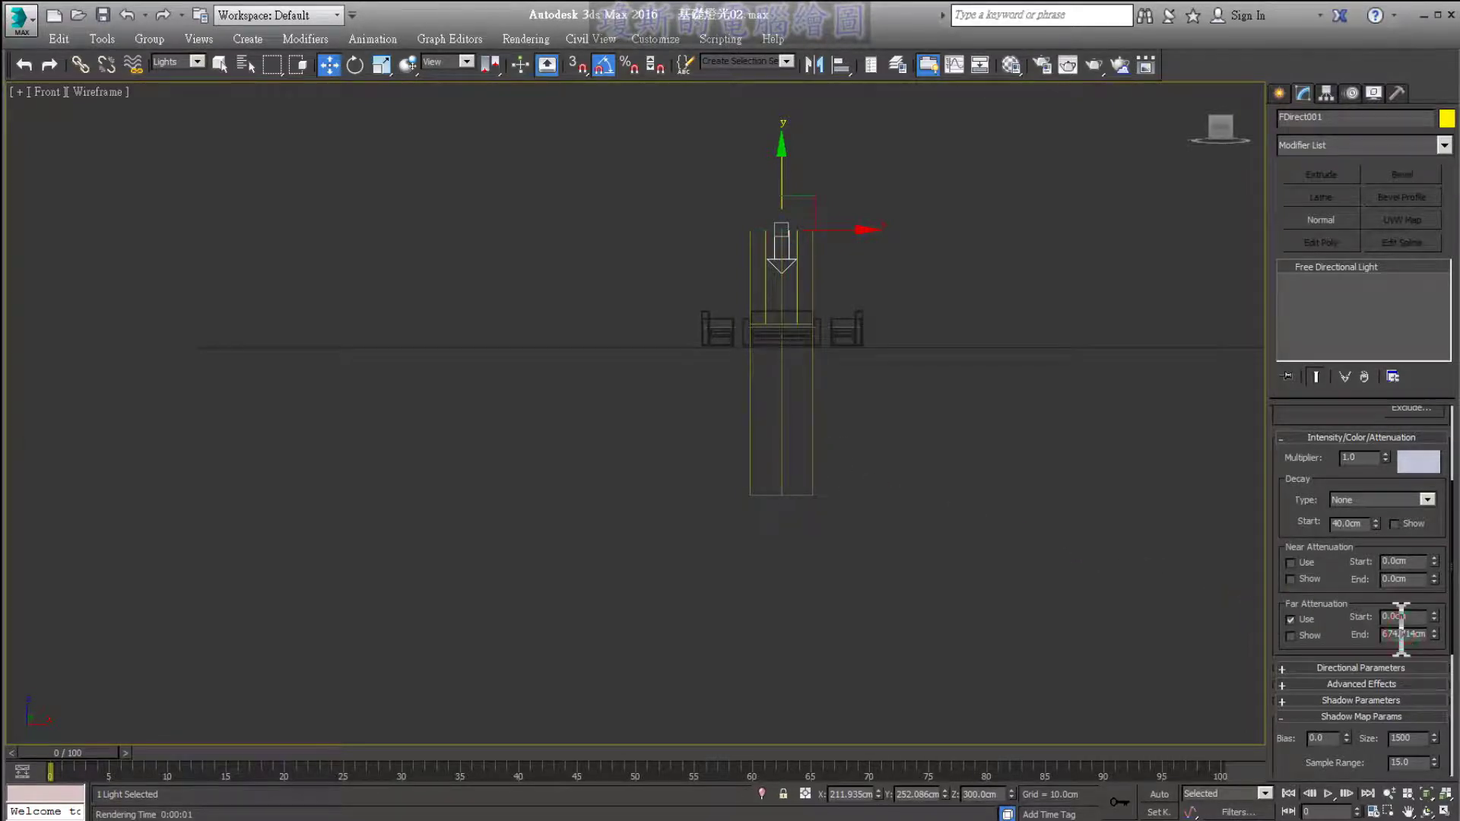
type("700")
key("Return")
scroll(847, 391, "up", 1)
scroll(860, 373, "up", 1)
scroll(867, 403, "up", 1)
scroll(916, 423, "up", 1)
- Work in the front wireframe view, briefly trying the Rotate tool (E) before cancelling
left_click_drag(1332, 460, 1336, 475)
mouse_move(726, 143)
left_mouse_down()
mouse_move(940, 158)
mouse_move(943, 181)
left_mouse_up()
left_click_drag(1029, 129, 1017, 181)
mouse_move(1053, 136)
left_mouse_down()
mouse_move(1065, 163)
mouse_move(1098, 144)
mouse_move(1116, 161)
left_mouse_up()
mouse_move(1167, 101)
left_mouse_down()
mouse_move(1126, 204)
mouse_move(1144, 200)
left_mouse_up()
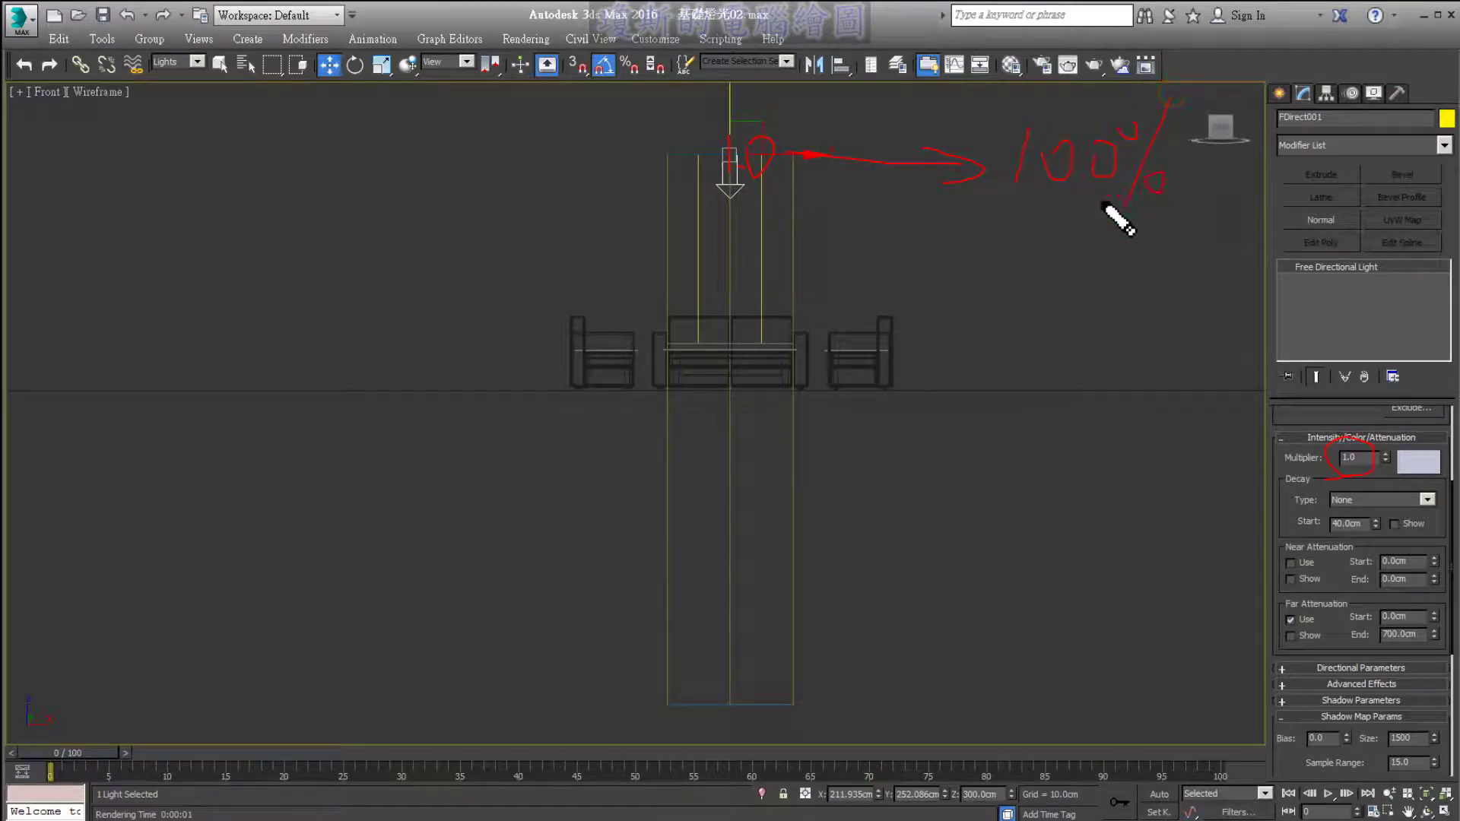
mouse_move(725, 385)
left_mouse_down()
mouse_move(749, 401)
mouse_move(974, 388)
mouse_move(962, 403)
mouse_move(998, 403)
left_mouse_up()
mouse_move(997, 363)
left_mouse_down()
mouse_move(1054, 374)
mouse_move(1082, 434)
left_mouse_up()
left_click_drag(717, 295, 760, 315)
mouse_move(689, 227)
left_mouse_down()
mouse_move(679, 557)
mouse_move(716, 500)
left_mouse_up()
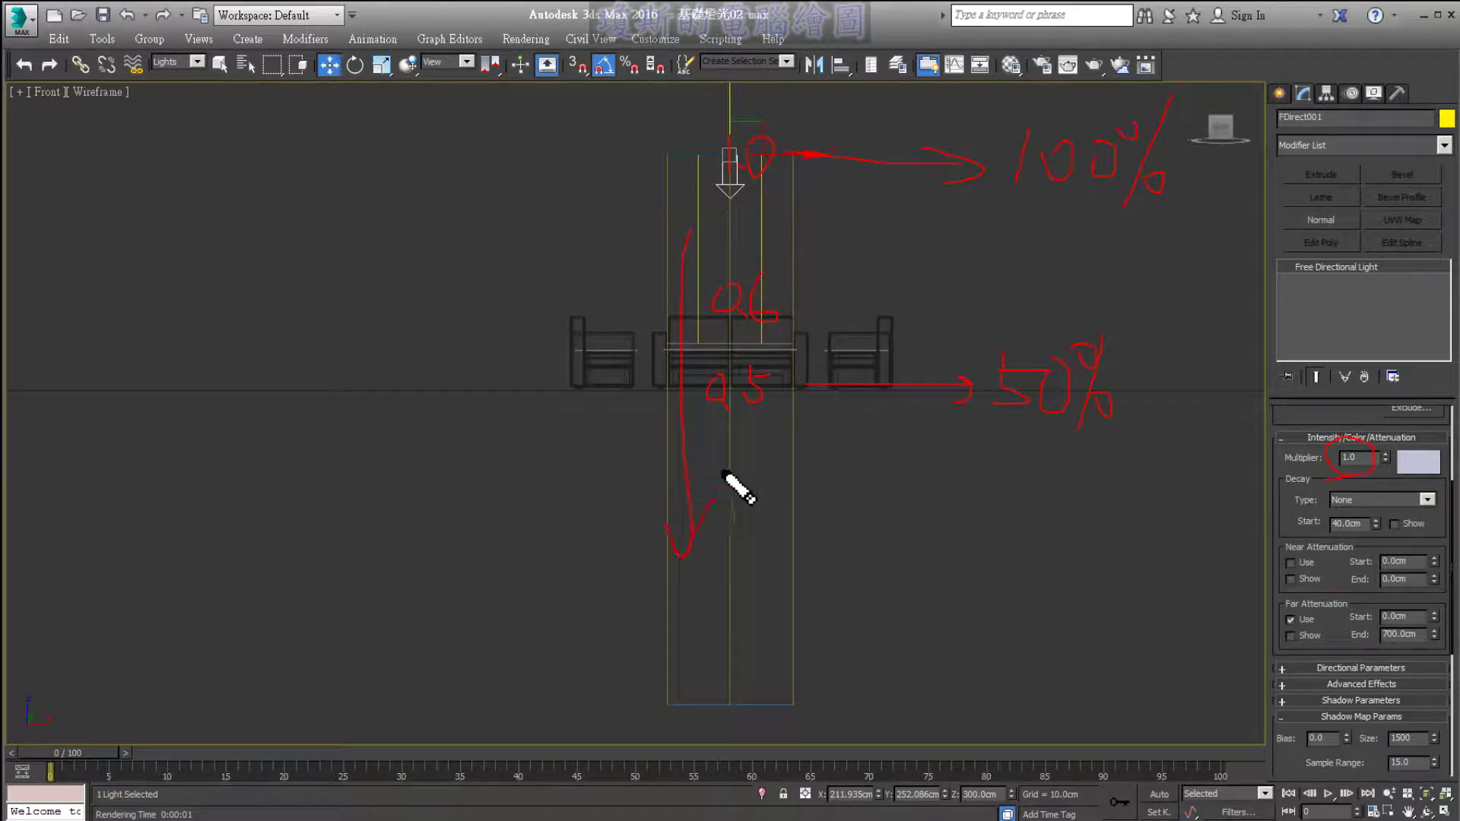
mouse_move(679, 662)
left_mouse_down()
mouse_move(677, 700)
mouse_move(723, 708)
mouse_move(719, 779)
mouse_move(738, 820)
left_mouse_up()
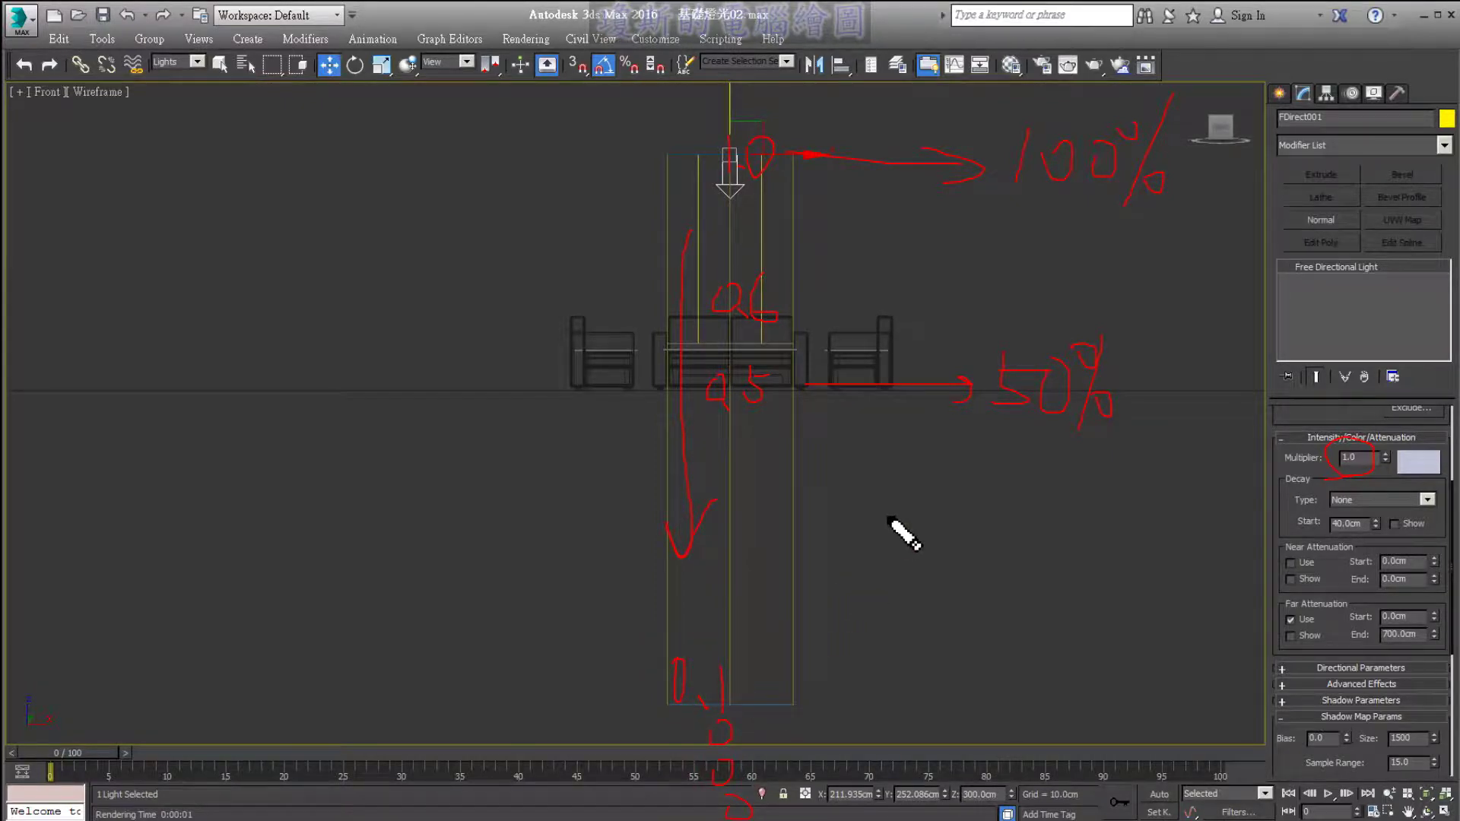
key("e")
mouse_move(700, 268)
left_mouse_down()
mouse_move(652, 285)
mouse_move(663, 298)
left_mouse_up()
key("Escape")
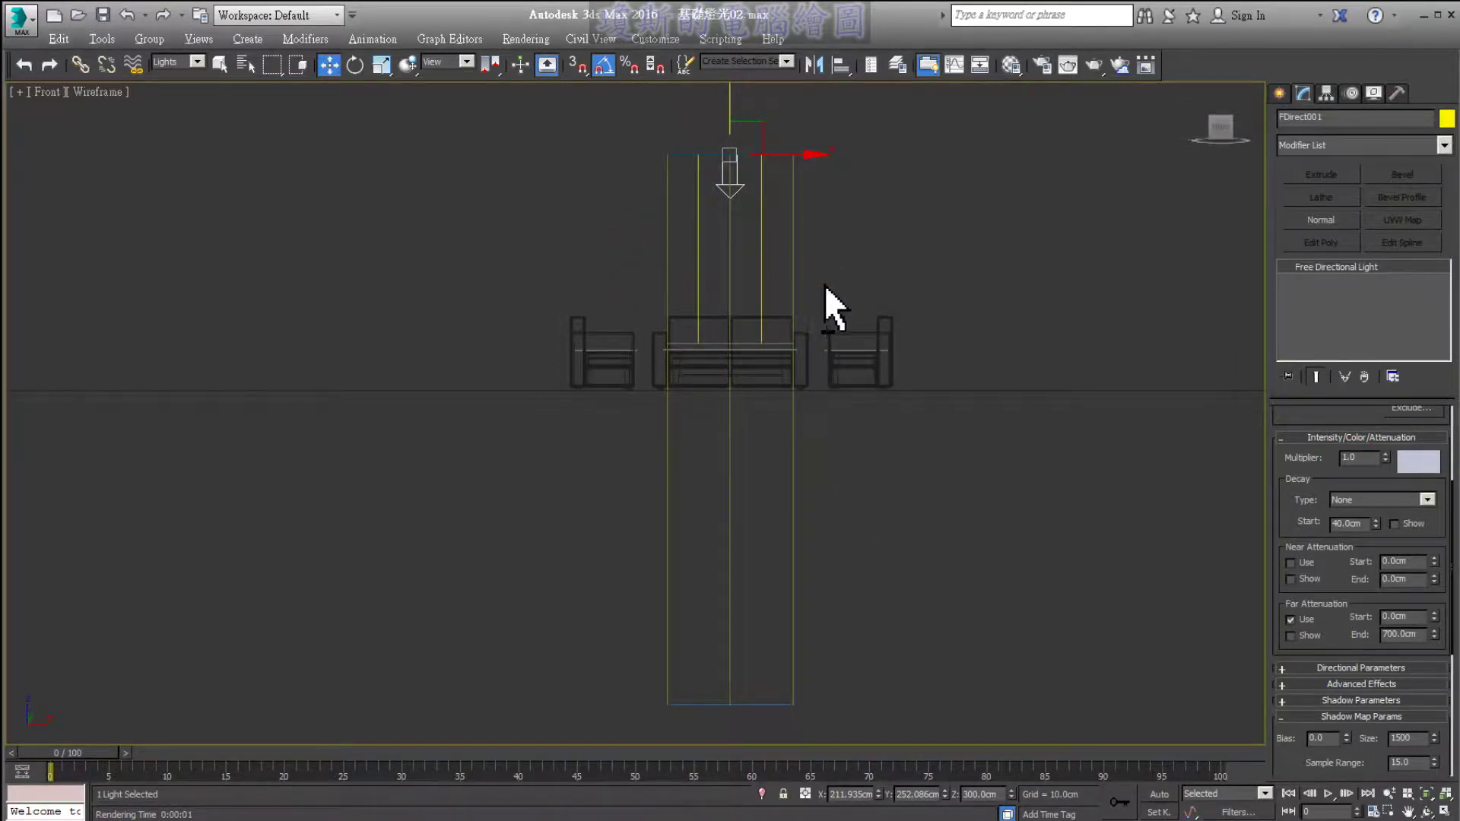
- Show the Perspective viewport full-screen with FDirect001's beam over the central sofa
key("alt+w")
right_click(945, 515)
key("alt+w")
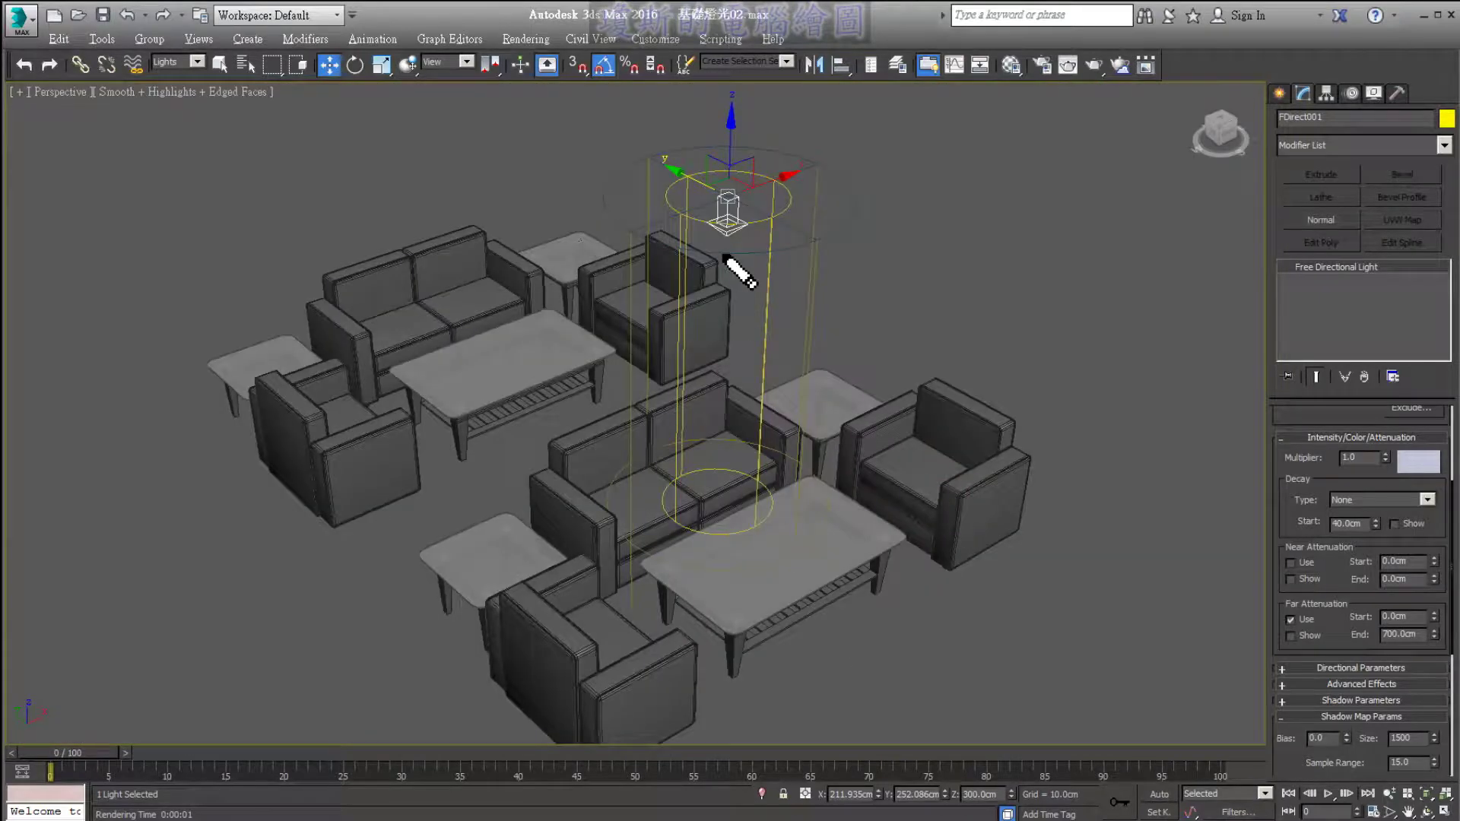
mouse_move(725, 257)
left_mouse_down()
mouse_move(593, 212)
mouse_move(844, 202)
mouse_move(551, 285)
mouse_move(575, 301)
left_mouse_up()
mouse_move(837, 206)
left_mouse_down()
mouse_move(941, 204)
mouse_move(914, 227)
left_mouse_up()
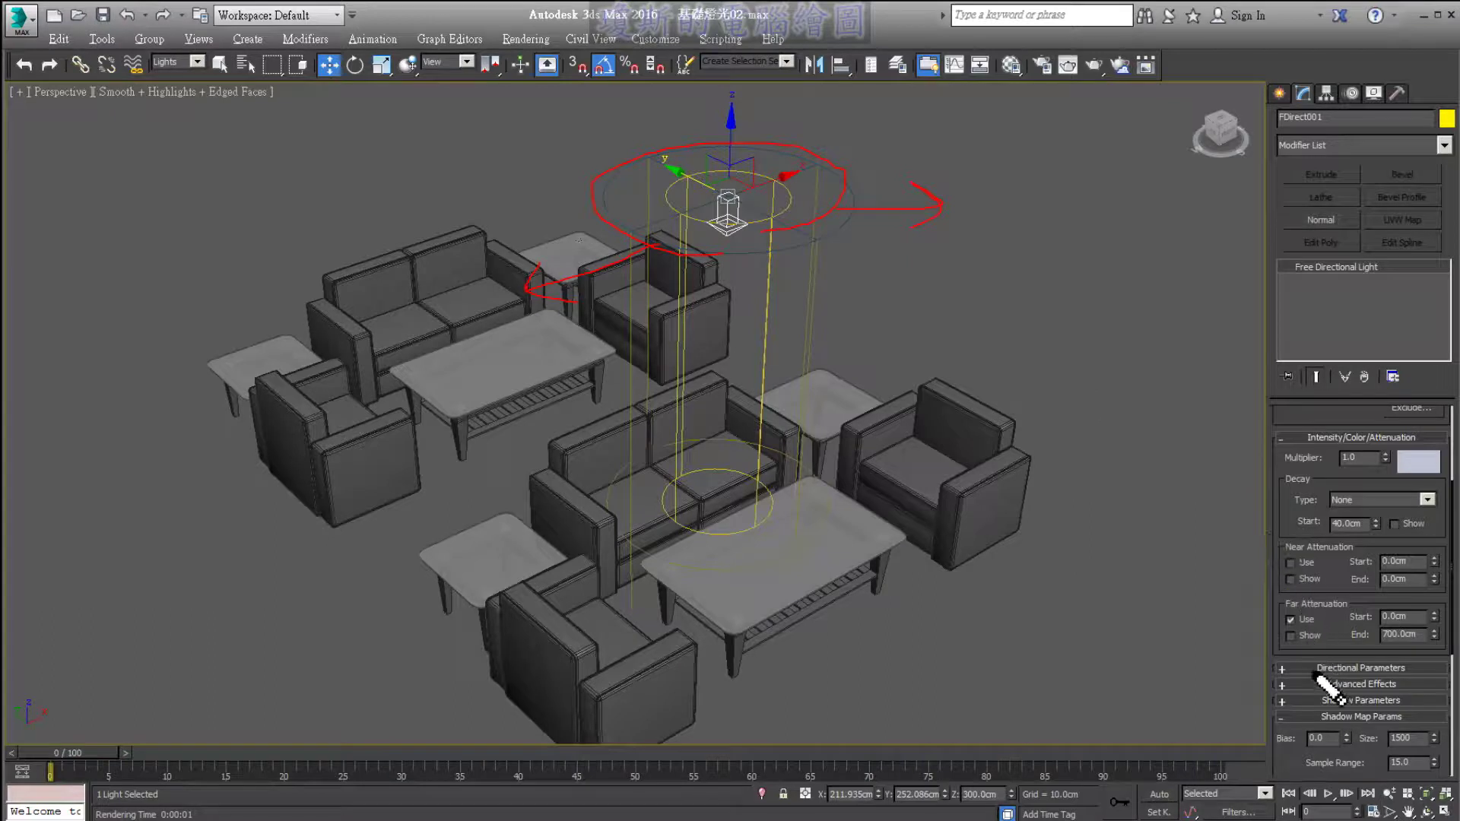
left_click_drag(1321, 675, 1408, 672)
key("Escape")
- Expand Directional Parameters to show Hotspot/Beam 40cm and Falloff/Field 80cm
left_click(1283, 667)
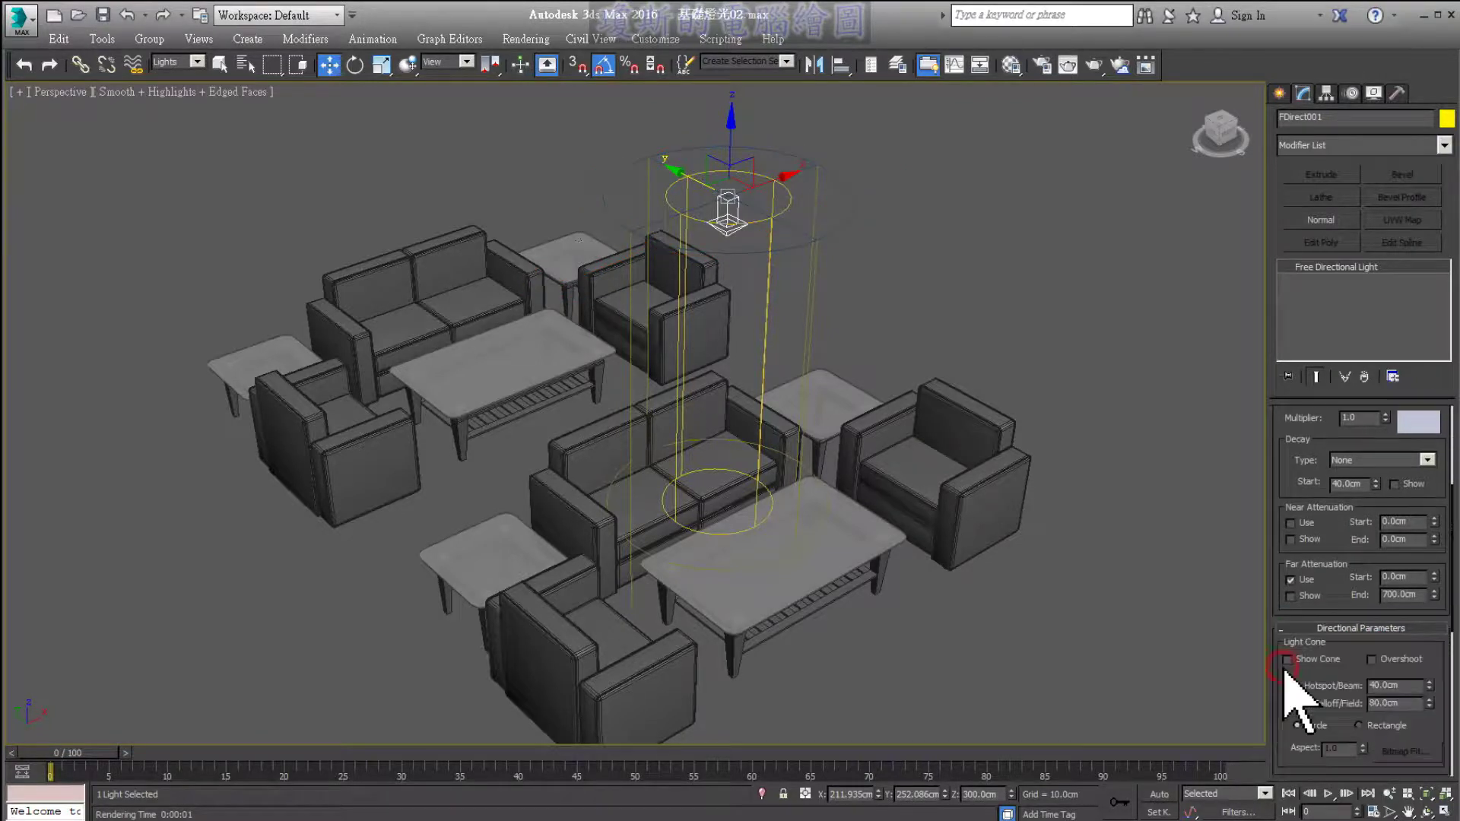
key("ctrl+2")
left_click_drag(1316, 694, 1336, 712)
mouse_move(1318, 698)
left_mouse_down()
mouse_move(1331, 681)
mouse_move(1322, 715)
mouse_move(1351, 712)
left_mouse_up()
key("Escape")
- Pan the perspective view across the sofas and select the Falloff/Field value
middle_click_drag(1157, 456, 1095, 441)
key("ctrl+2")
left_click_drag(1061, 234, 838, 441)
left_click_drag(1080, 298, 1124, 503)
left_click_drag(1036, 304, 928, 458)
mouse_move(1063, 502)
left_mouse_down()
mouse_move(939, 472)
mouse_move(1069, 512)
mouse_move(949, 540)
left_mouse_up()
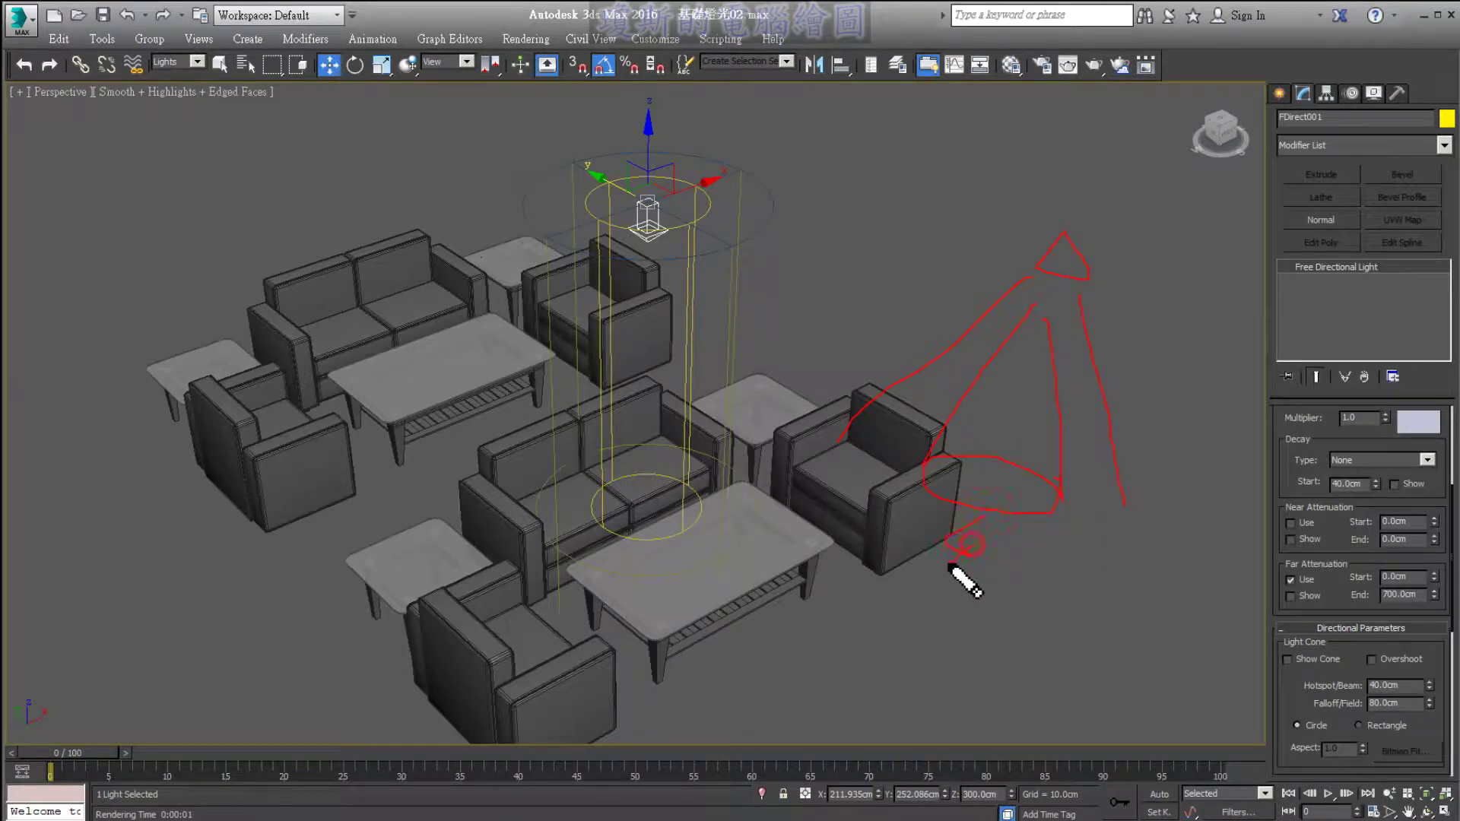
mouse_move(841, 466)
left_mouse_down()
mouse_move(923, 642)
mouse_move(873, 580)
mouse_move(756, 541)
mouse_move(776, 581)
left_mouse_up()
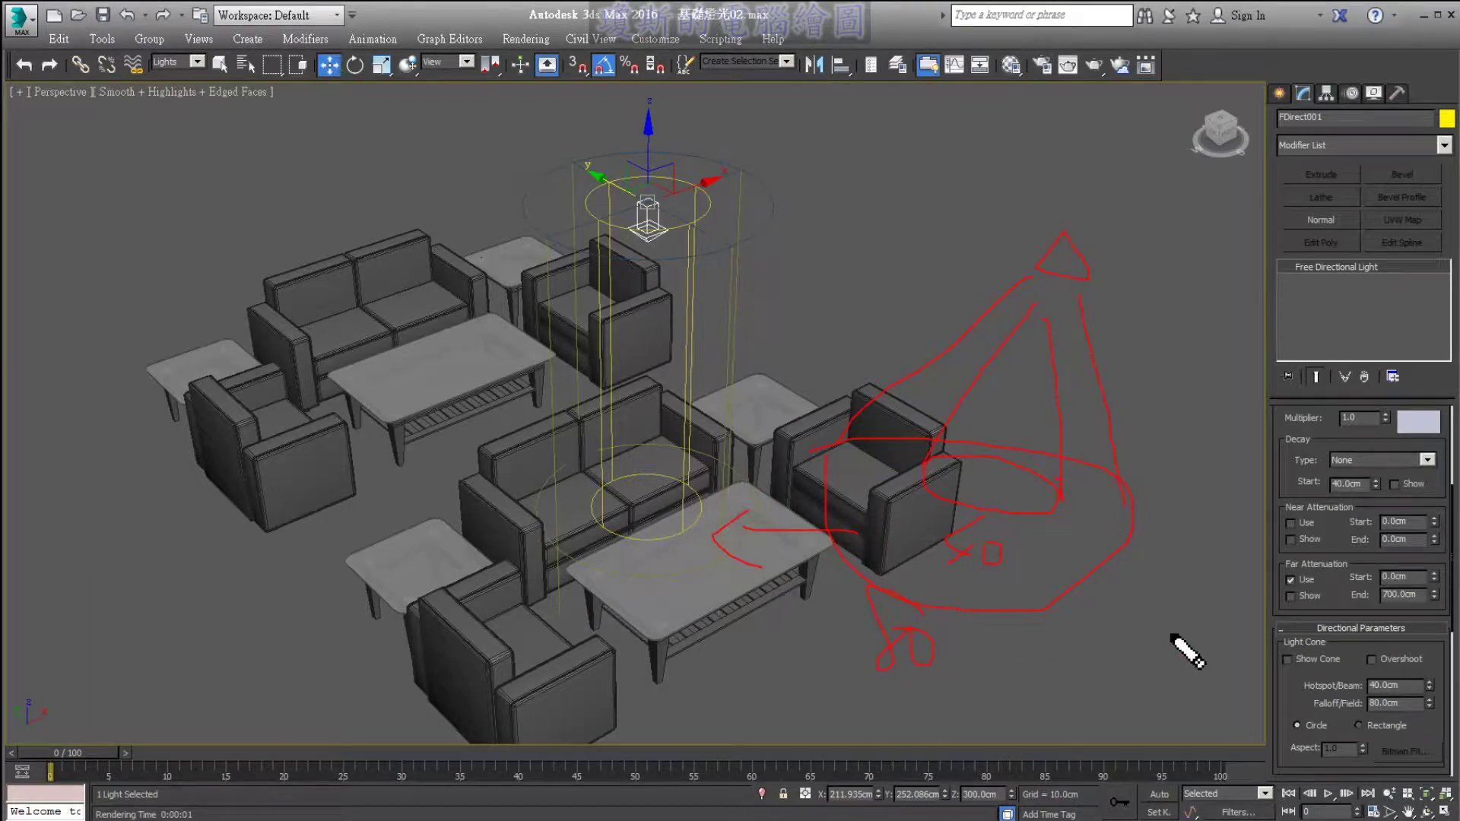
key("Escape")
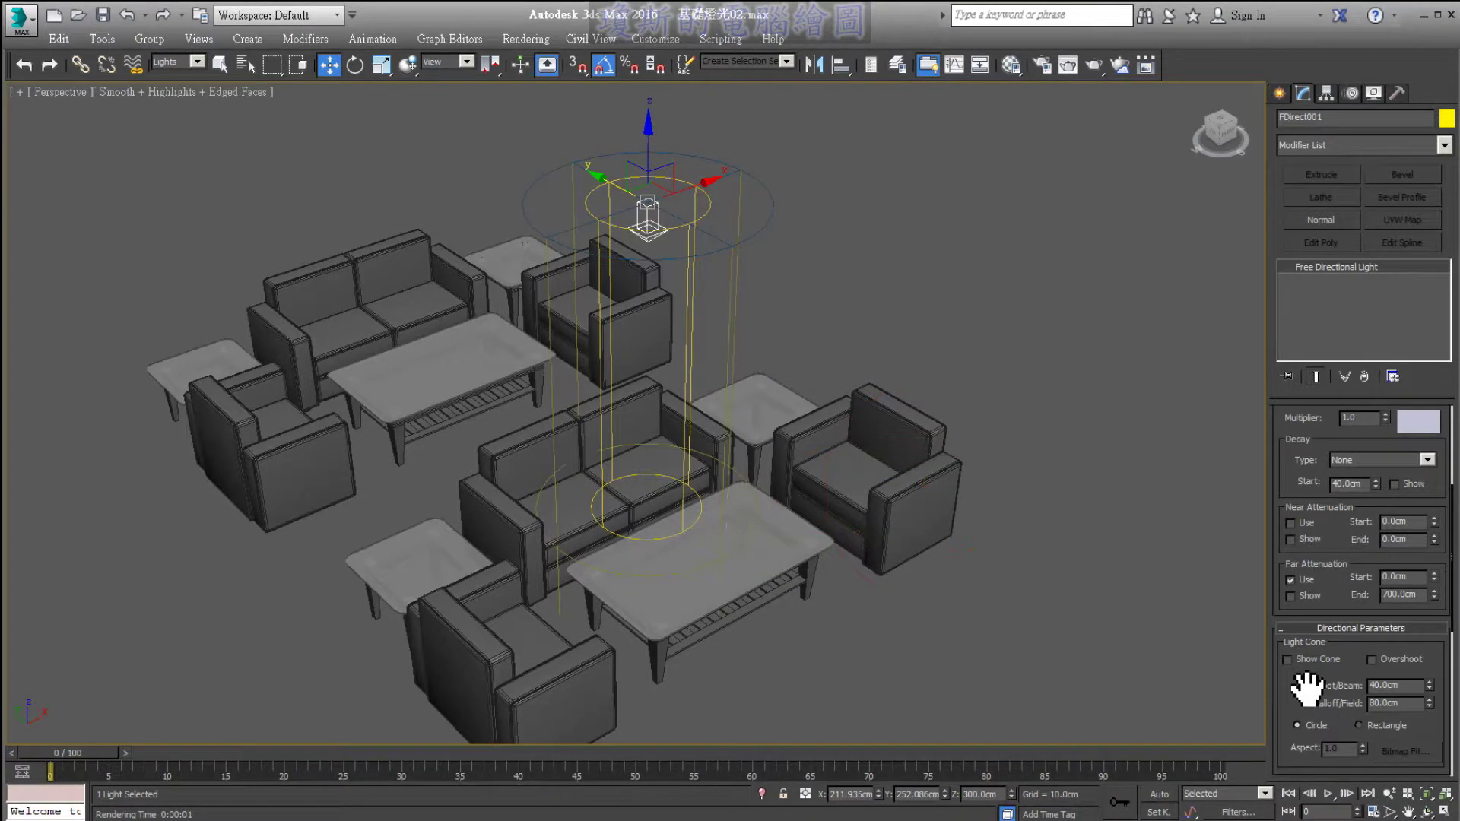
left_click(1404, 703)
- Widen Falloff/Field to 250cm and check the beam in a maximized Top view
left_click_drag(1428, 701, 1424, 561)
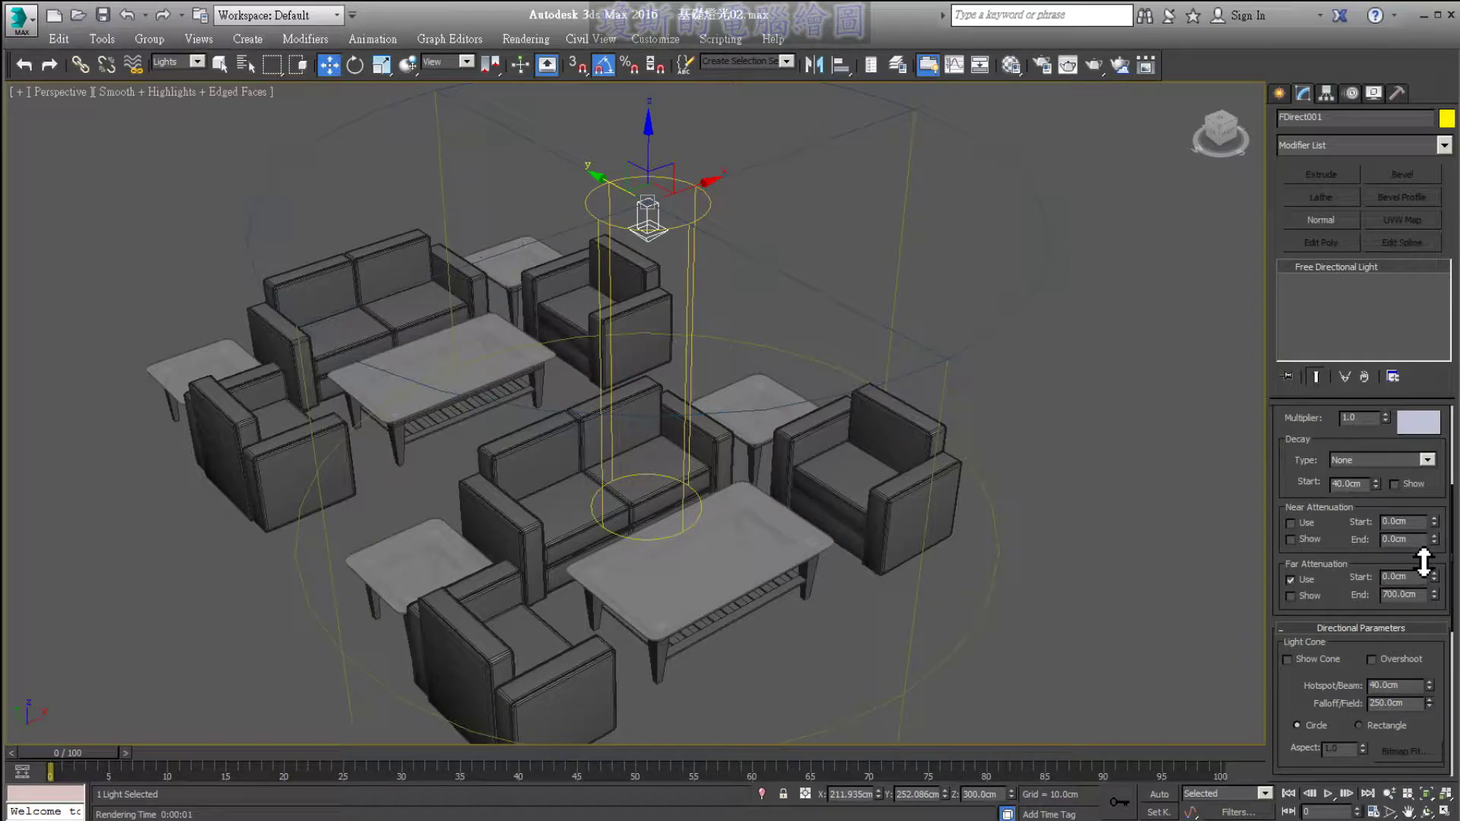
key("alt+w")
right_click(482, 359)
key("alt+w")
scroll(631, 378, "up", 3)
scroll(631, 378, "down", 3)
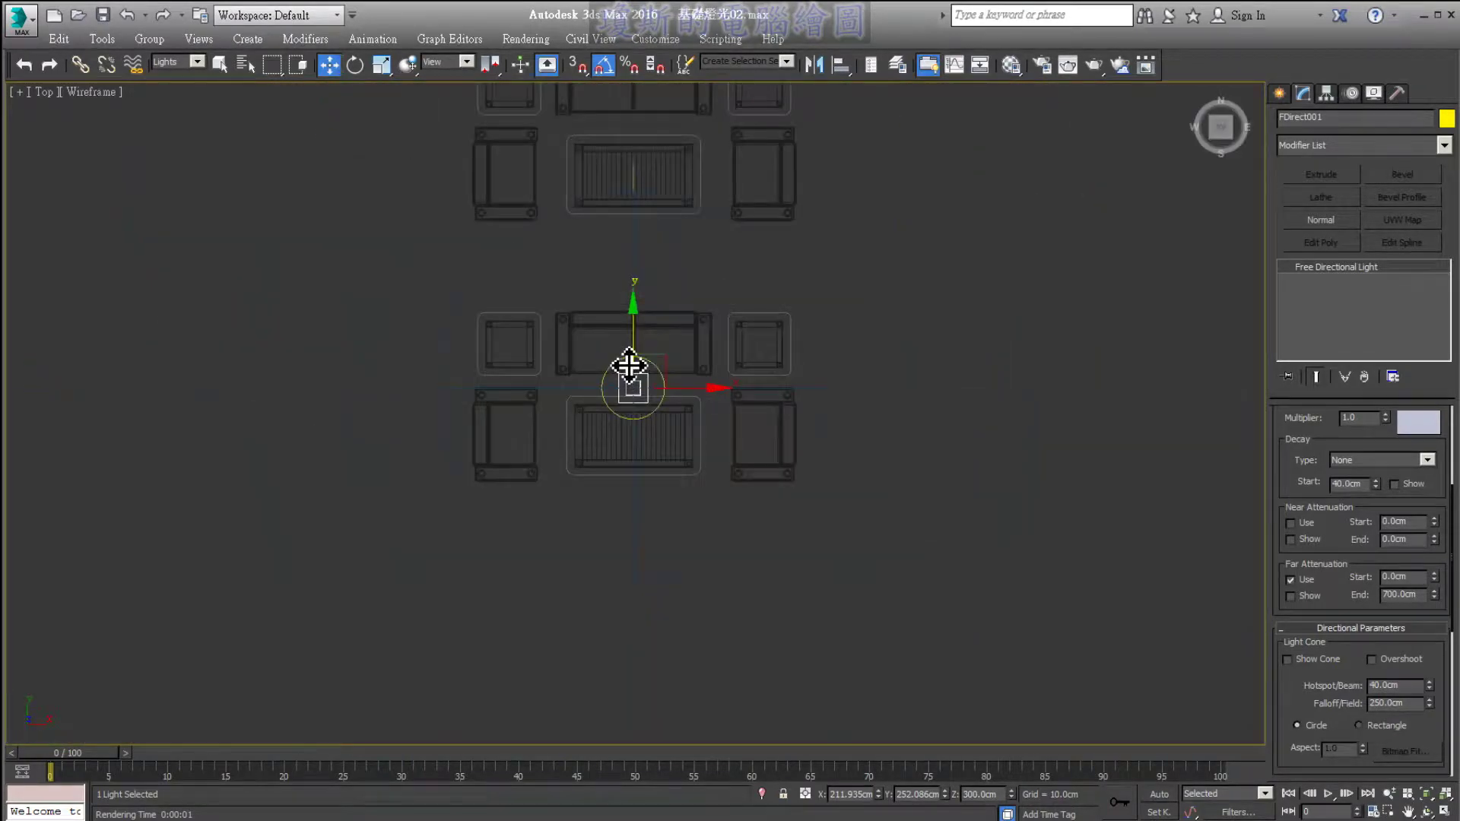
scroll(682, 365, "up", 2)
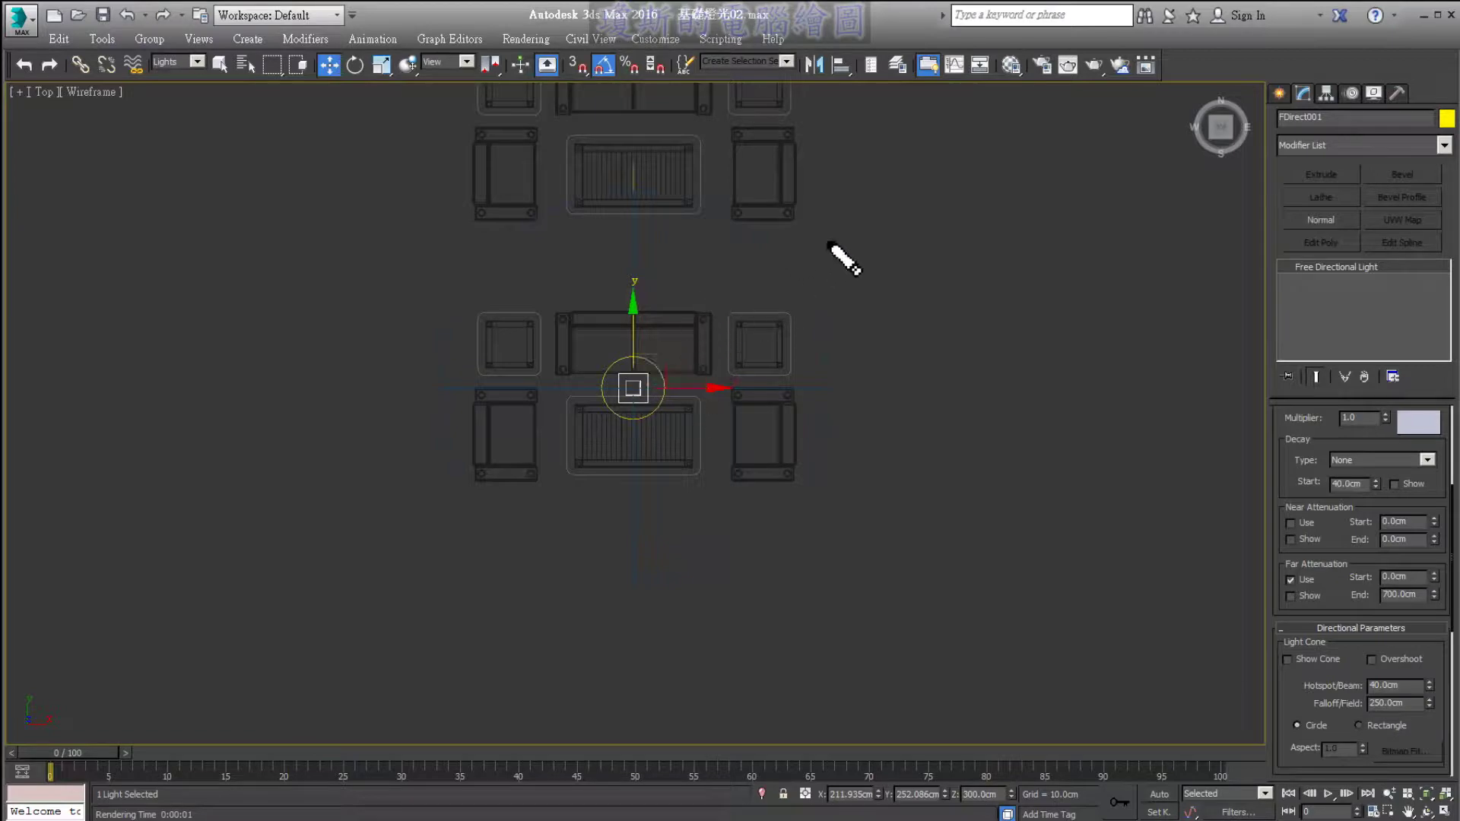
- Return to a maximized Perspective view, zoomed out over the sofa sets
key("alt+w")
right_click(991, 502)
key("alt+w")
scroll(989, 471, "down", 1)
scroll(986, 447, "down", 3)
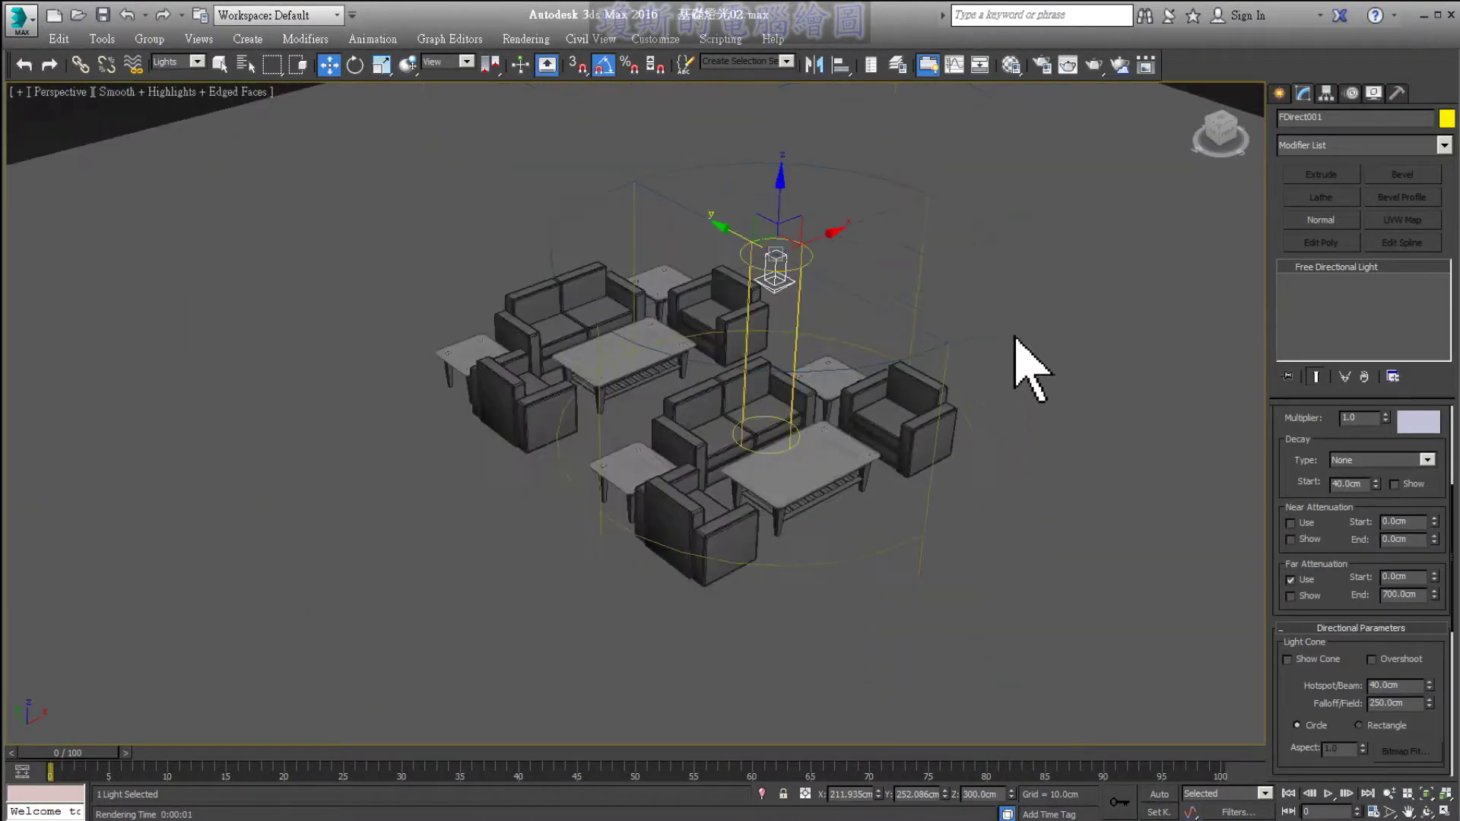
left_click_drag(995, 270, 886, 221)
- Enlarge the Hotspot/Beam to about 102cm toward the 250cm falloff
left_click_drag(1412, 703, 1373, 703)
left_click_drag(1296, 693, 1328, 694)
left_click_drag(1430, 685, 1434, 636)
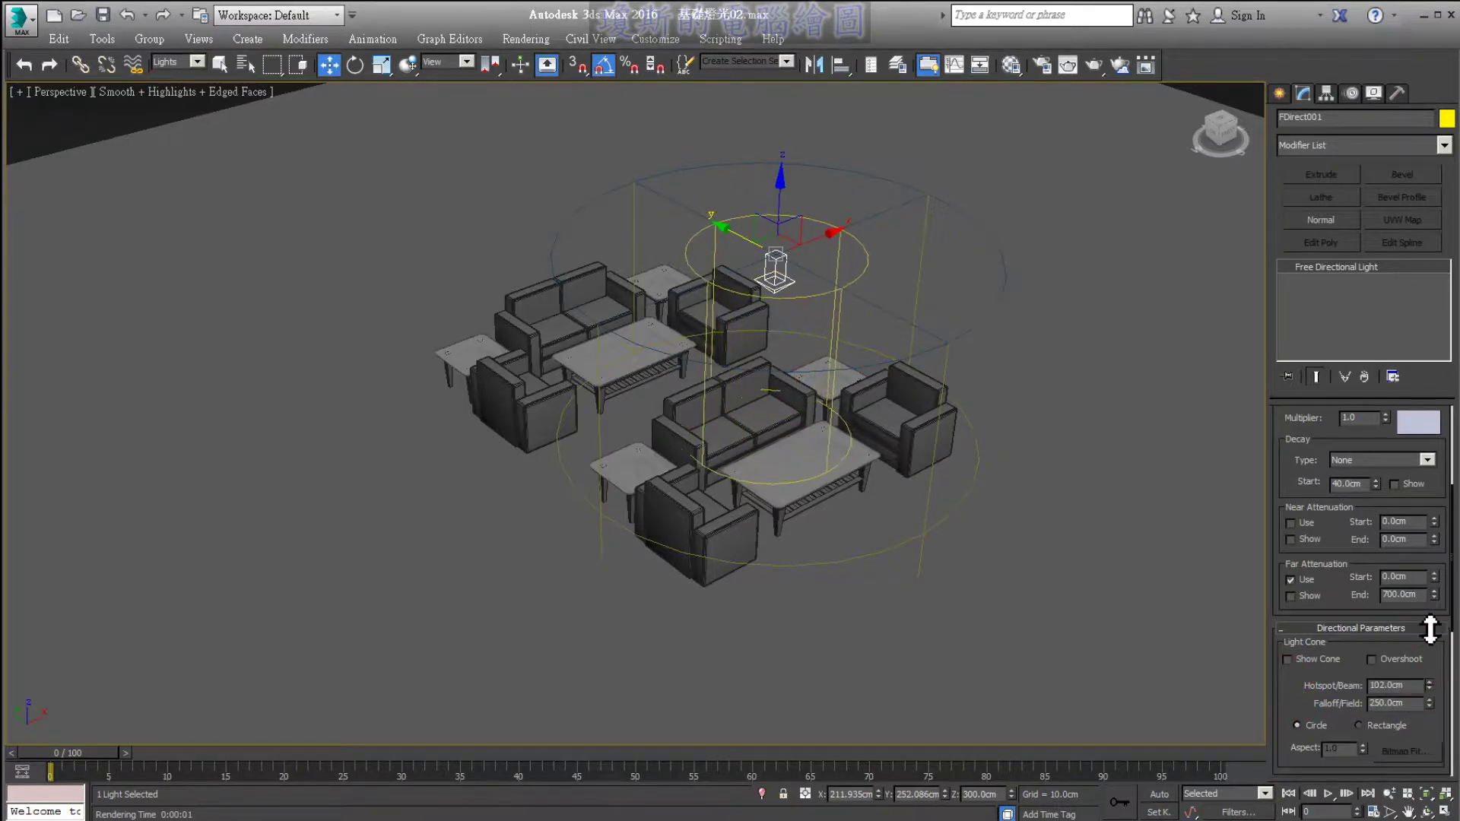
- Enter exactly 100cm as the Hotspot/Beam value
double_click(1386, 685)
type("100")
key("Return")
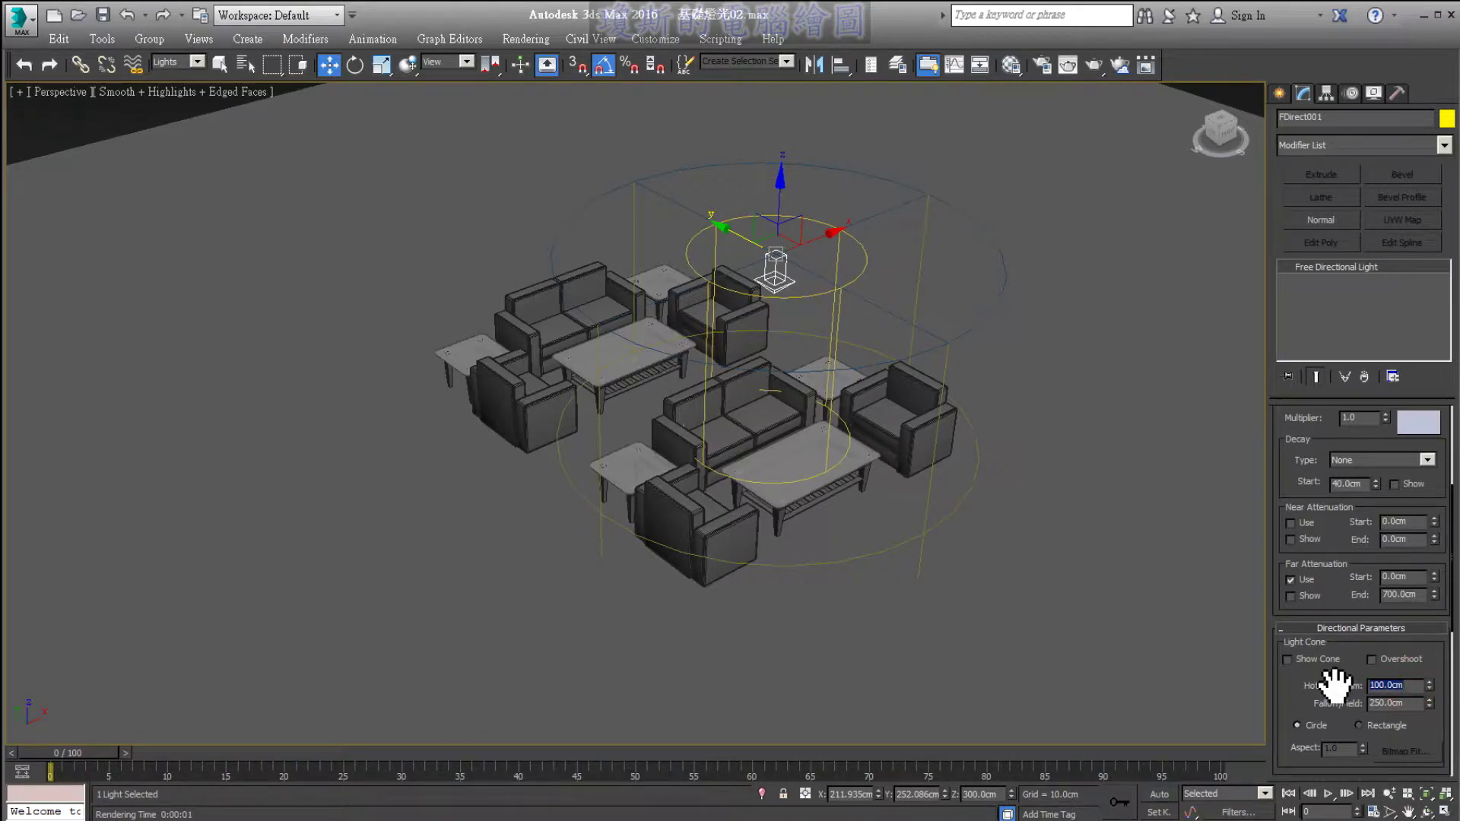
- Zoom and pan the Perspective view to frame the furniture
left_click_drag(634, 470, 632, 504)
left_click_drag(669, 403, 583, 420)
left_click_drag(688, 359, 597, 380)
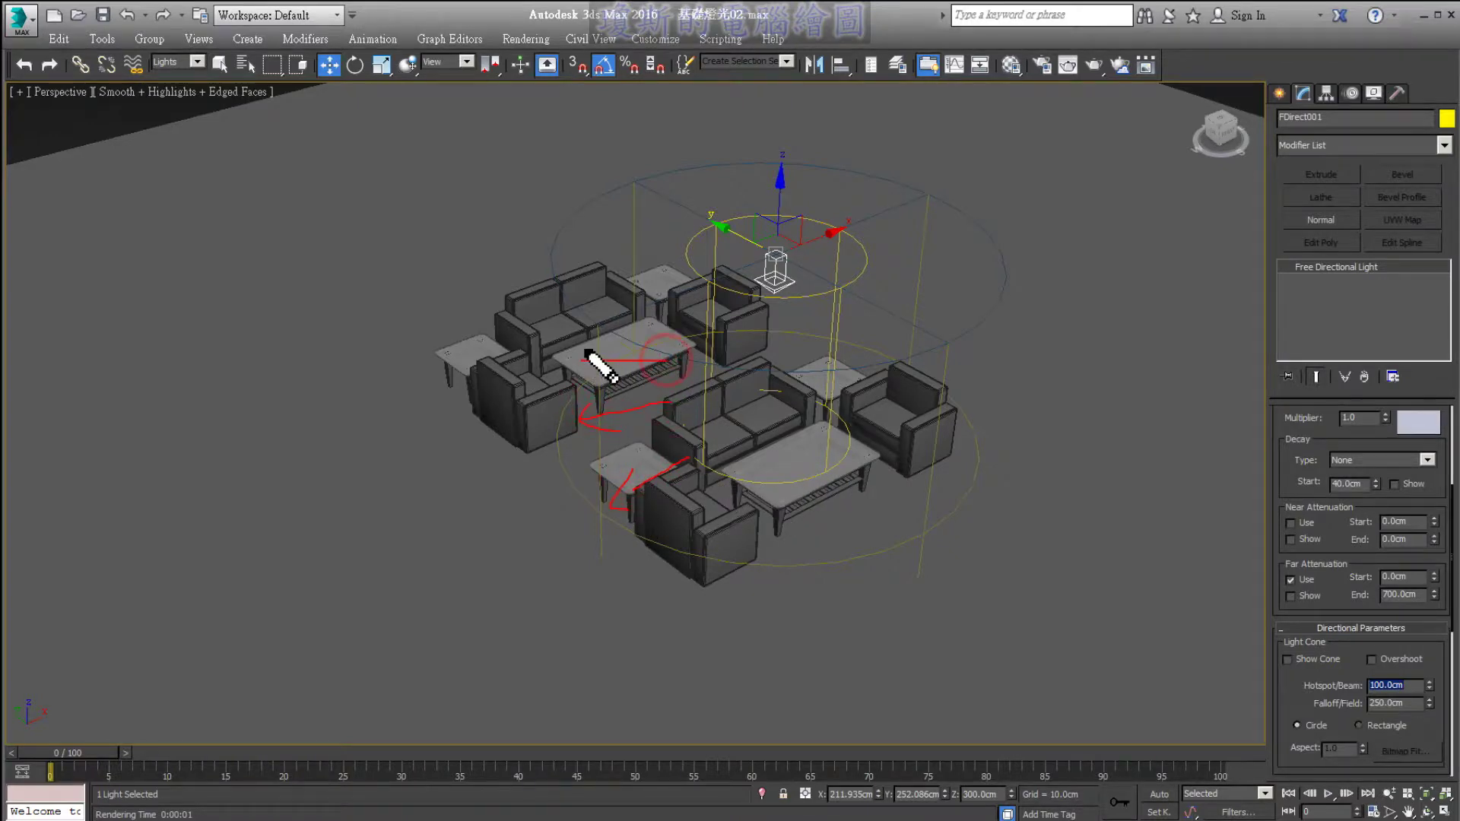
left_click_drag(762, 288, 731, 640)
left_click_drag(762, 690, 805, 622)
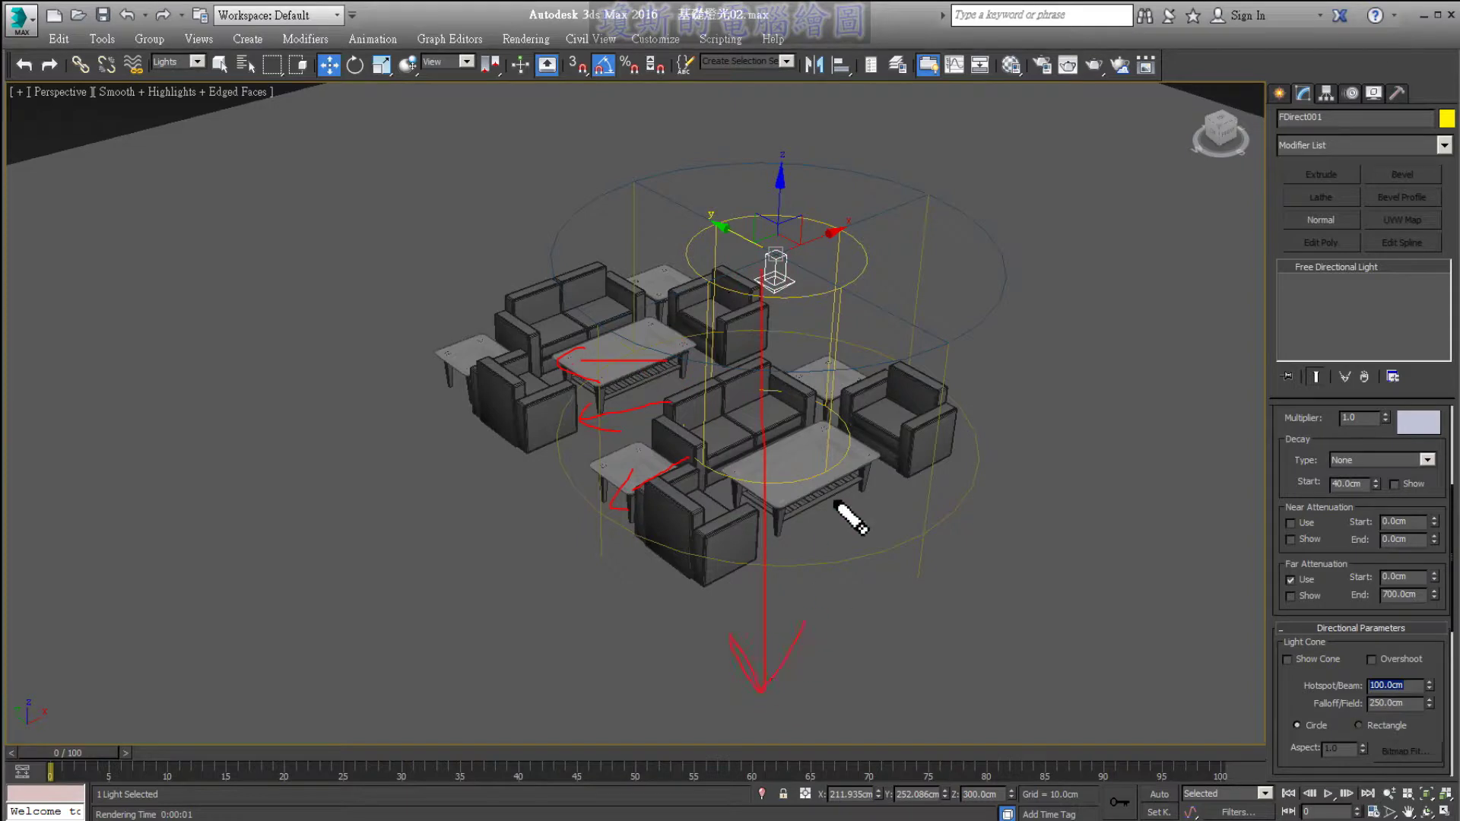
left_click_drag(905, 441, 935, 483)
left_click_drag(844, 408, 940, 417)
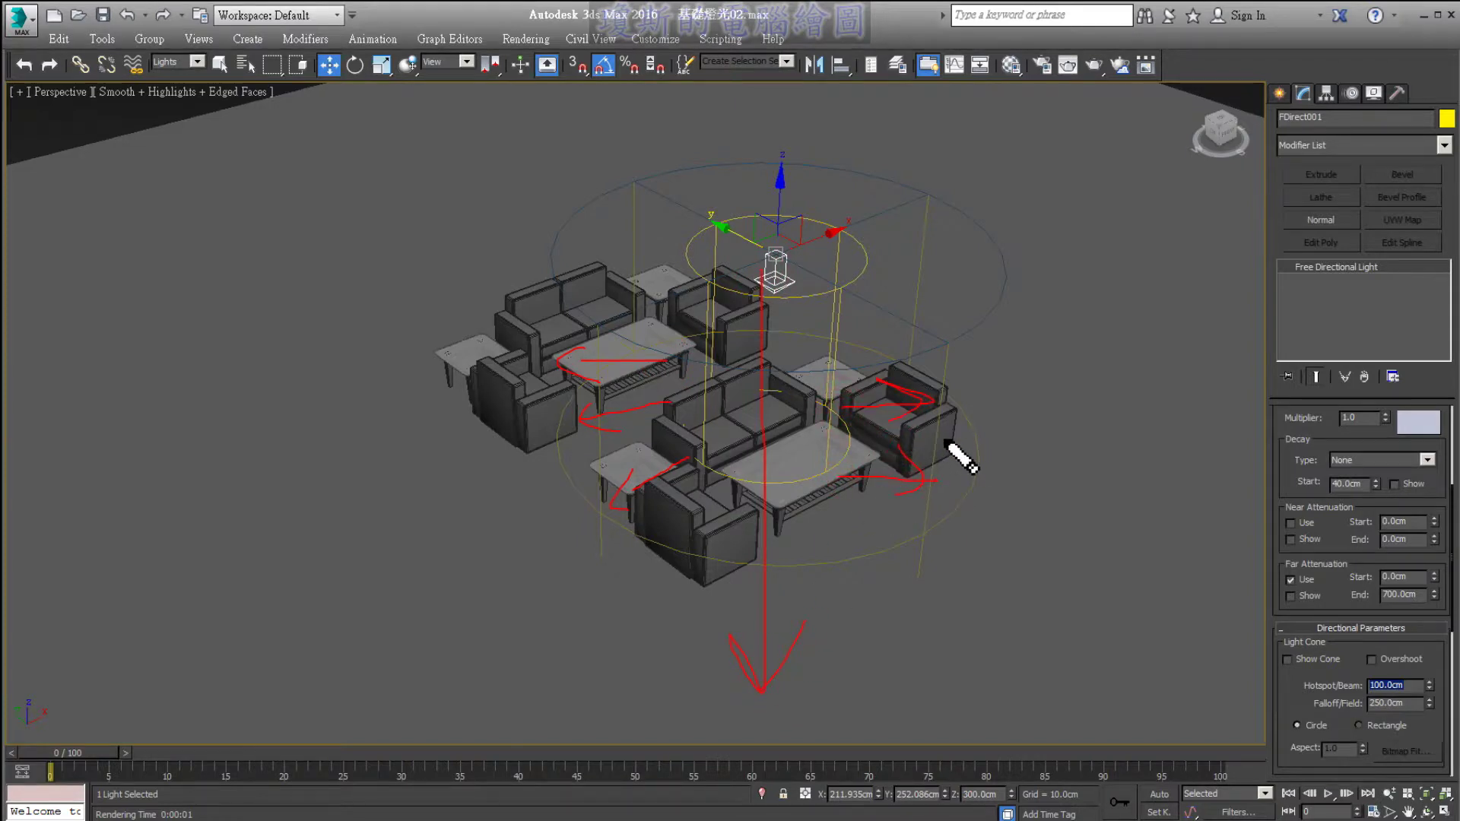
scroll(773, 450, "up", 2)
scroll(829, 432, "up", 2)
middle_click_drag(829, 432, 800, 391)
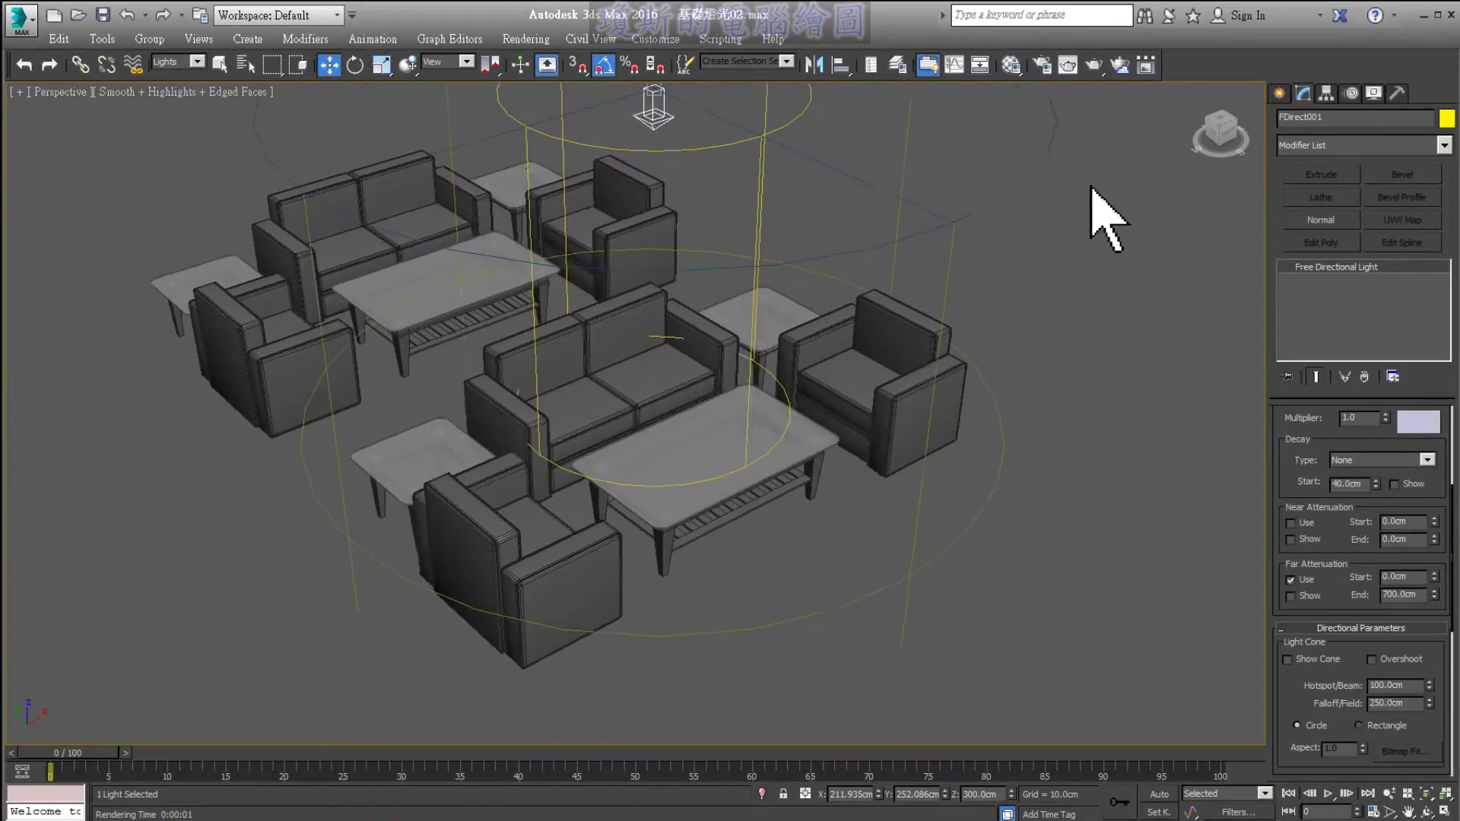
- Render the Perspective view, showing the sofa set inside a soft-edged pool of light
left_click(1095, 70)
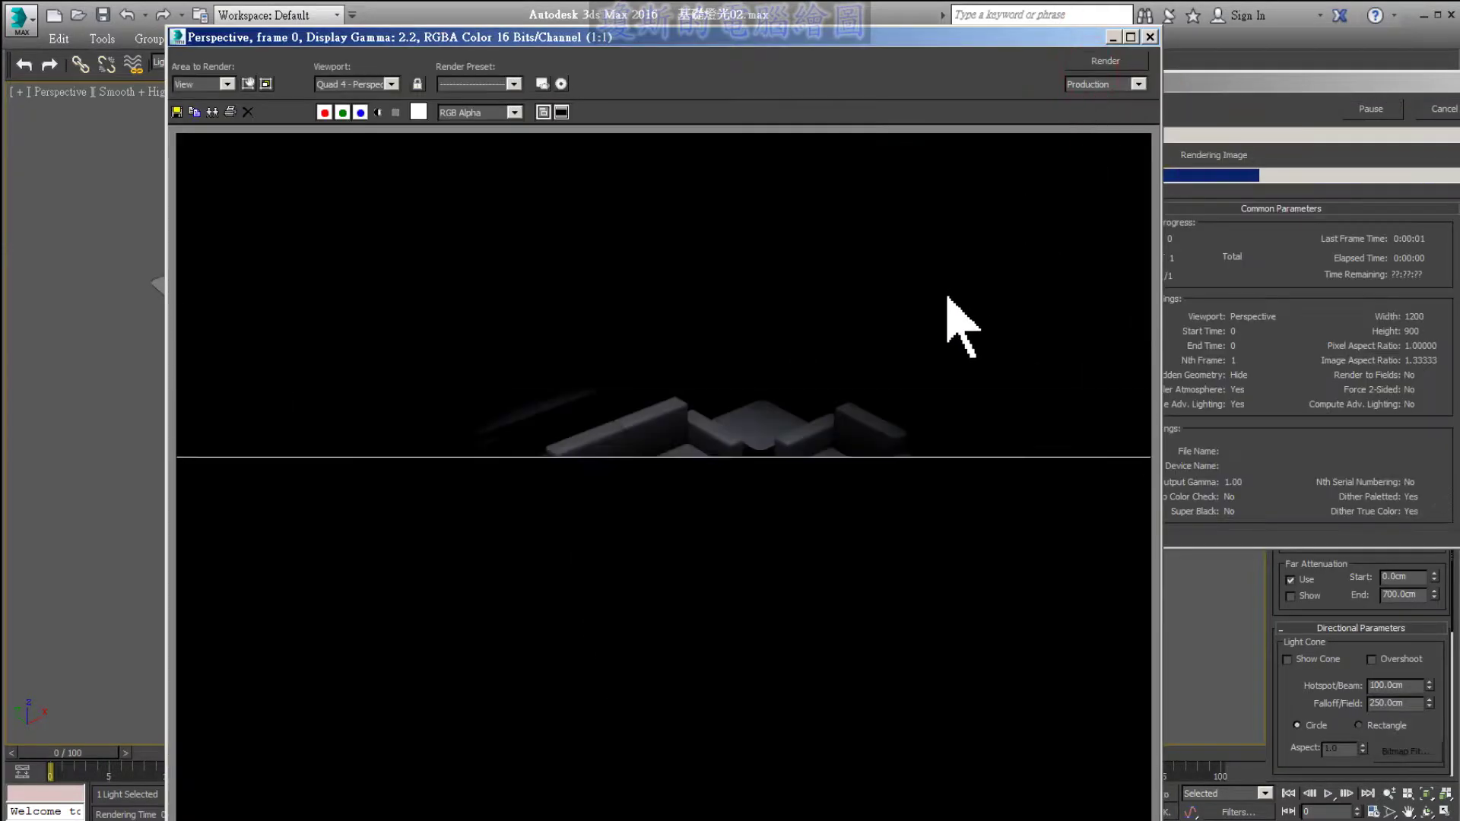
mouse_move(642, 570)
left_mouse_down()
mouse_move(580, 619)
mouse_move(576, 642)
left_mouse_up()
mouse_move(797, 562)
left_mouse_down()
mouse_move(920, 566)
mouse_move(841, 607)
left_mouse_up()
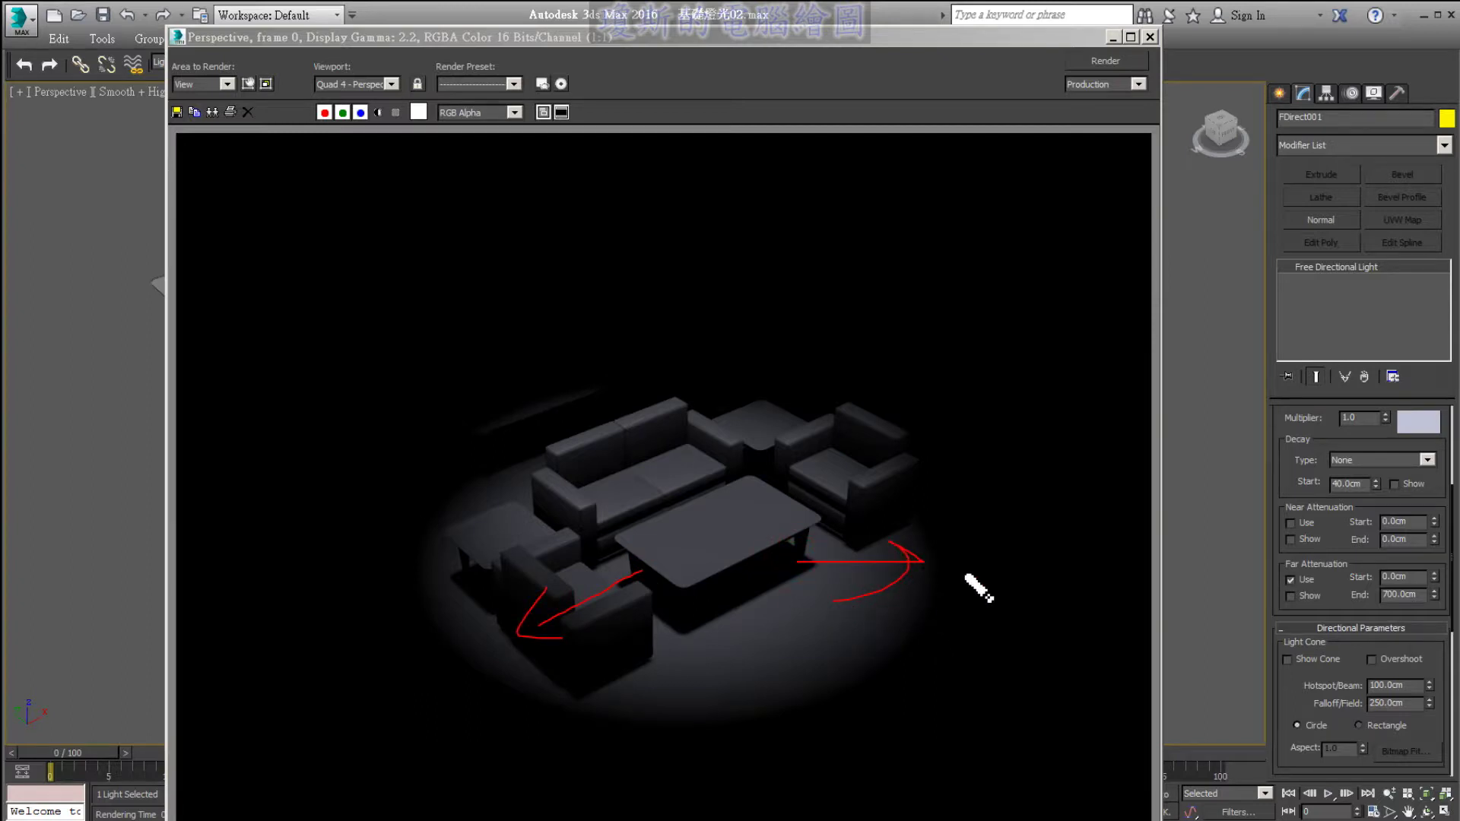
key("Escape")
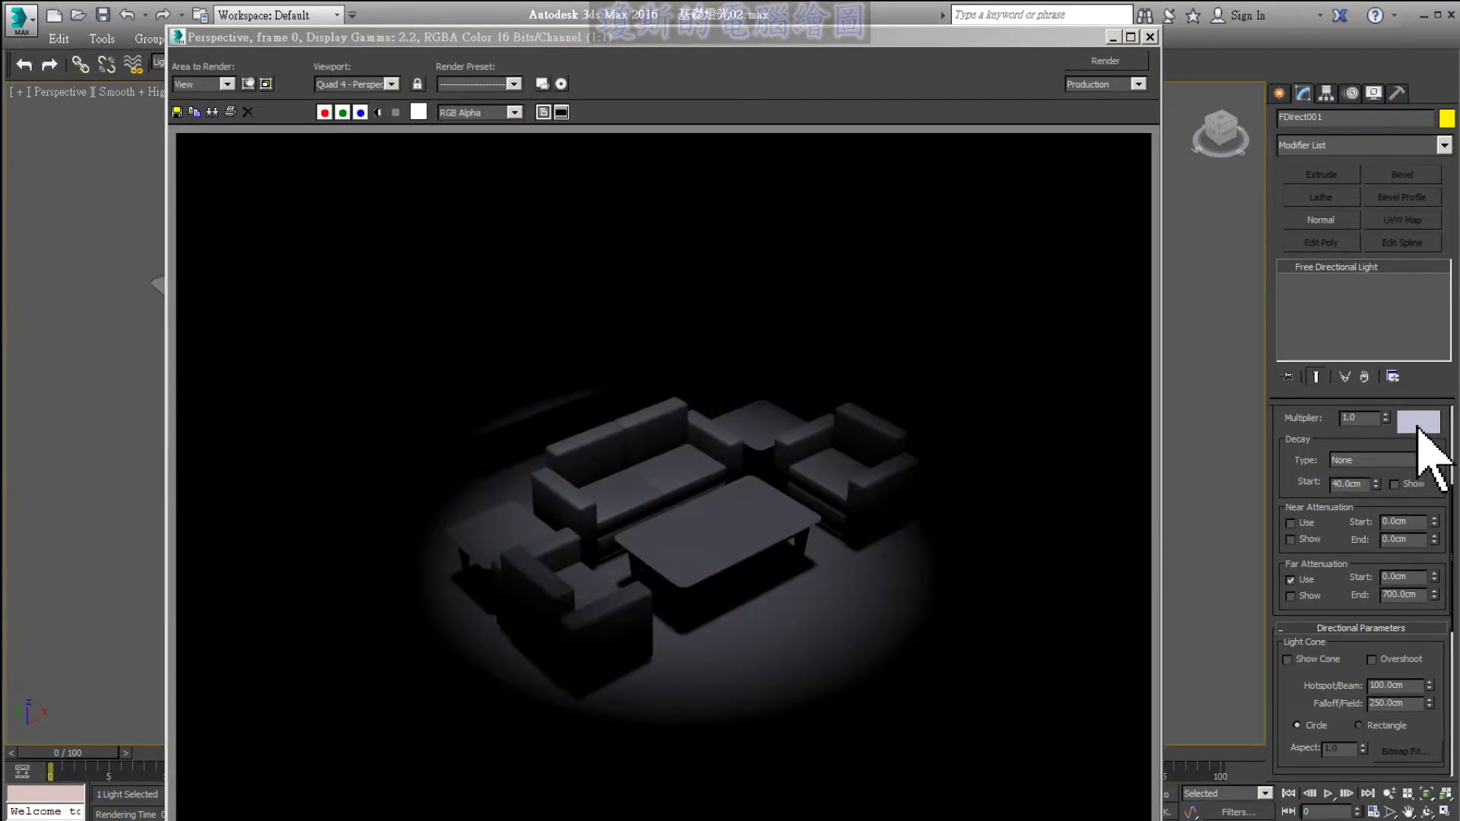
left_click_drag(1305, 416, 1354, 465)
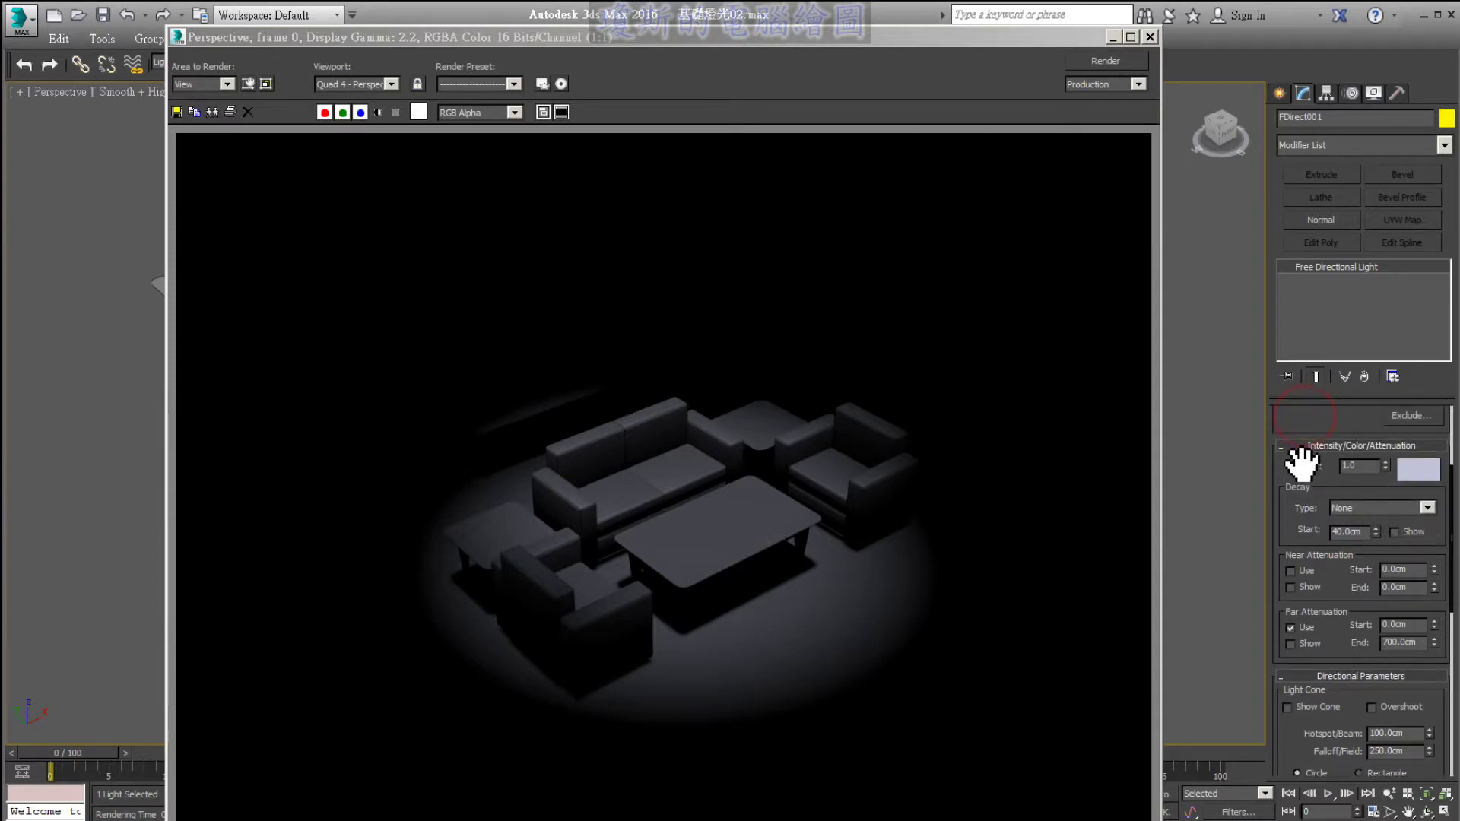
- Set FDirect001's colour to a warm peach of roughly RGB 255, 184, 127
left_click(1416, 476)
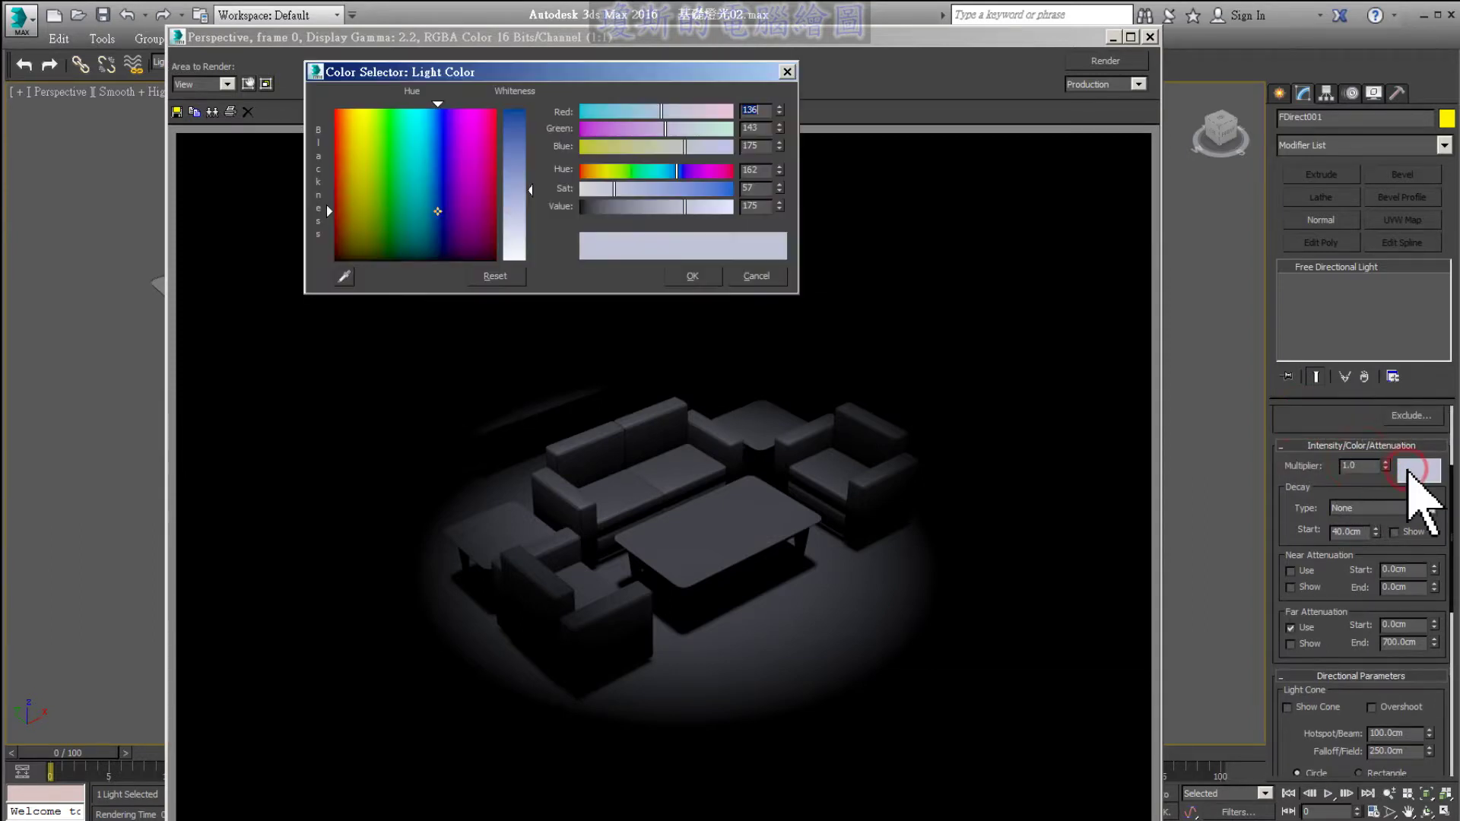
left_click(363, 119)
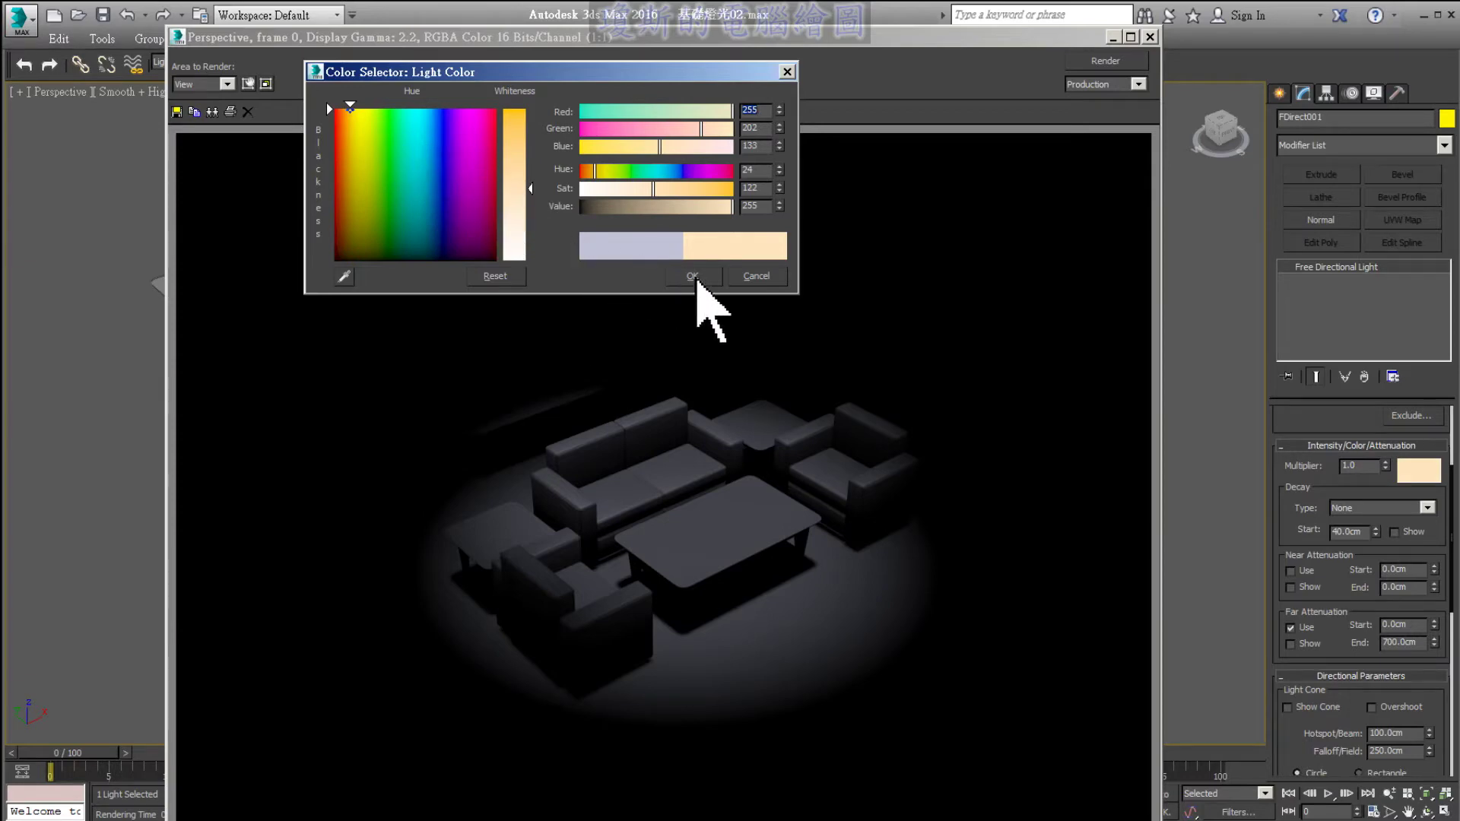
left_click_drag(350, 105, 347, 107)
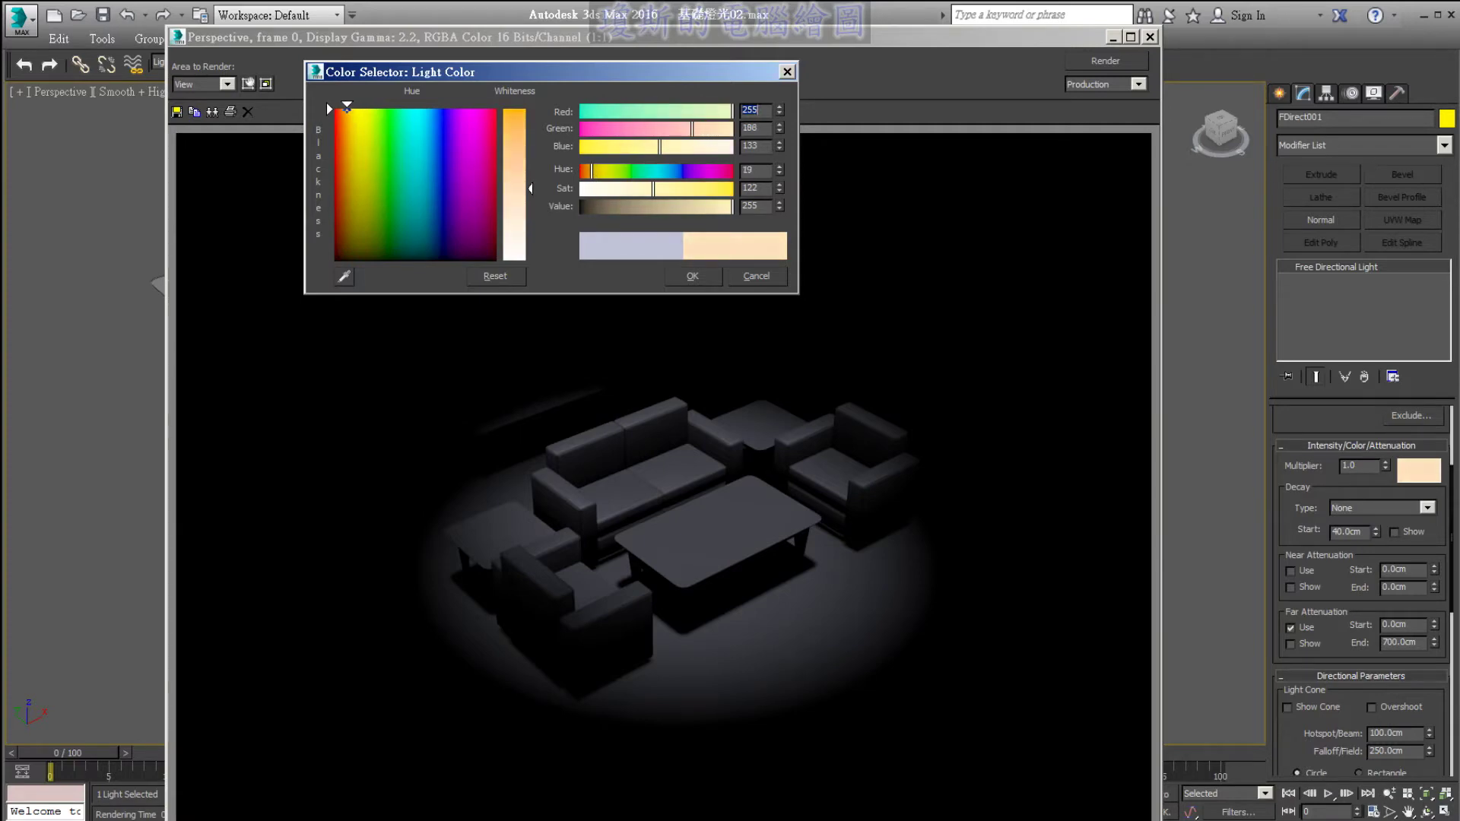
left_click_drag(530, 190, 530, 185)
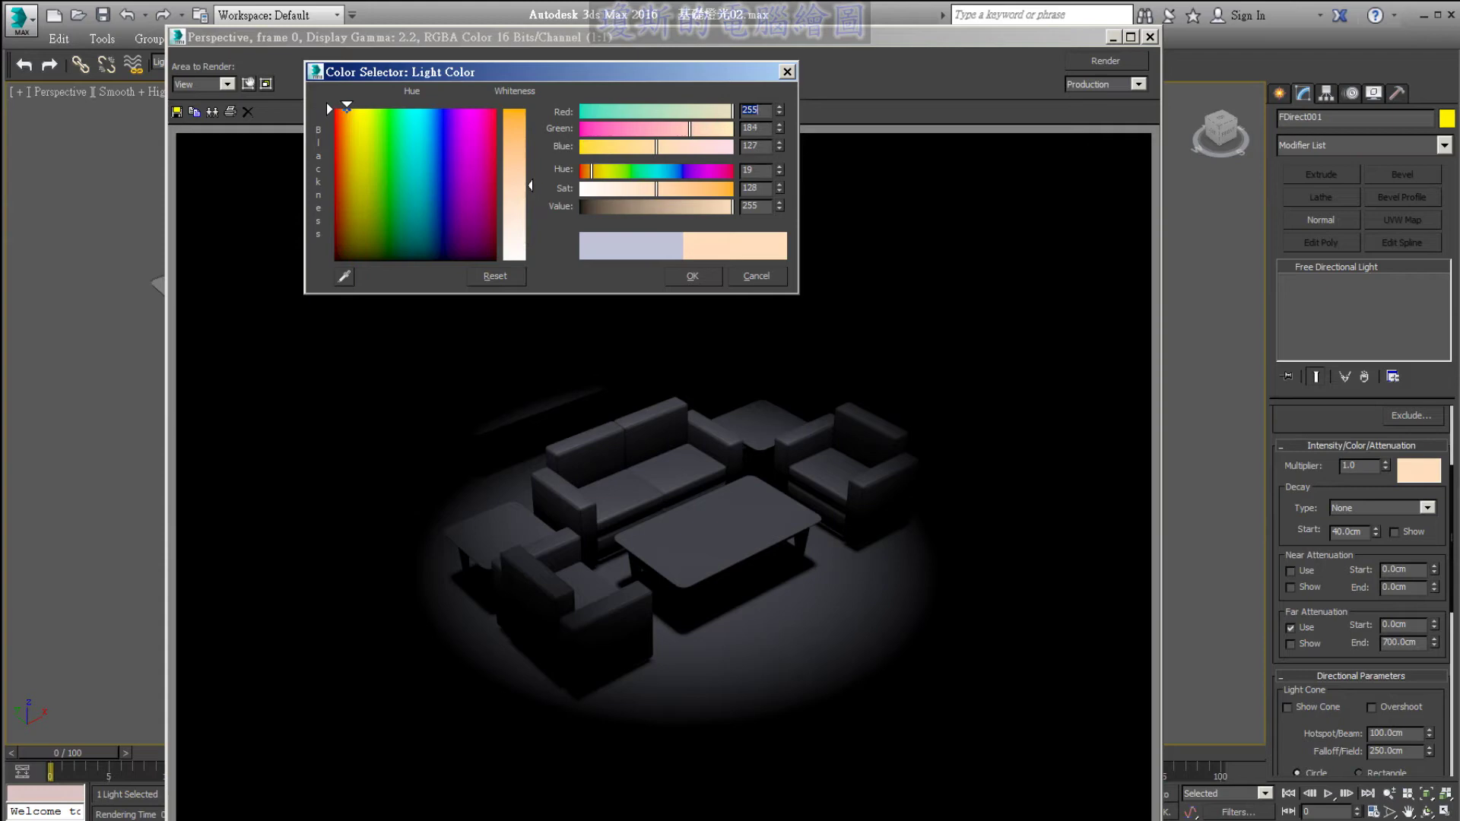
left_click(701, 281)
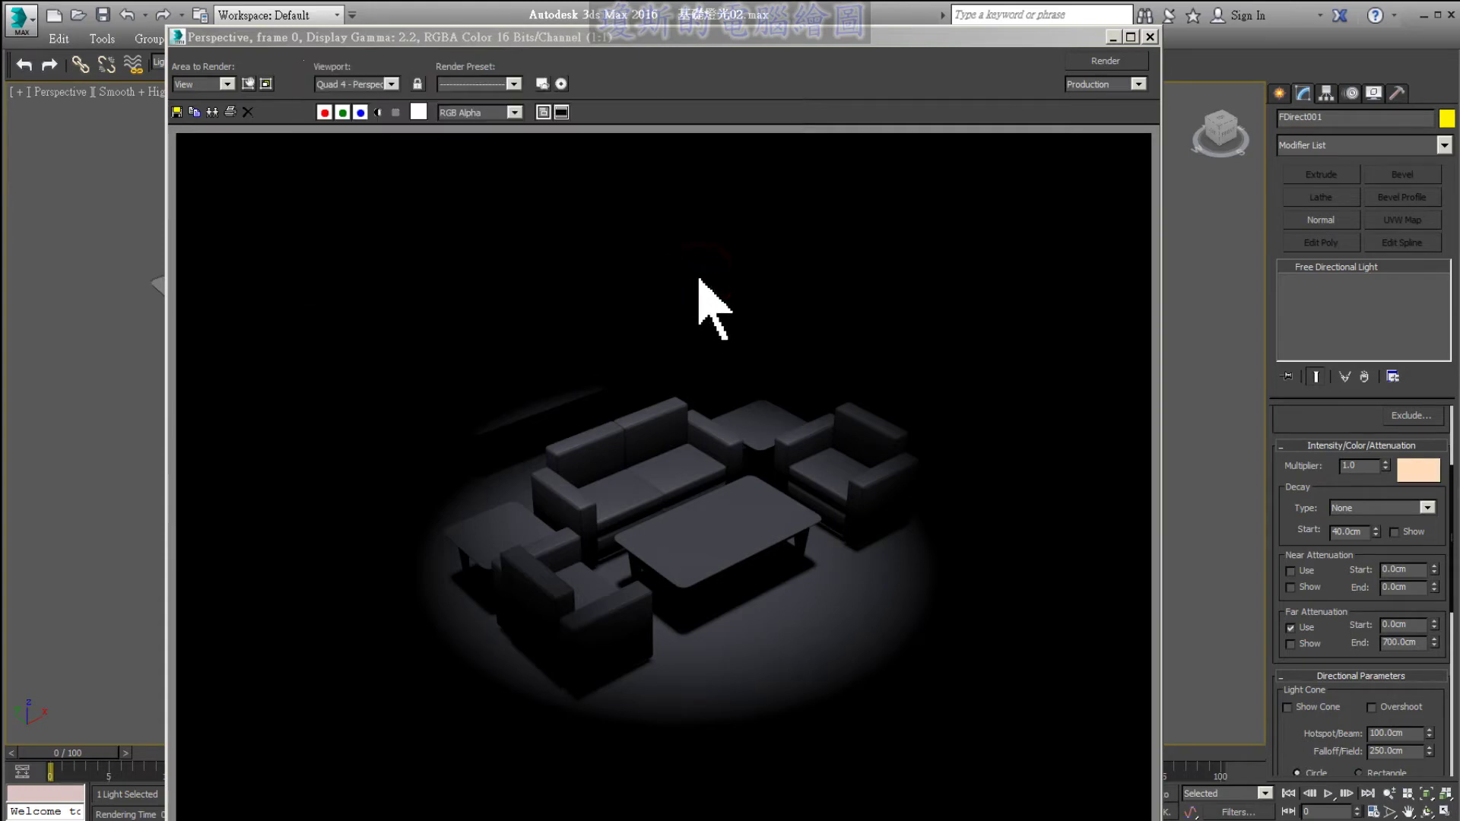
- Move the render window aside and re-render the scene under the warm light
left_click_drag(1052, 42, 912, 26)
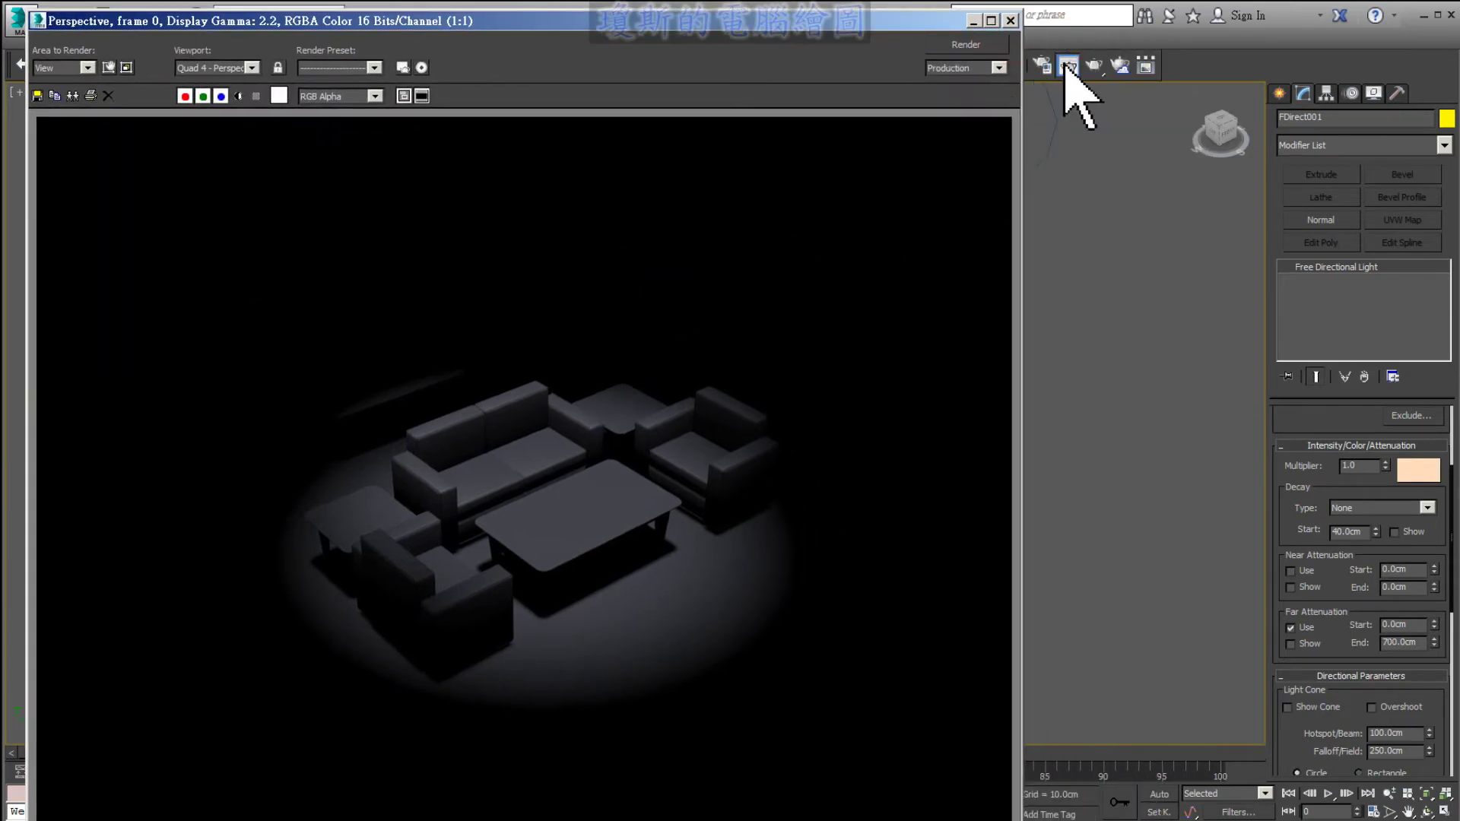
left_click(1068, 65)
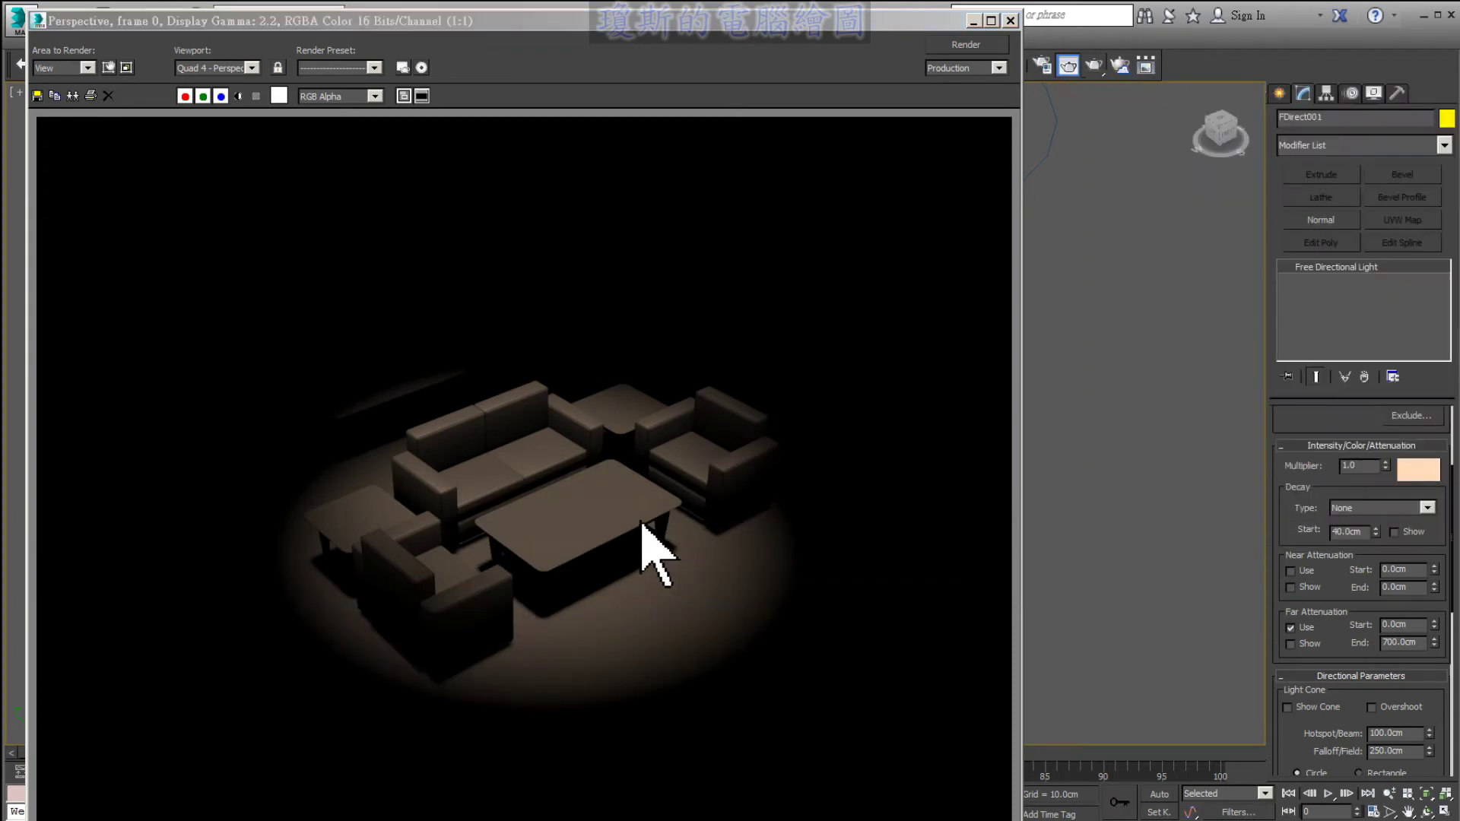